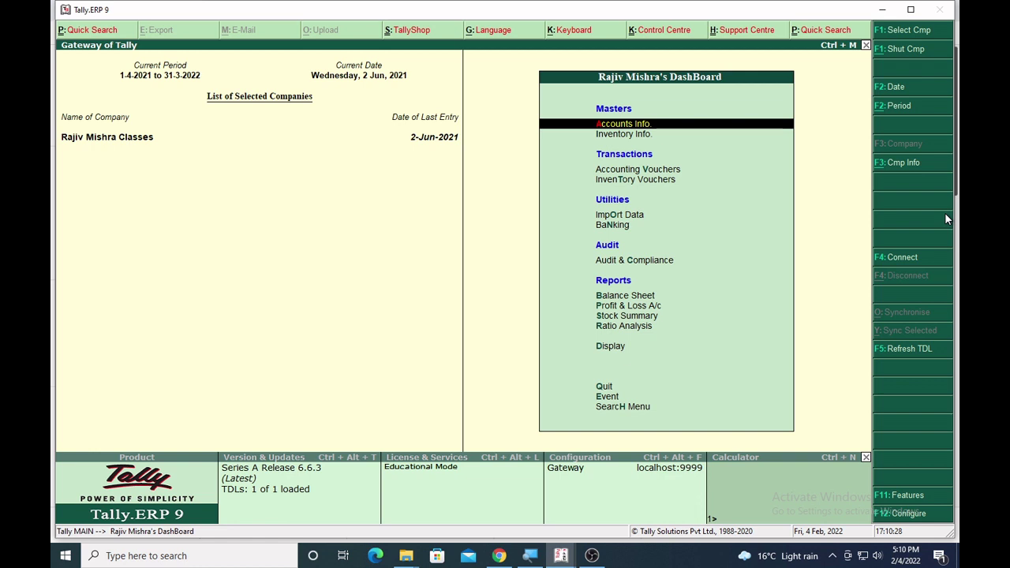
Focus the calculator and enter the query Select $Name From Ledger.
key("ctrl+n")
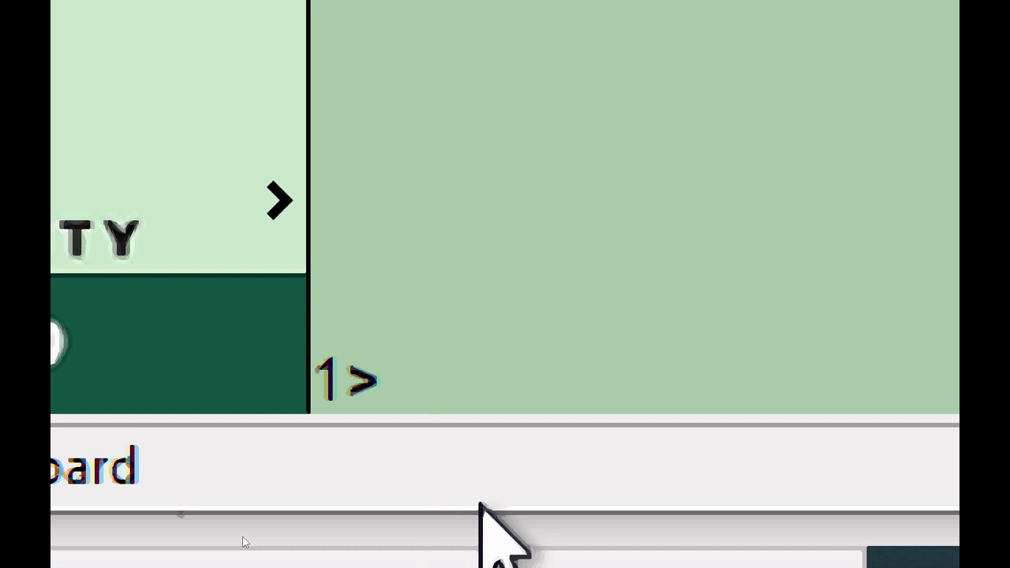
type("Sel")
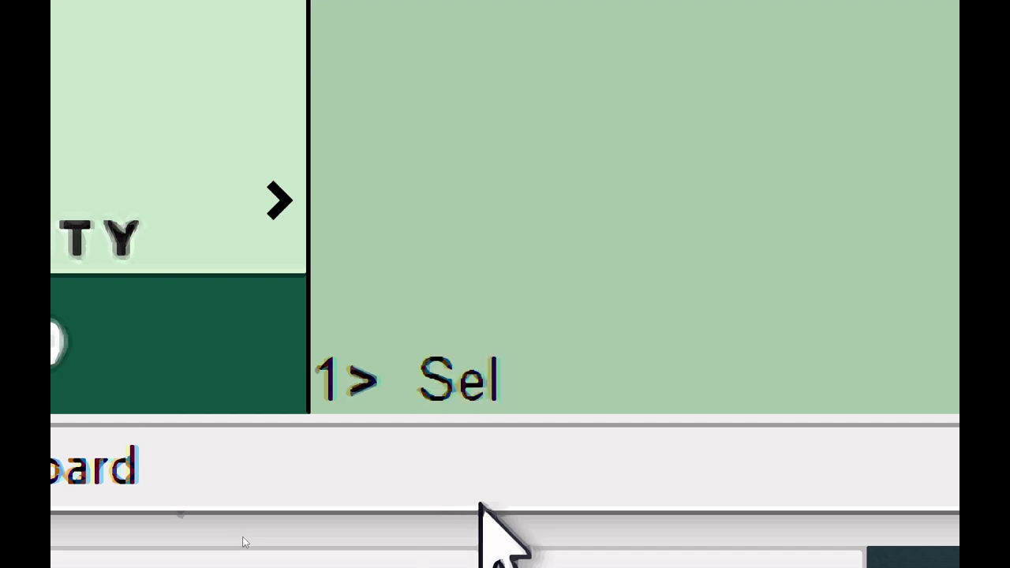
type("ect ")
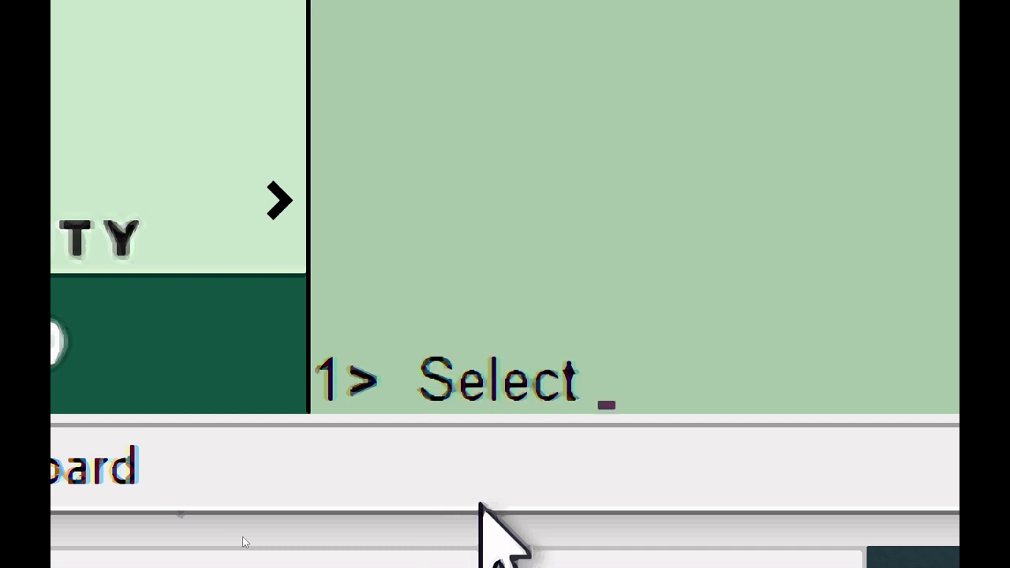
type("$Name ")
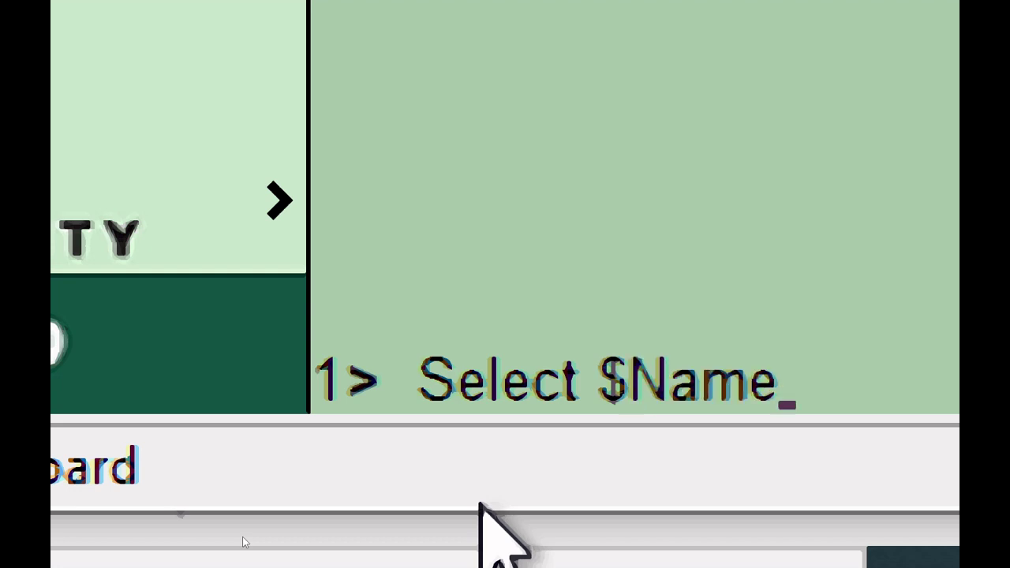
type("From")
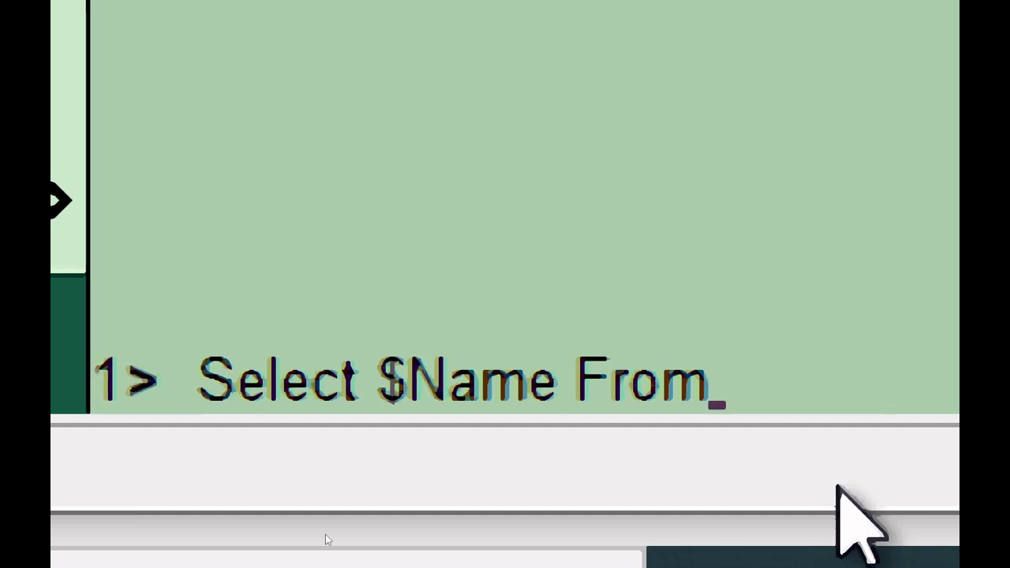
type(" L")
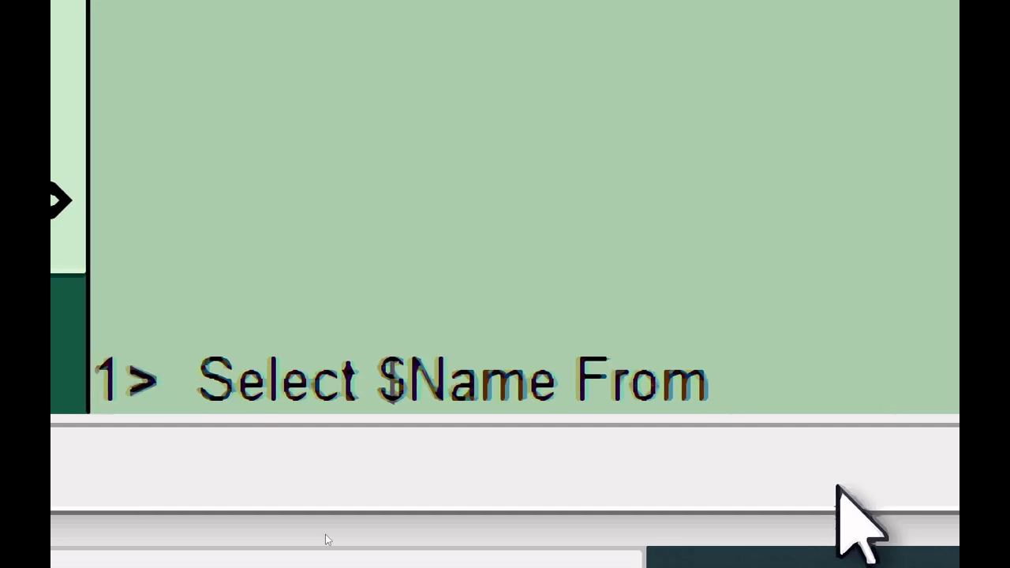
type("edger")
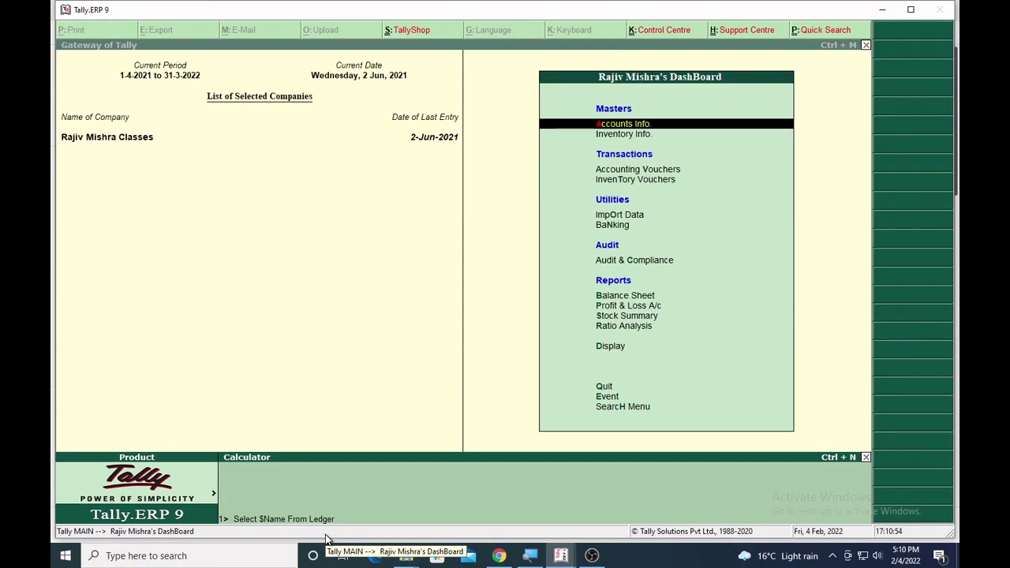
Run the ledger name query, close its list, and retarget the query to StockItem.
key("Return")
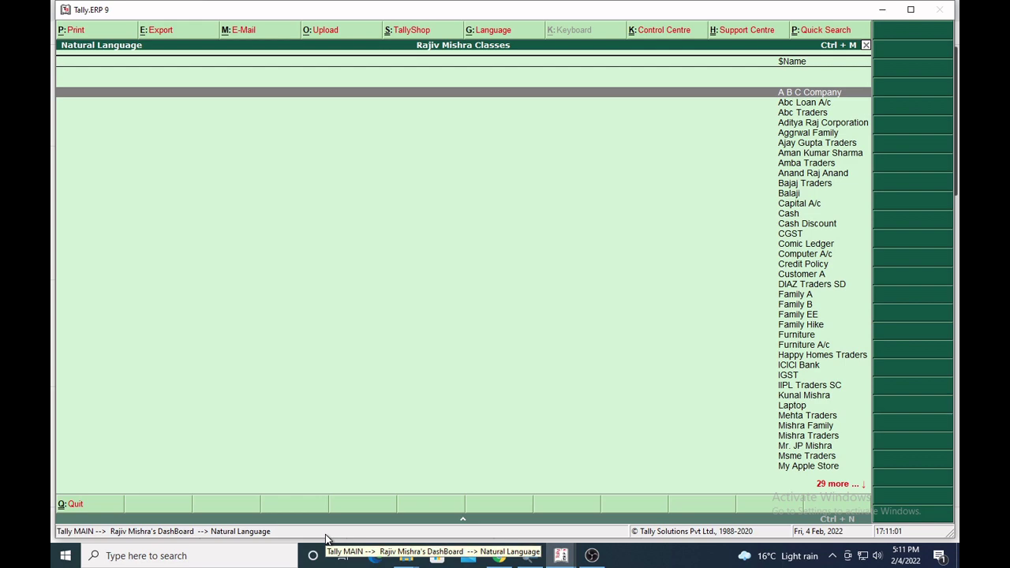
key("Escape")
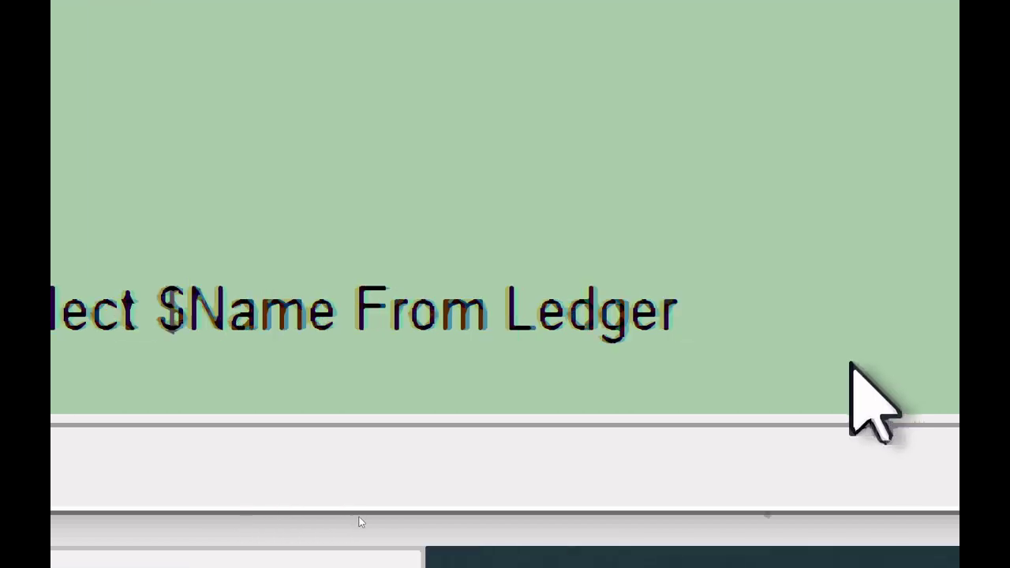
key("BackSpace")
key("BackSpace")
key("BackSpace")
key("BackSpace")
key("BackSpace")
key("BackSpace")
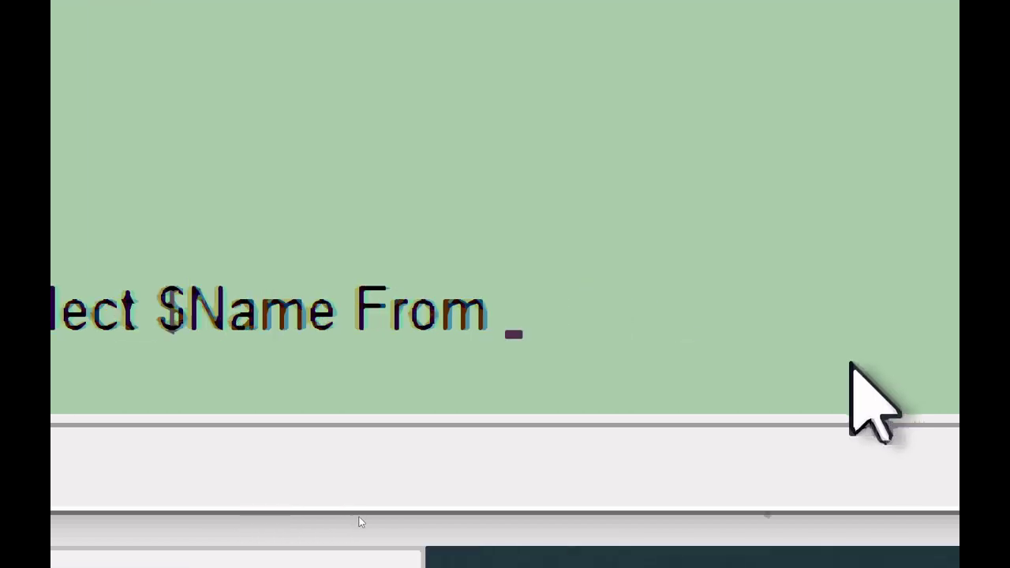
type("StockItem")
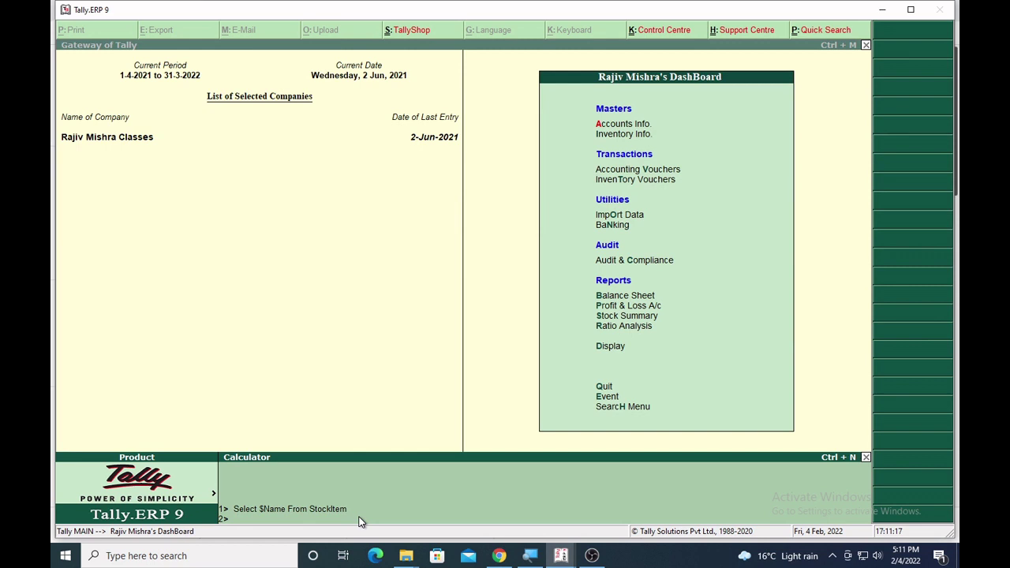
Run Select $Name From StockItem to list stock item names, then close the report.
key("Return")
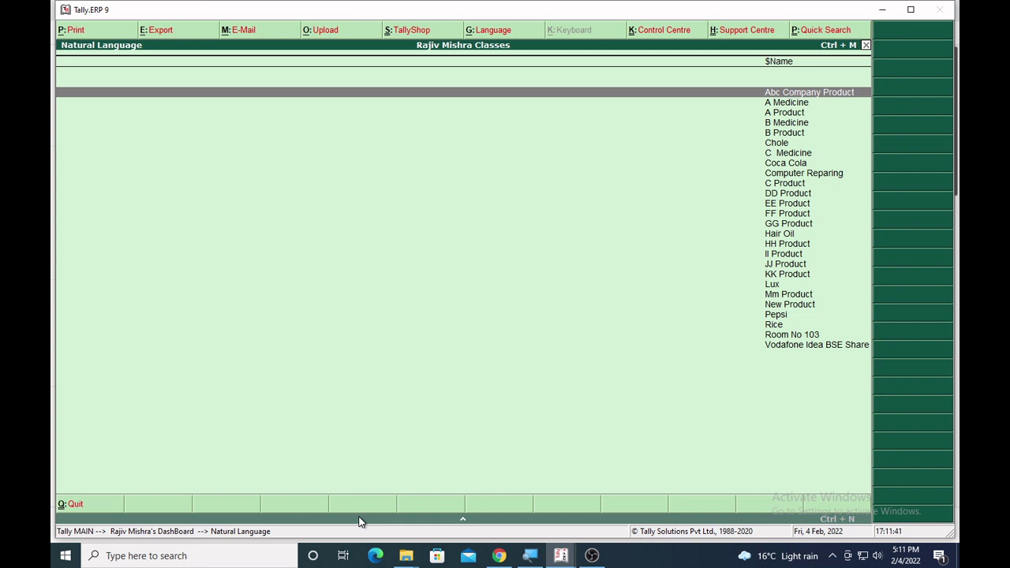
key("Escape")
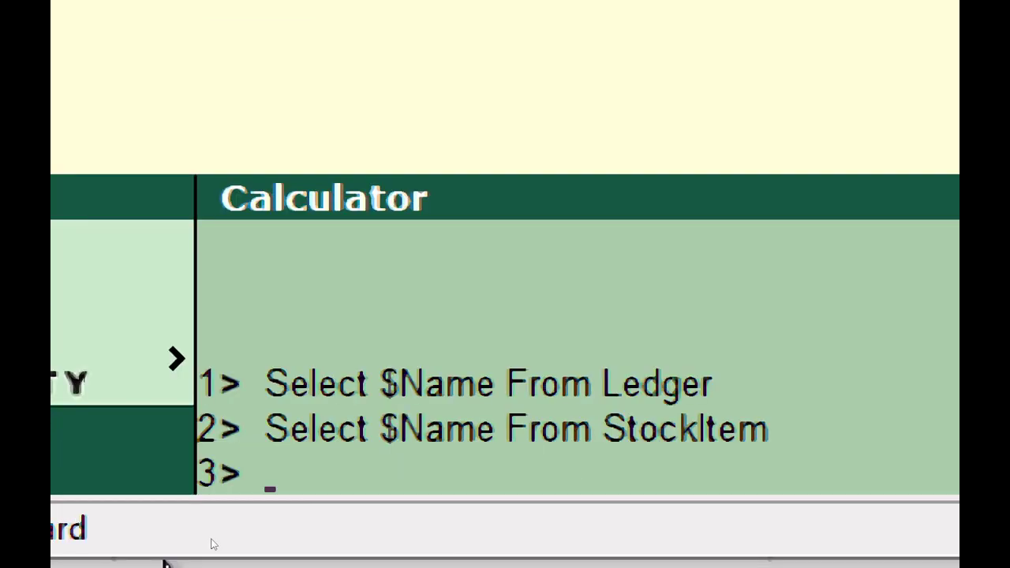
Evaluate 12+12 in the calculator, giving 24.
type("12+12")
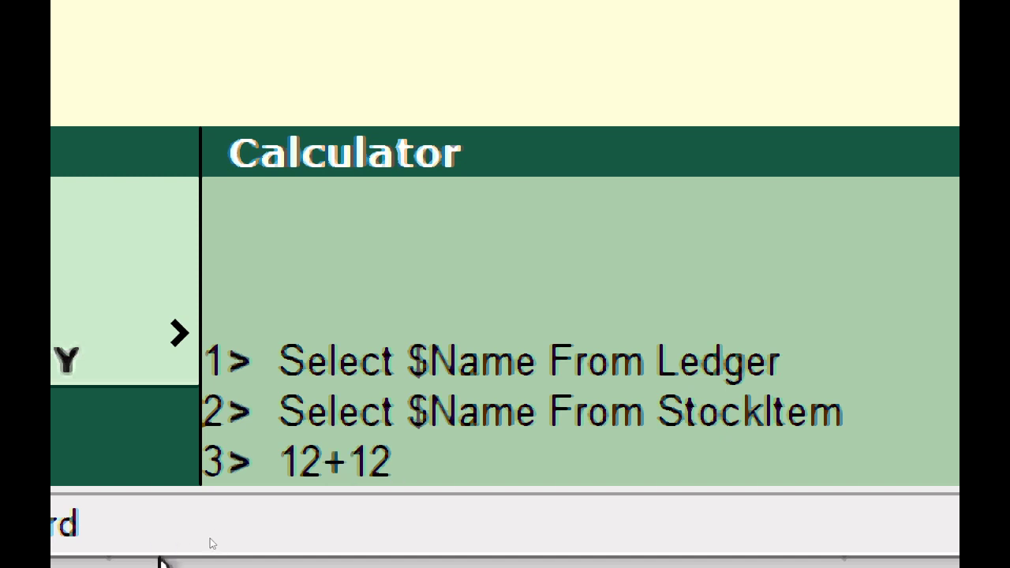
key("Return")
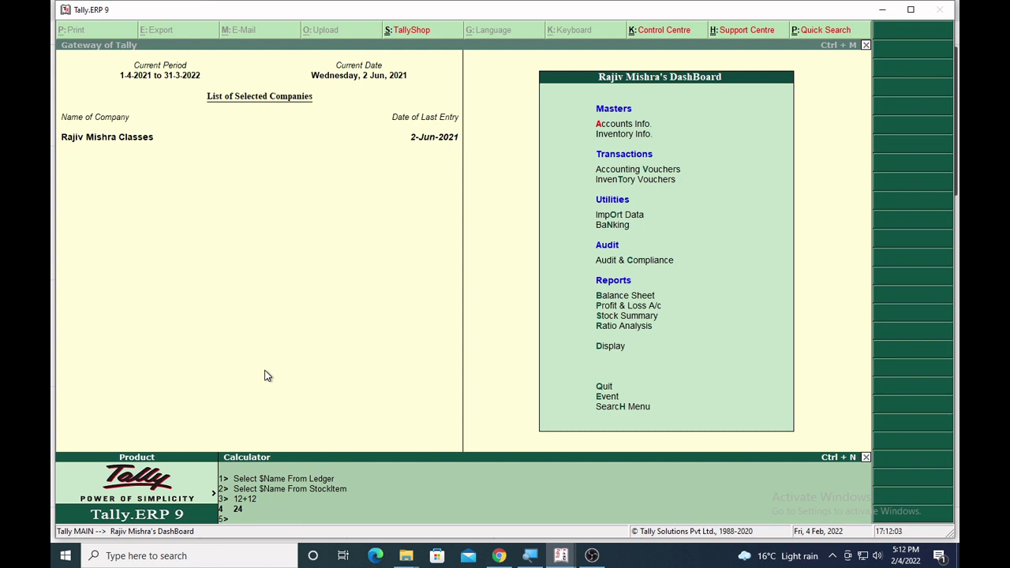
Start a new Sales accounting voucher from the Gateway of Tally.
key("ctrl+m")
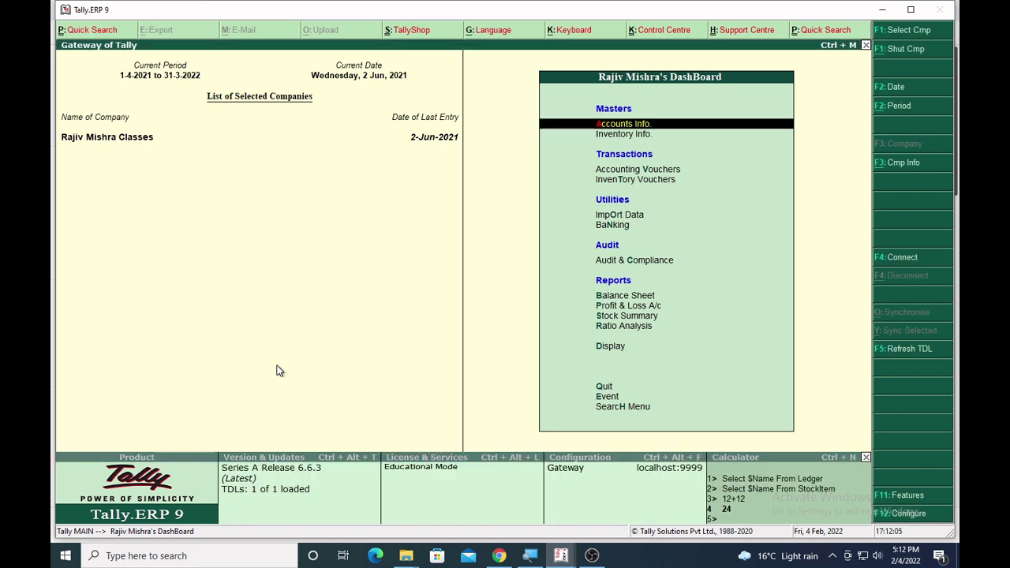
key("v")
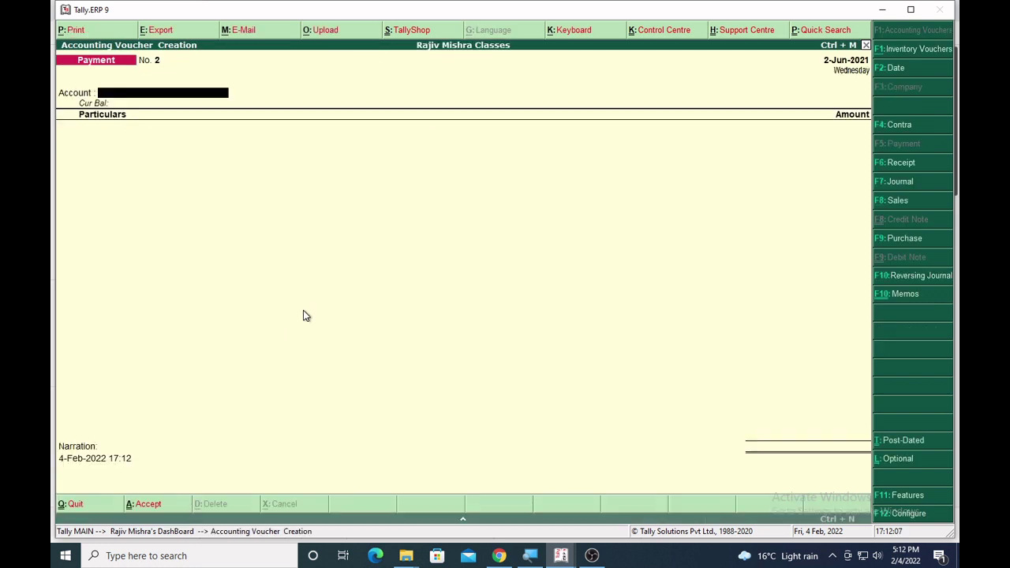
key("F8")
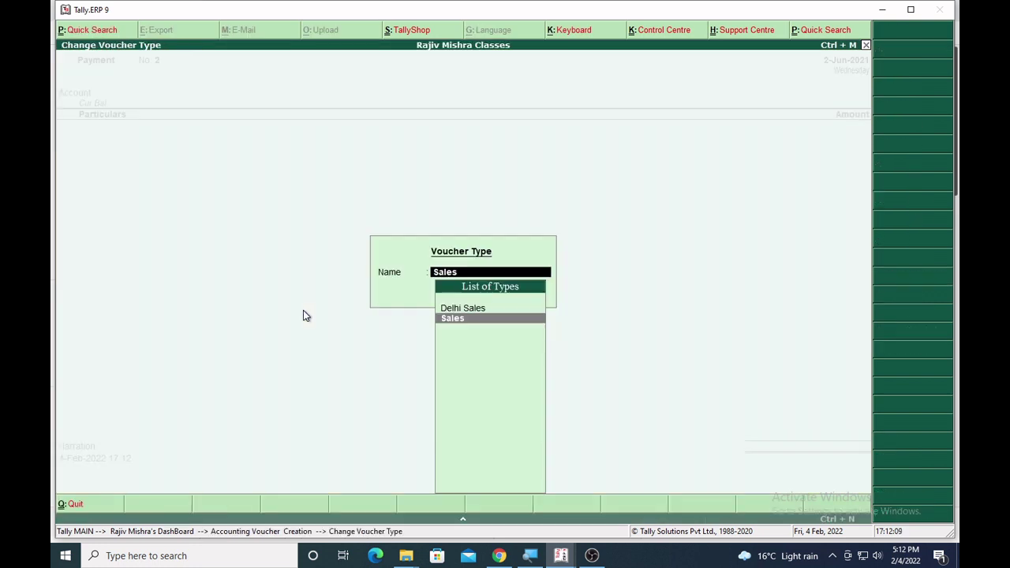
key("Return")
Set Cash as party with the SALES ledger and add Rice as the first item.
key("Return")
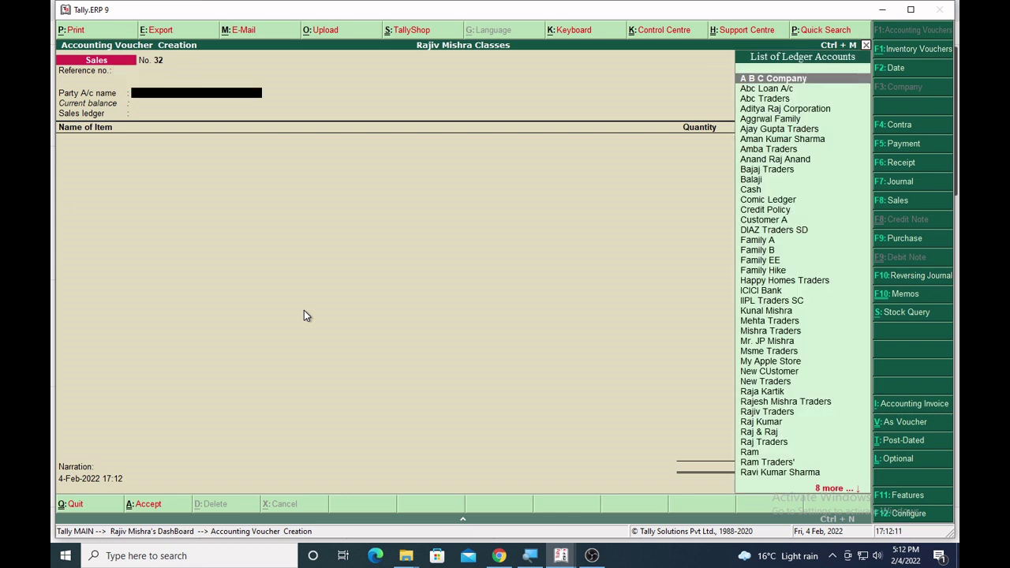
type("cash")
key("Return")
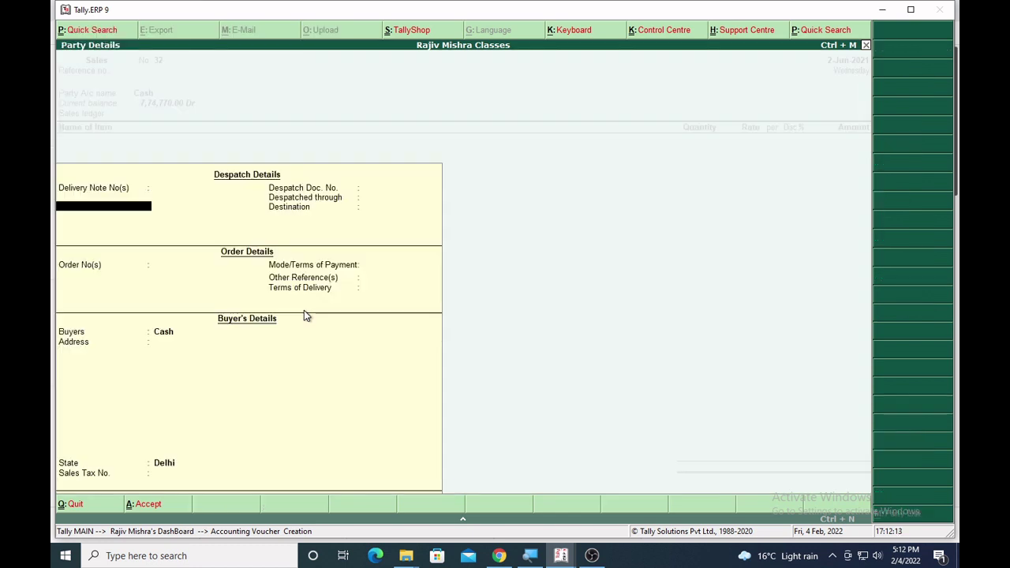
key("Return")
key("Return")
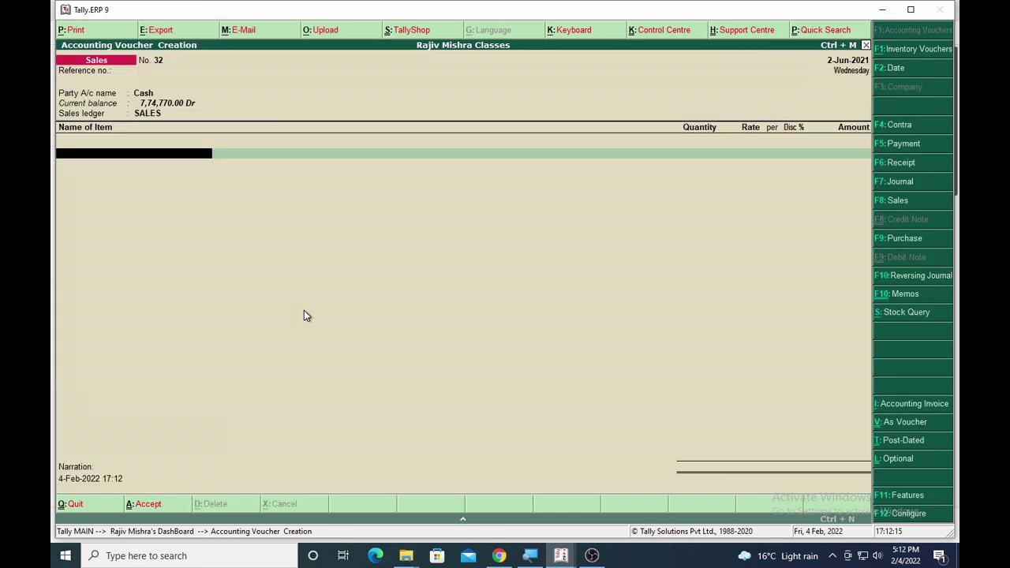
type("R")
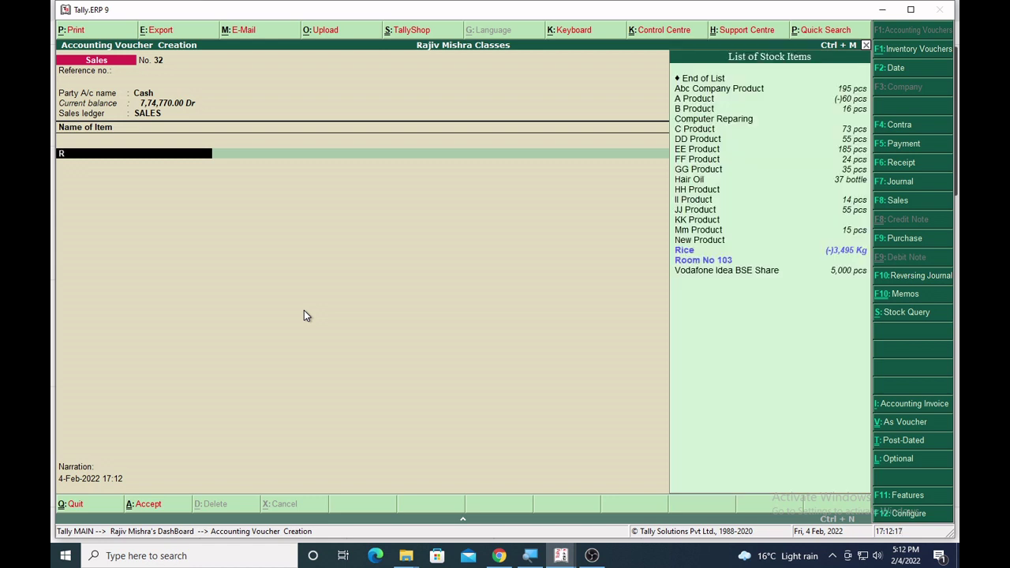
type("ice")
key("Return")
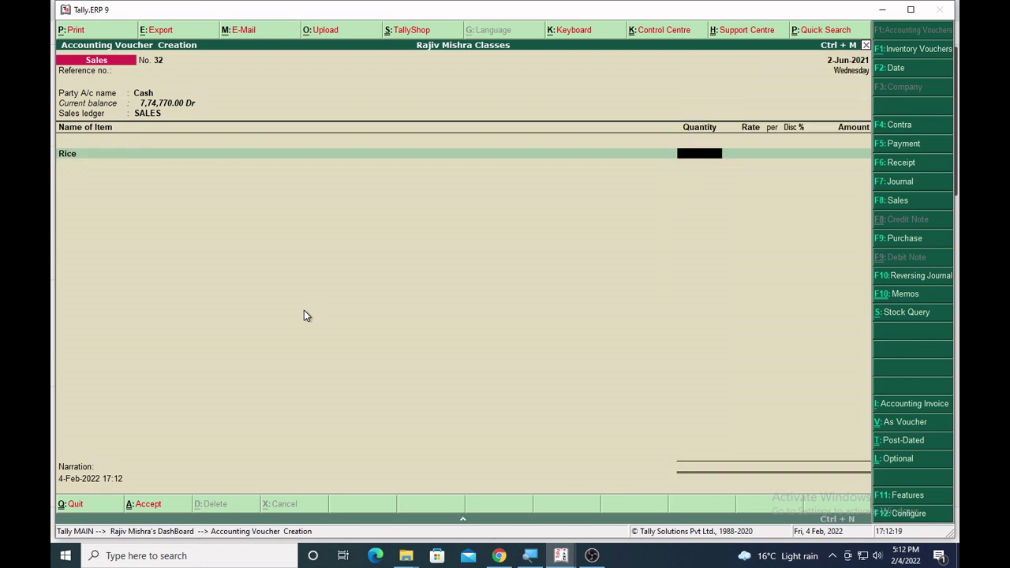
key("Return")
key("Return")
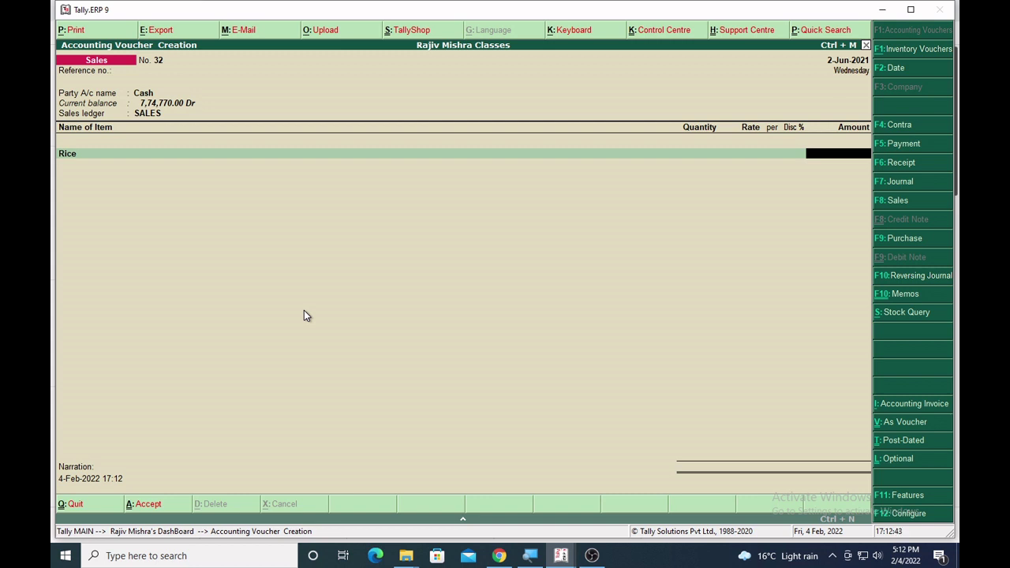
Calculate 1300*587 and fill Rice's amount with 7,63,100.00, then begin leaving the voucher.
key("ctrl+n")
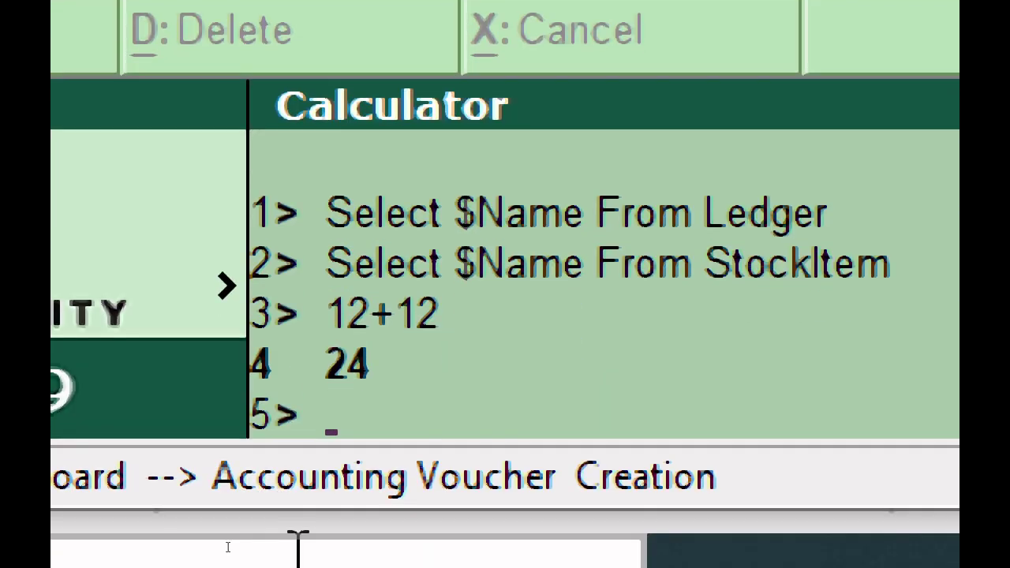
type("1300*8")
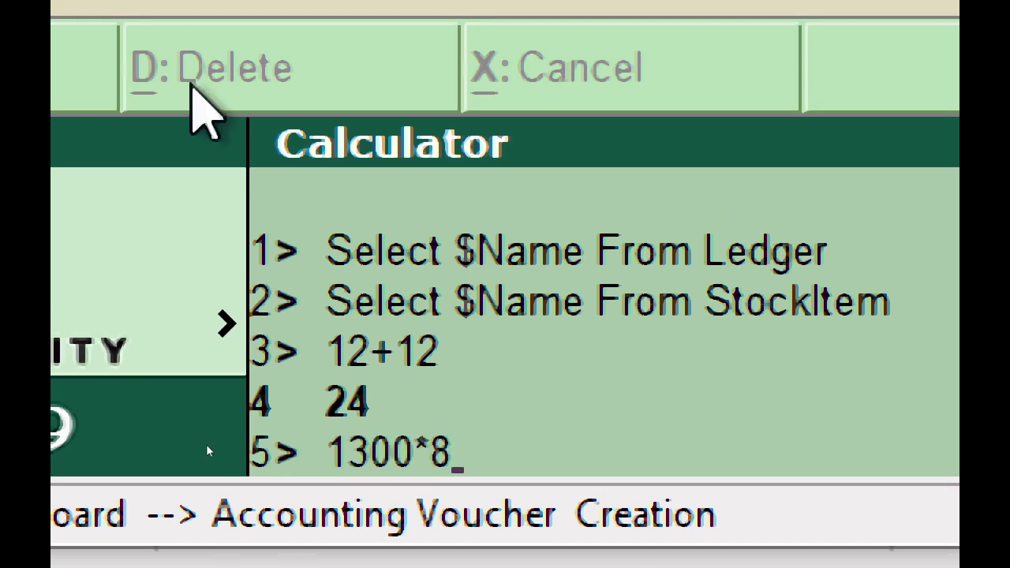
key("BackSpace")
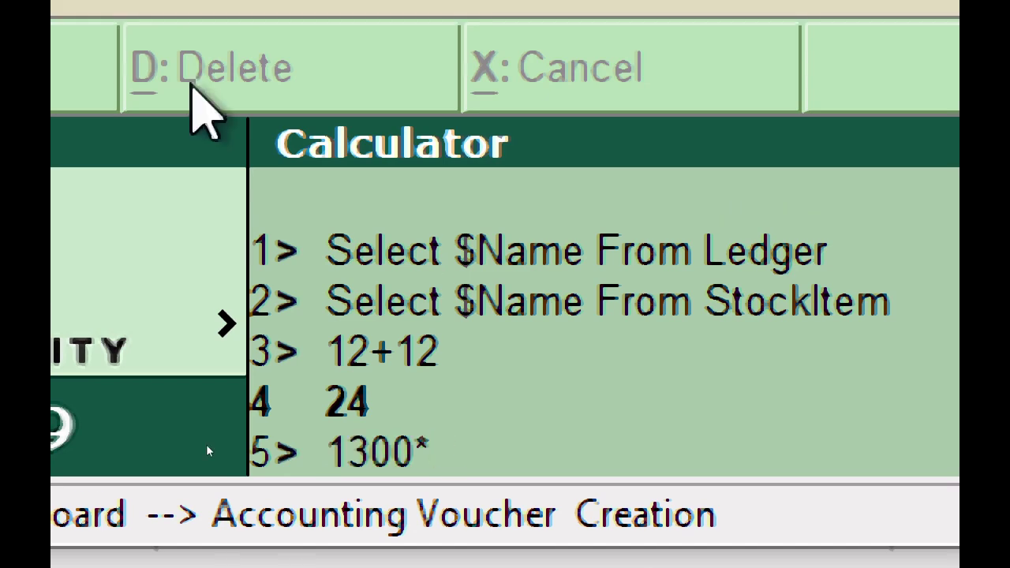
type("587")
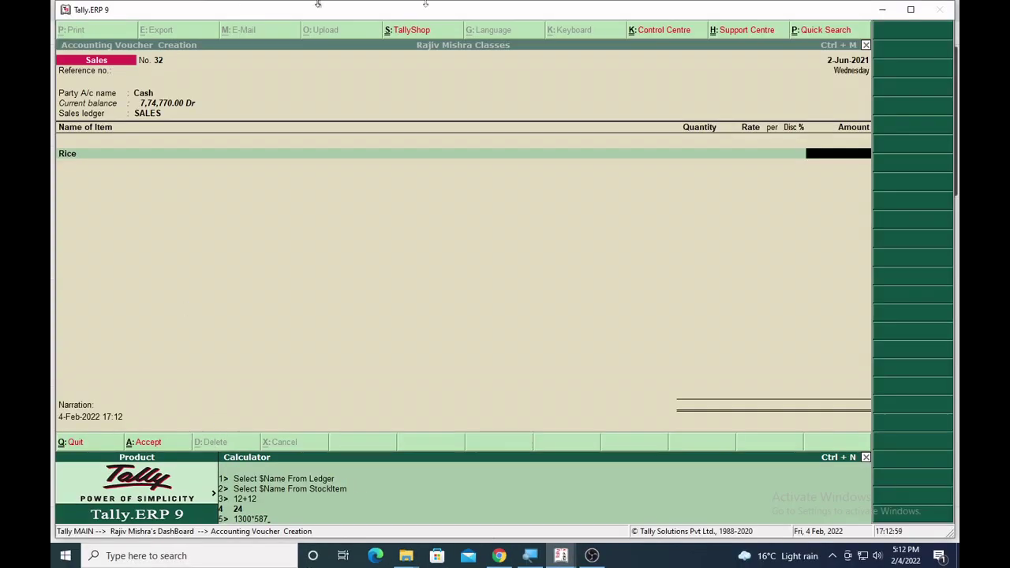
left_click(868, 147)
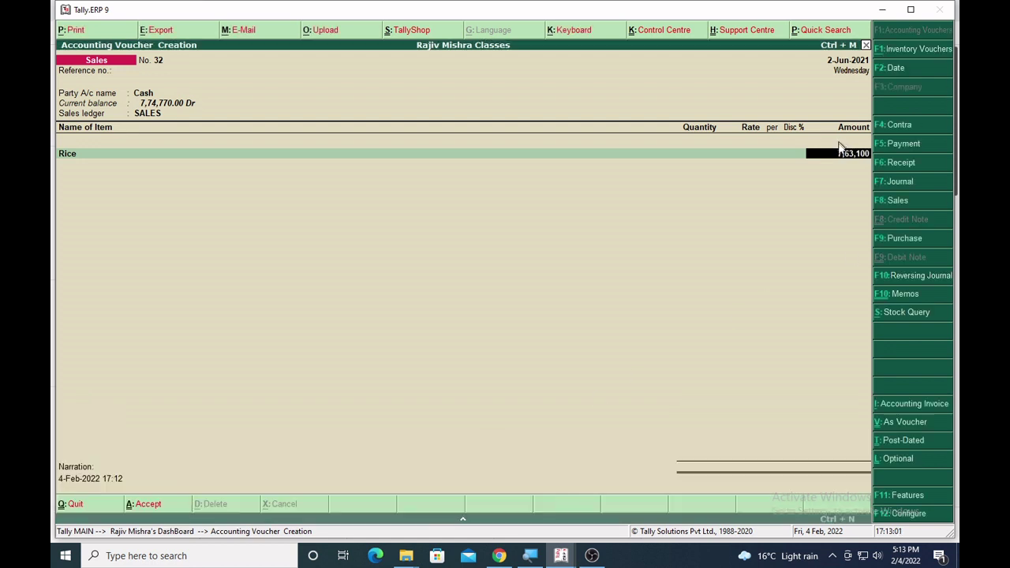
key("Return")
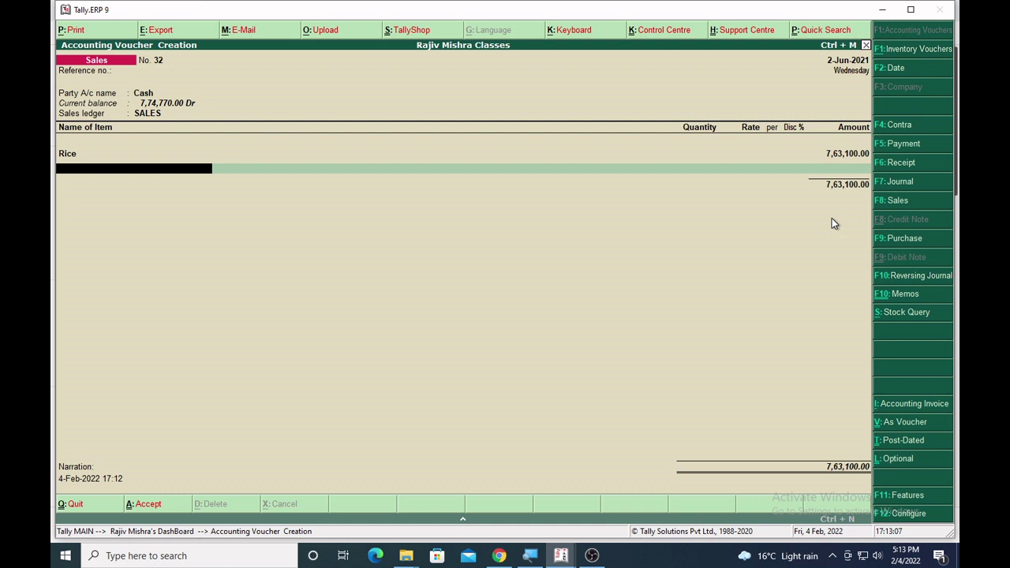
key("Escape")
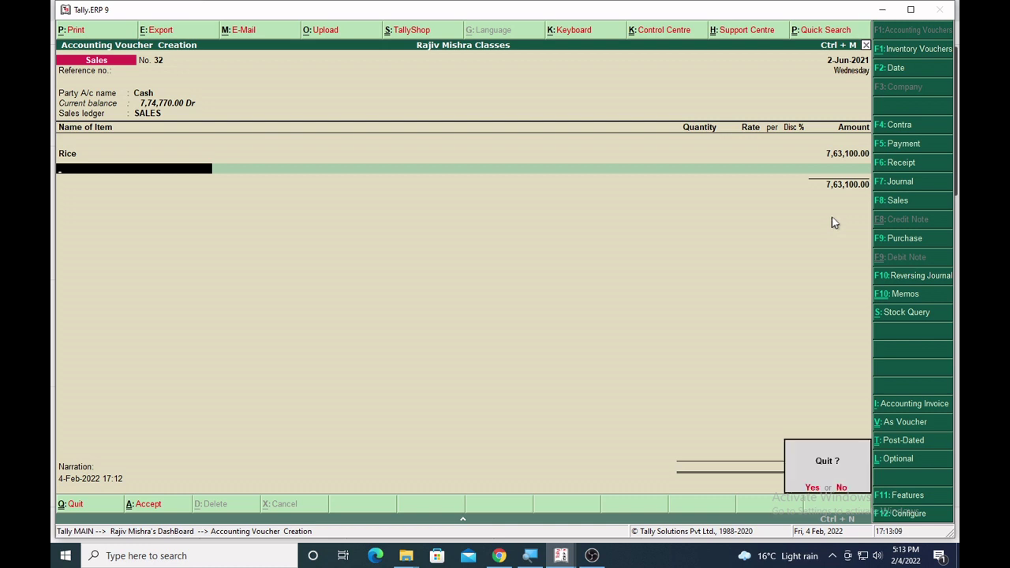
Abandon the sales voucher, decline quitting Tally, and expand the calculator history.
key("y")
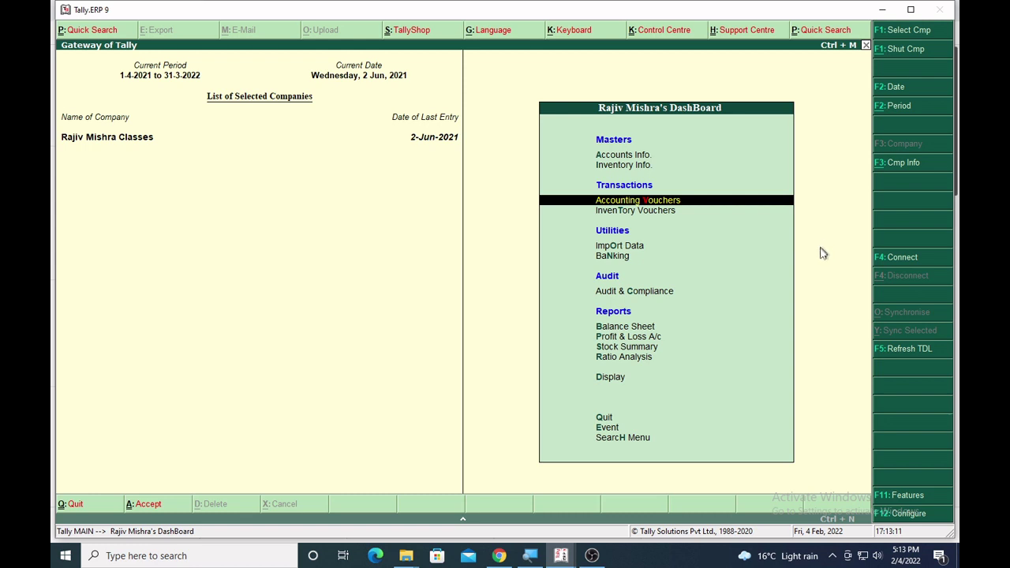
key("Escape")
key("n")
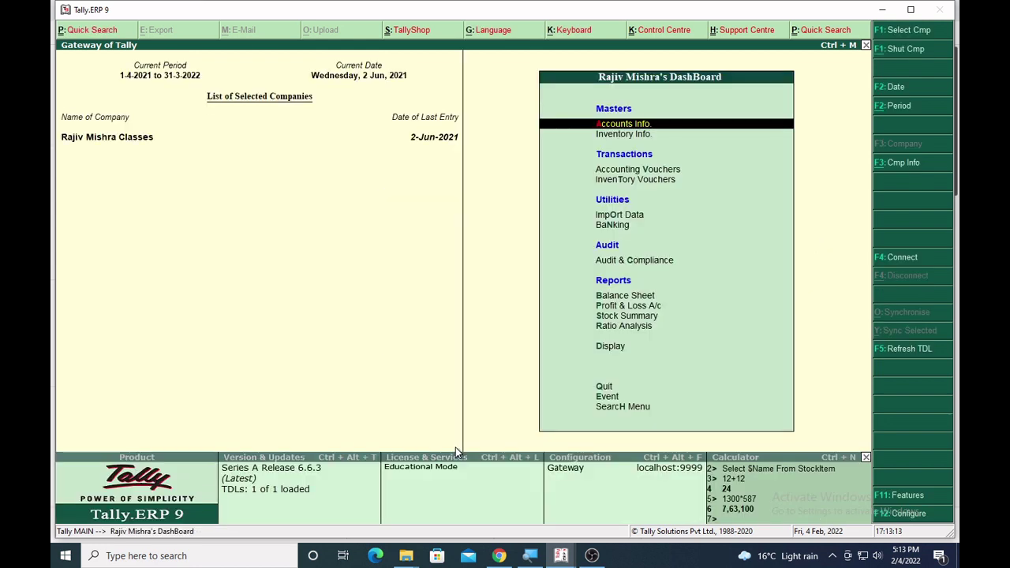
key("ctrl+n")
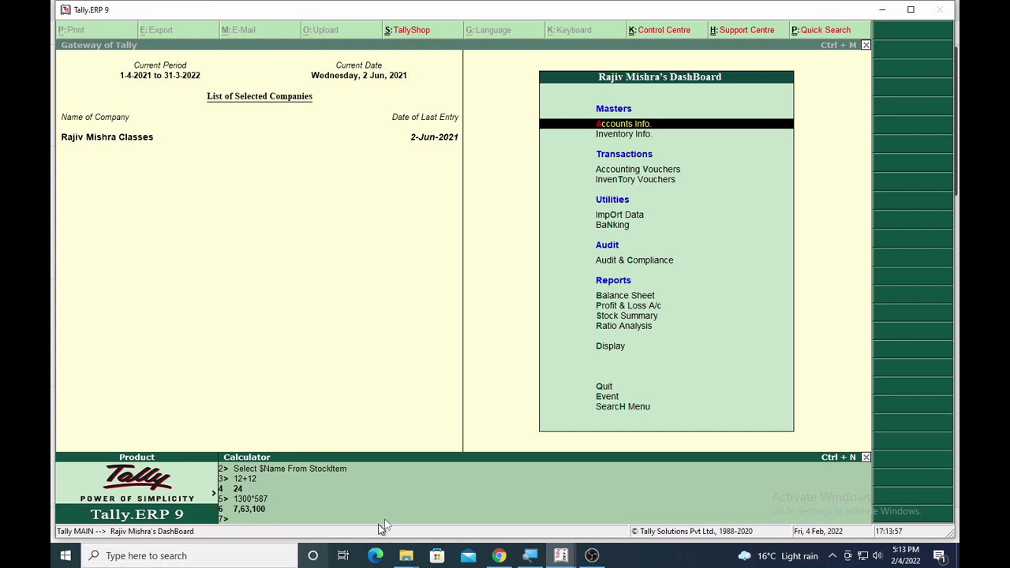
left_click(499, 552)
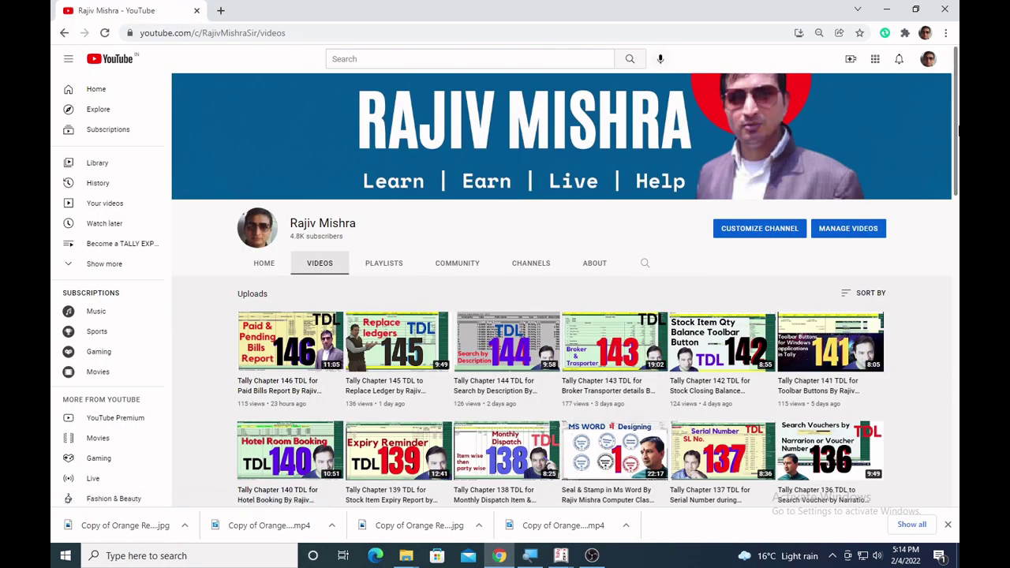
left_click_drag(958, 134, 958, 387)
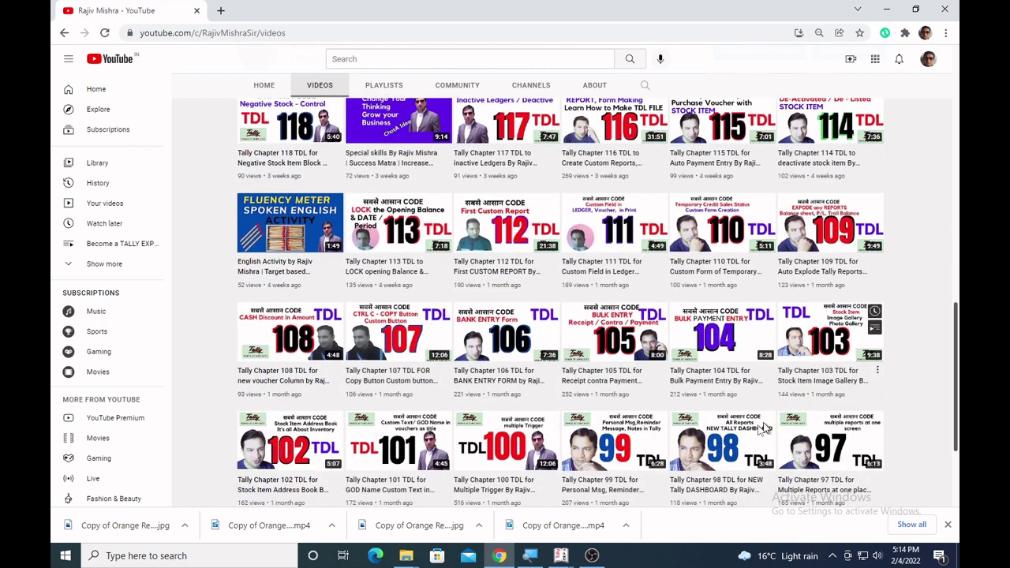
mouse_move(377, 368)
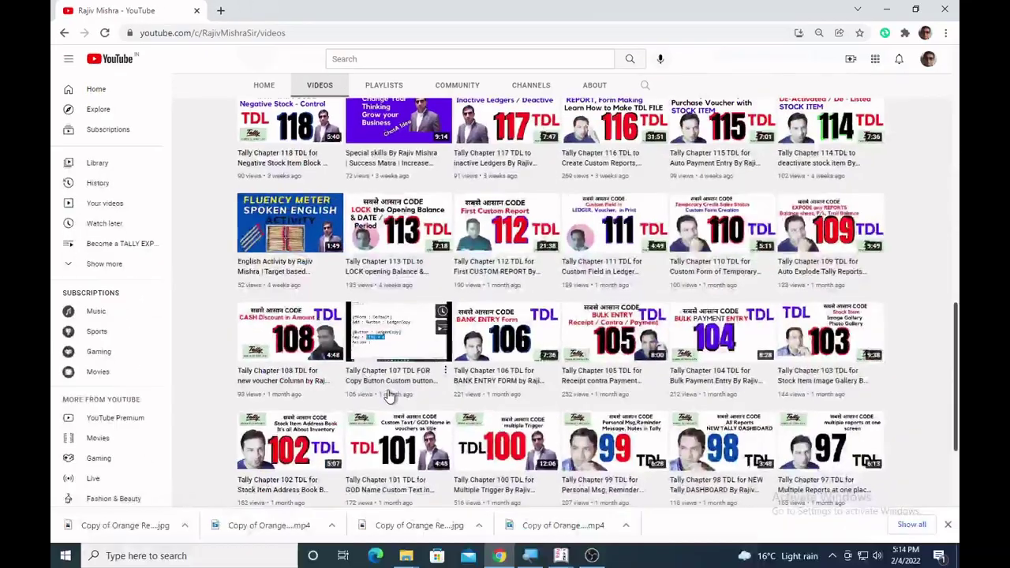
mouse_move(422, 341)
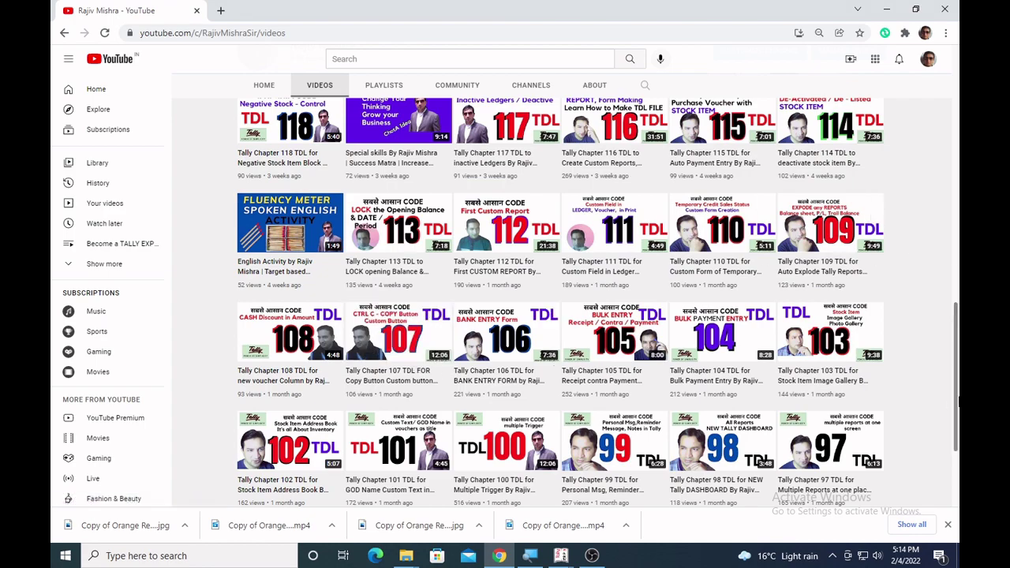
left_click_drag(957, 387, 957, 142)
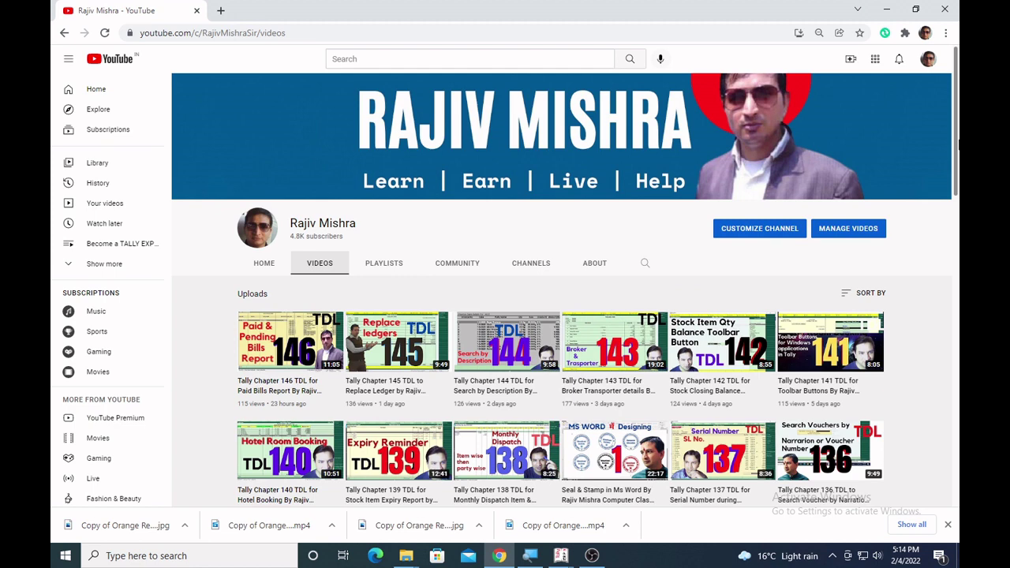
left_click_drag(957, 143, 959, 167)
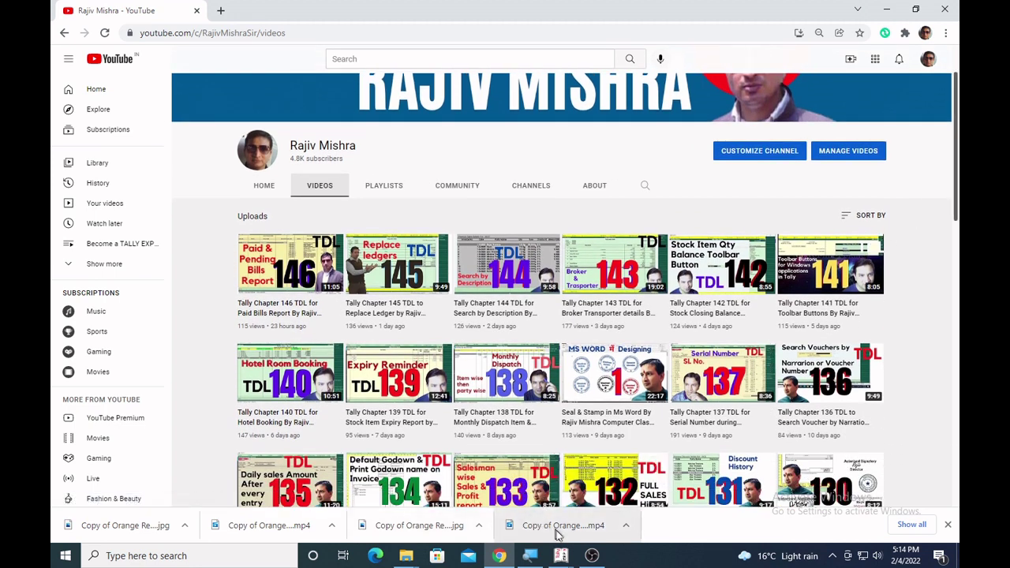
mouse_move(561, 558)
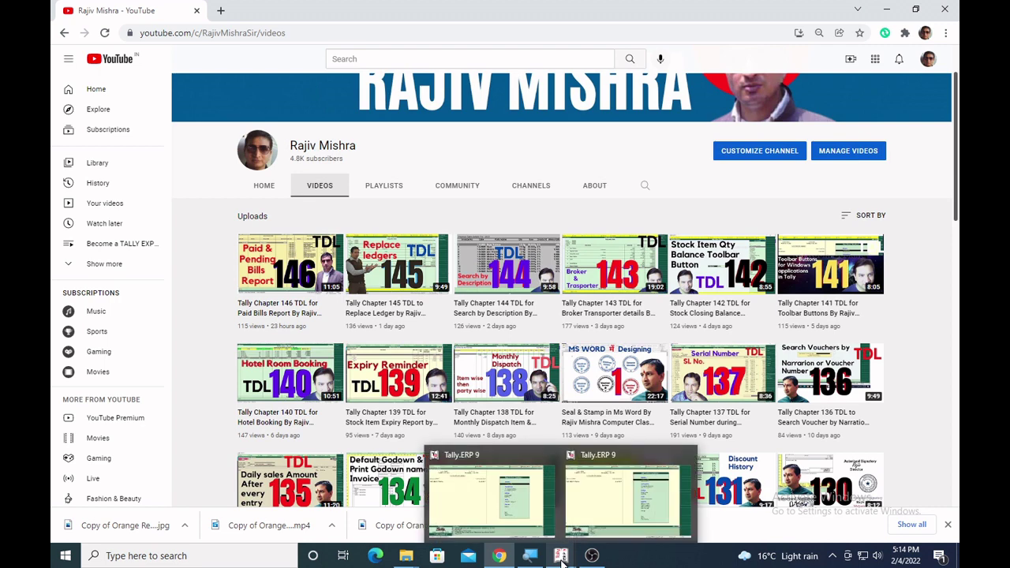
left_click(513, 497)
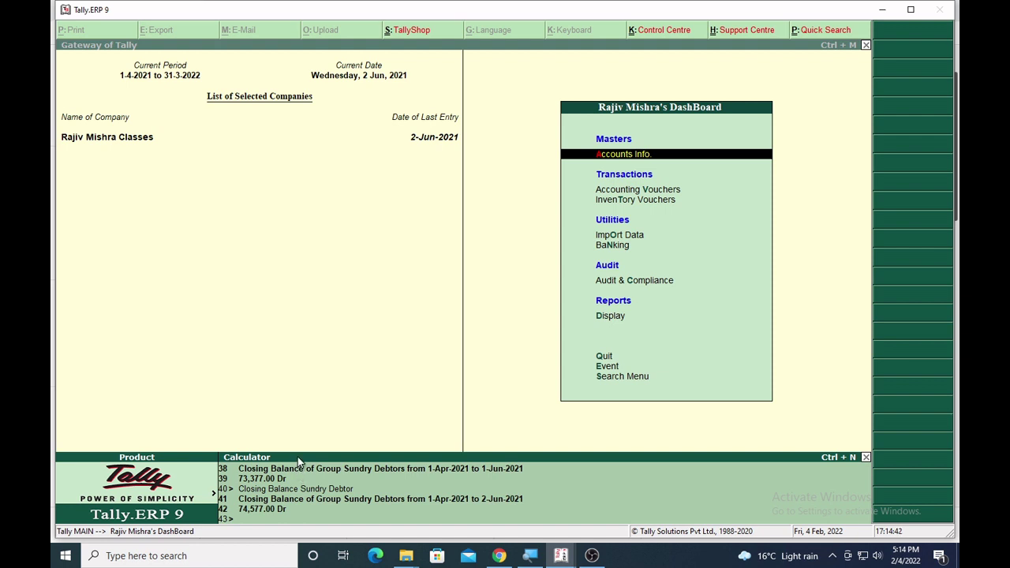
key("super+r")
Launch Notepad, type Select $Name From Ledger, select the line, and return to Tally.
type("no")
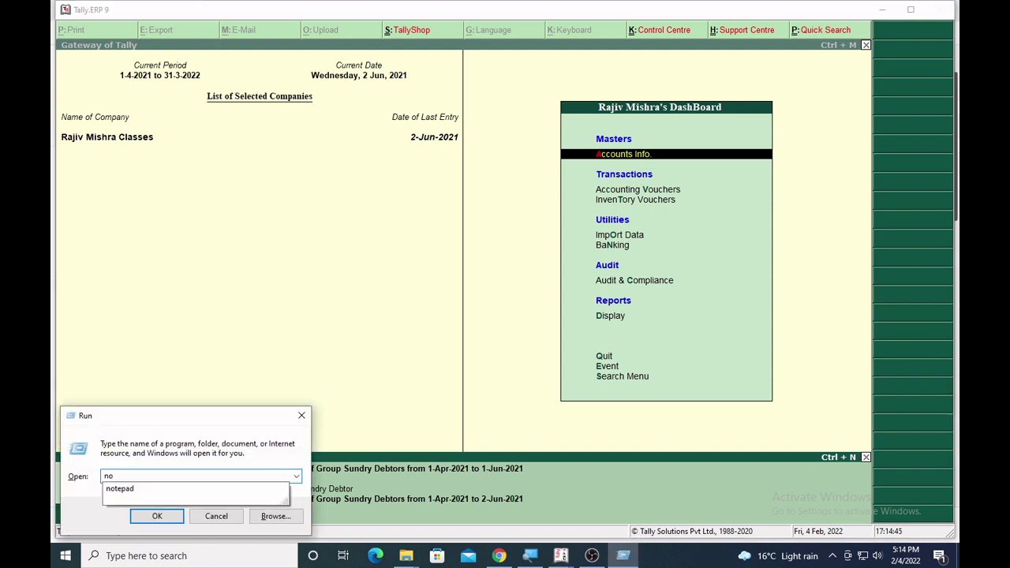
key("Down")
key("Return")
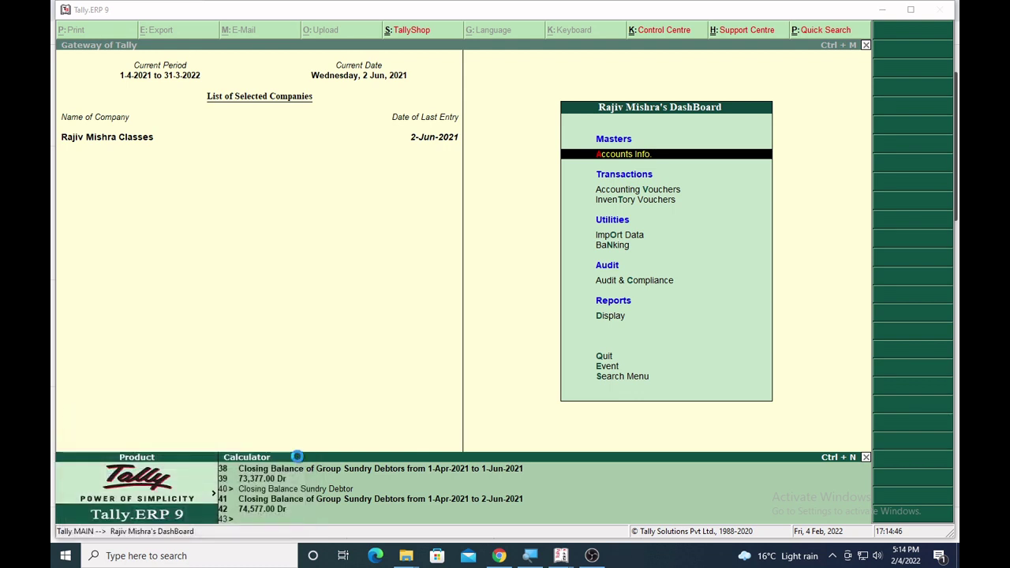
type("S")
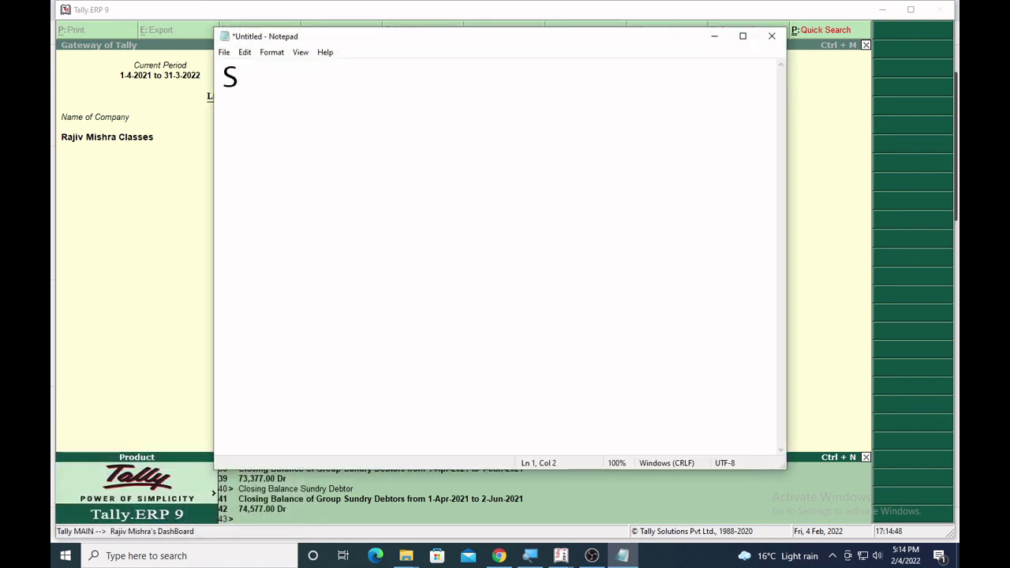
type("elect ")
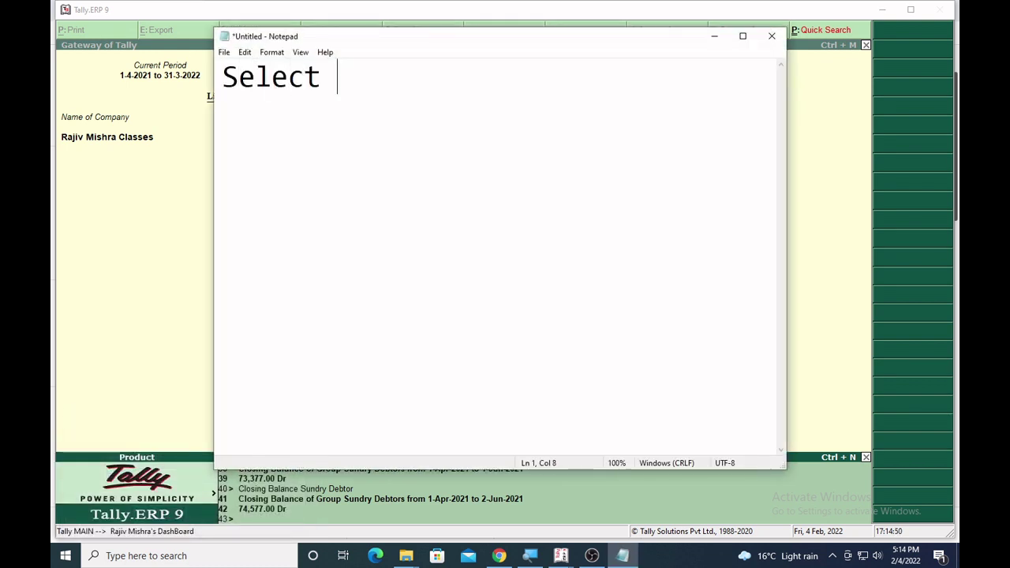
type("$Name ")
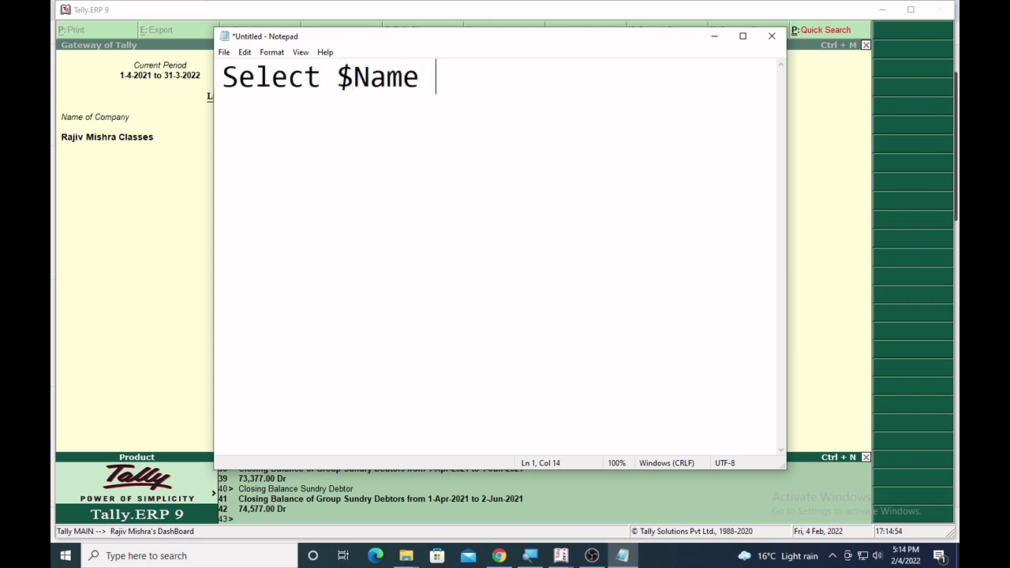
type("From ")
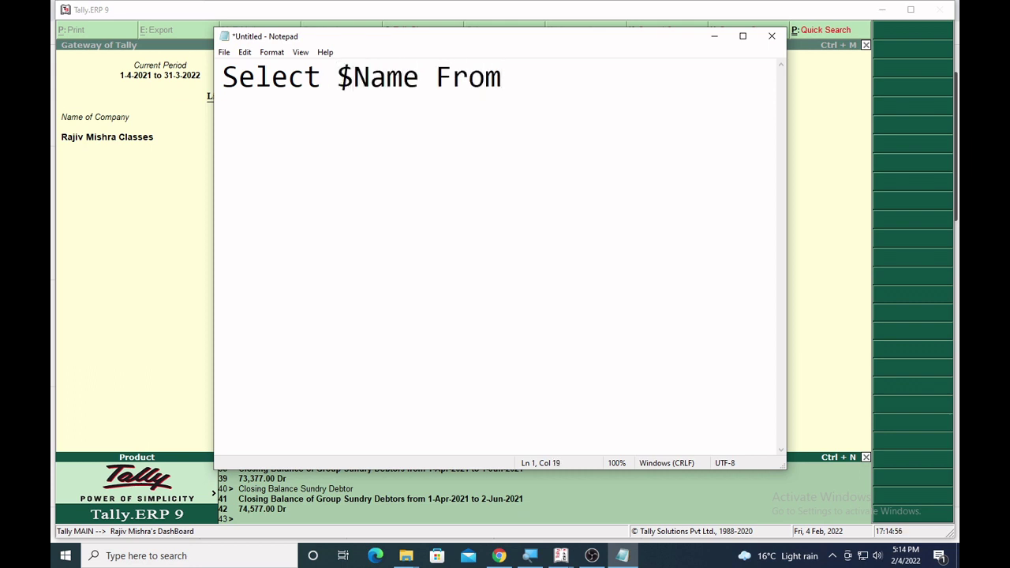
type("Ledger")
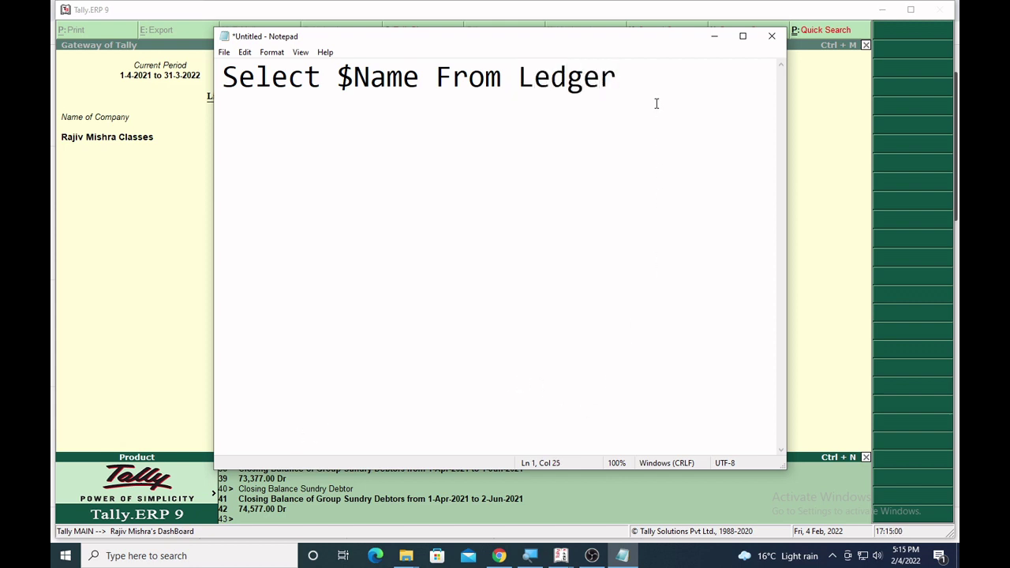
left_click_drag(635, 65, 191, 81)
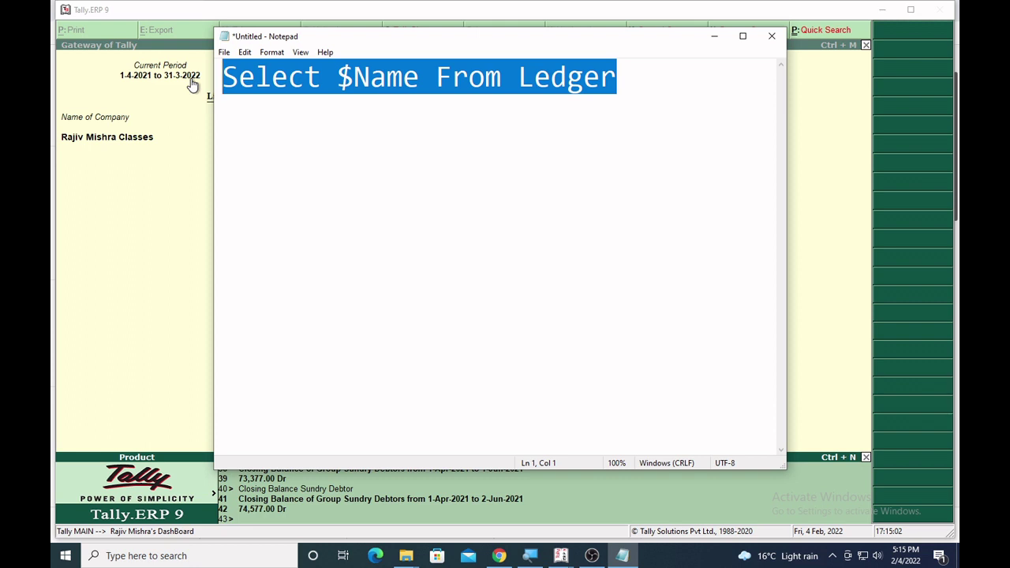
left_click(136, 242)
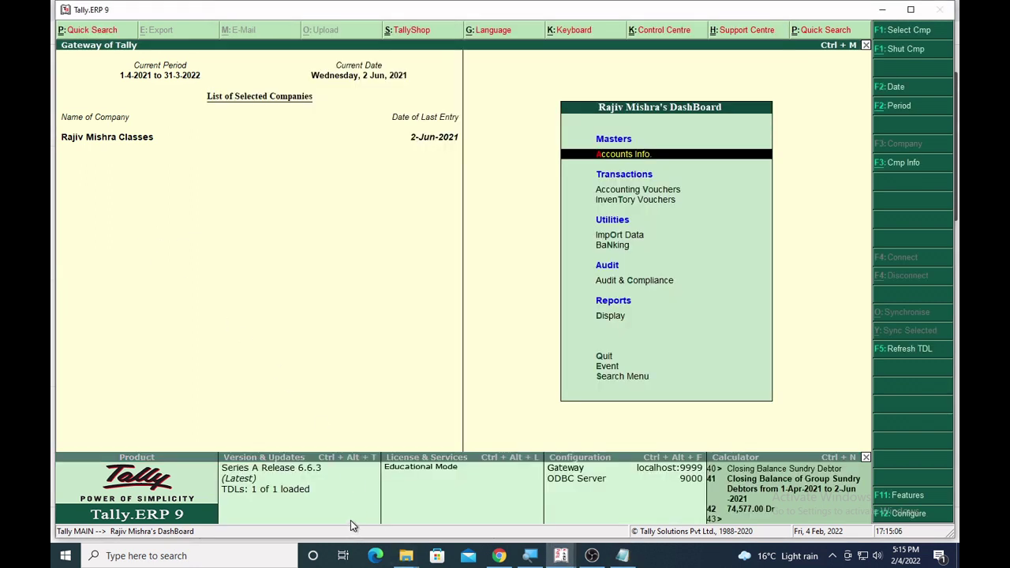
Paste Select $Name From Ledger into the calculator and run it to list ledger names.
key("ctrl+n")
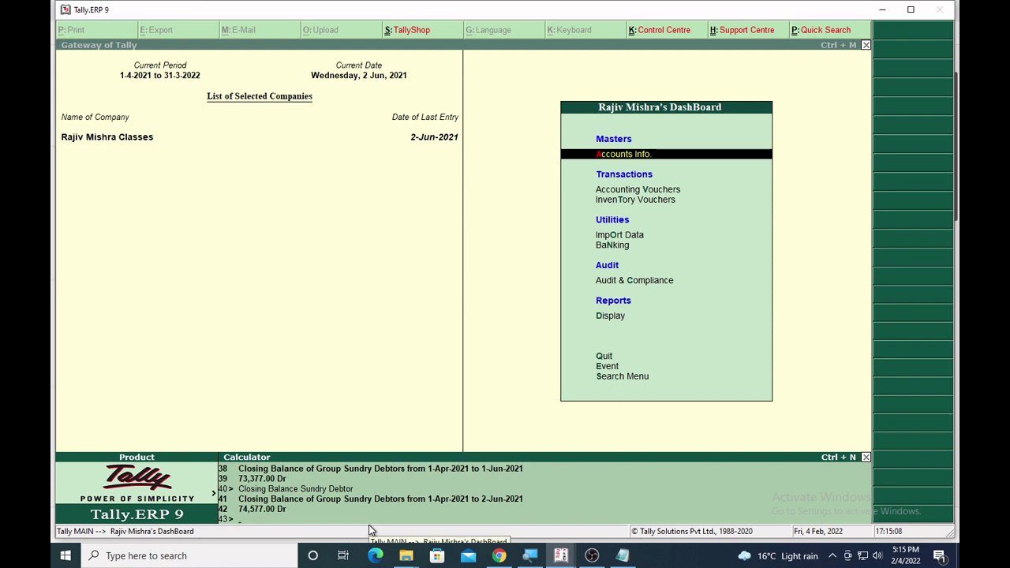
key("ctrl+alt+v")
key("Return")
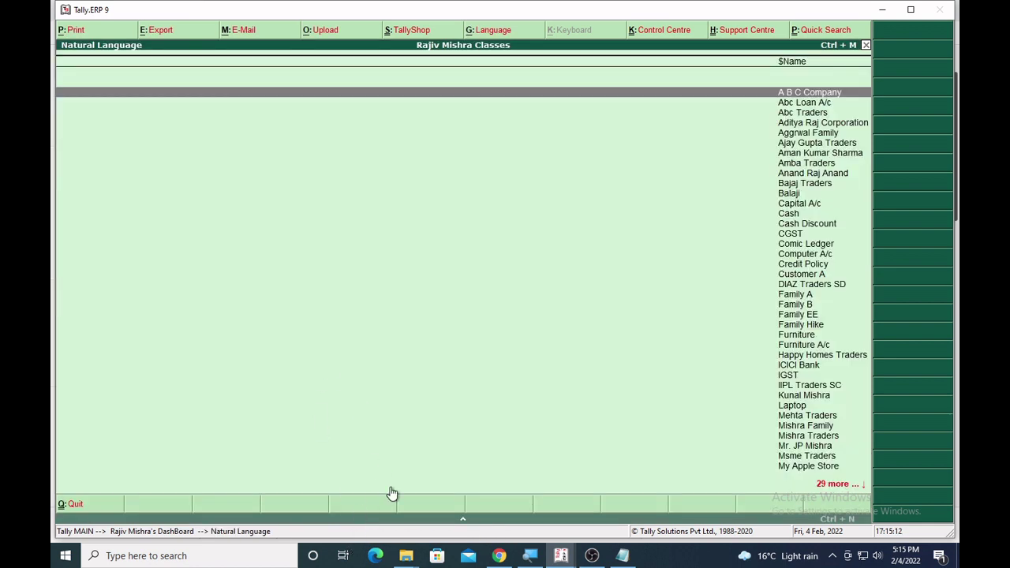
Review the query text in Notepad, then return to Tally and close the ledger list.
left_click(622, 555)
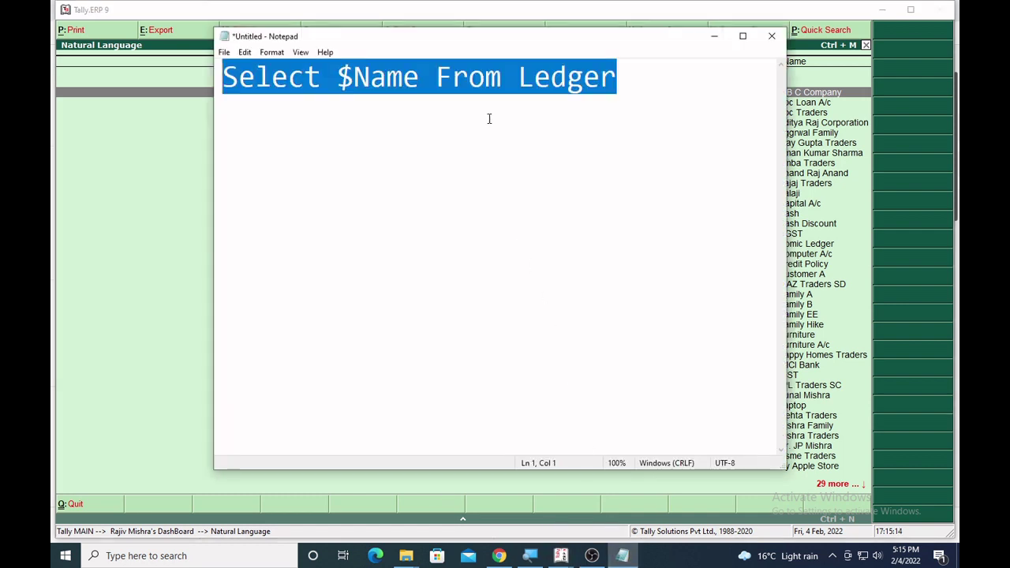
left_click(497, 70)
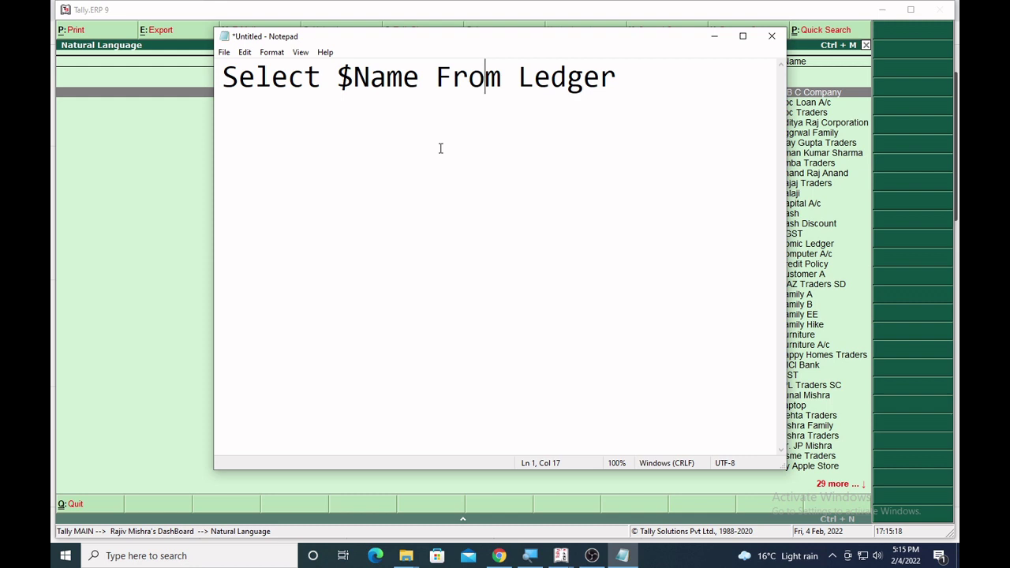
left_click_drag(634, 76, 52, 83)
left_click(389, 198)
left_click(120, 257)
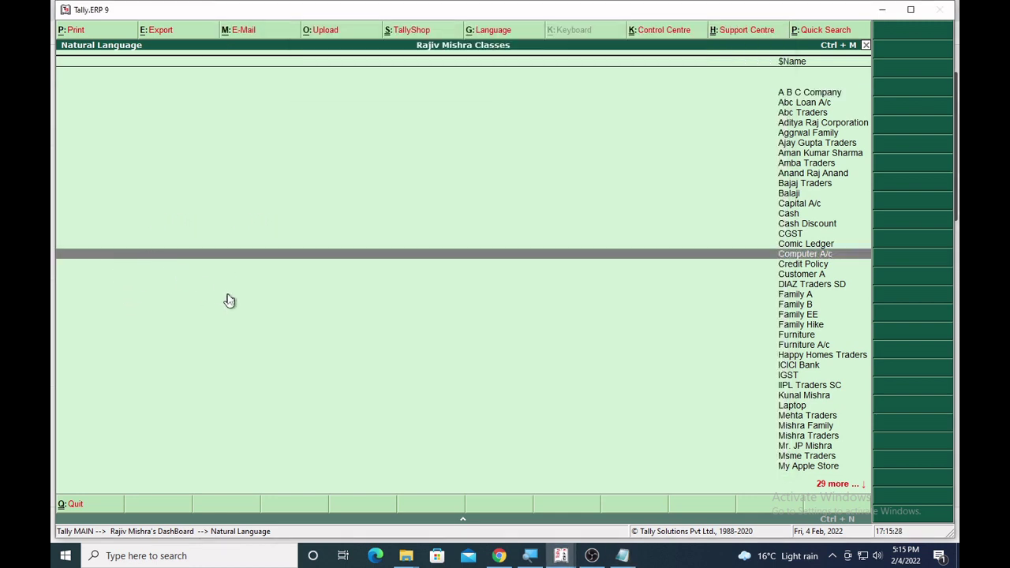
key("Escape")
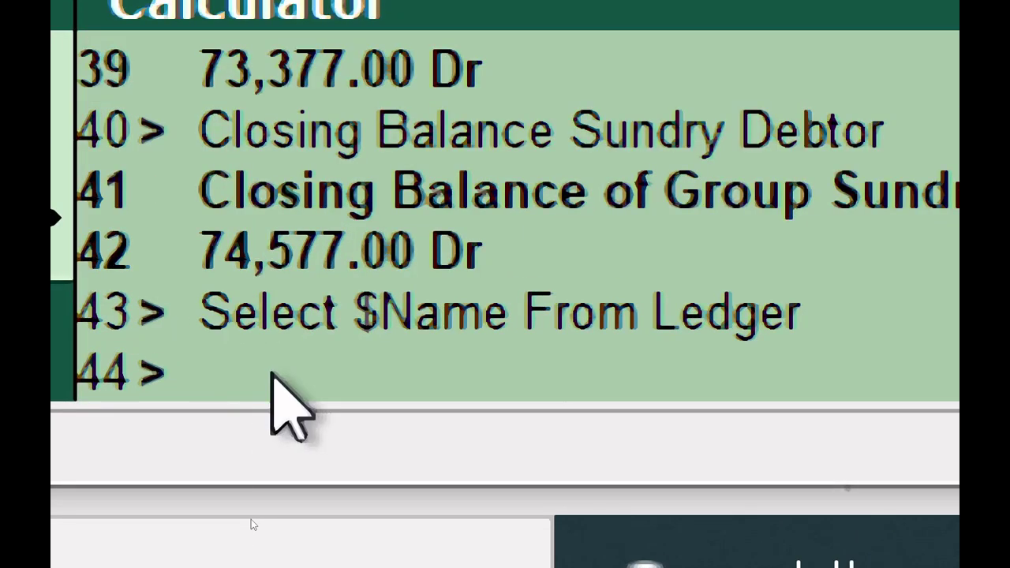
Enter the calculator query Select $Name, $Parent From Ledger.
type("Se")
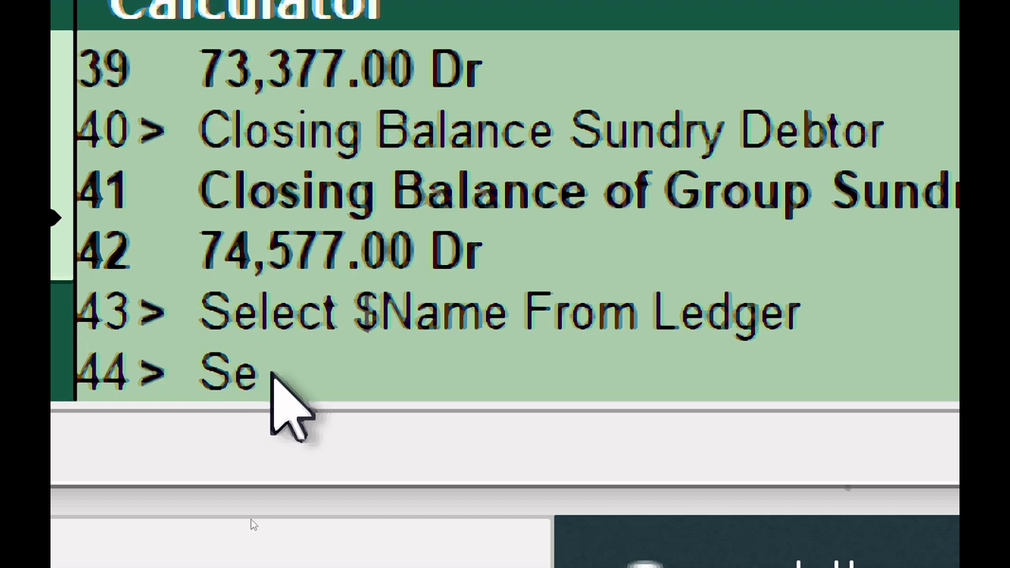
type("lect")
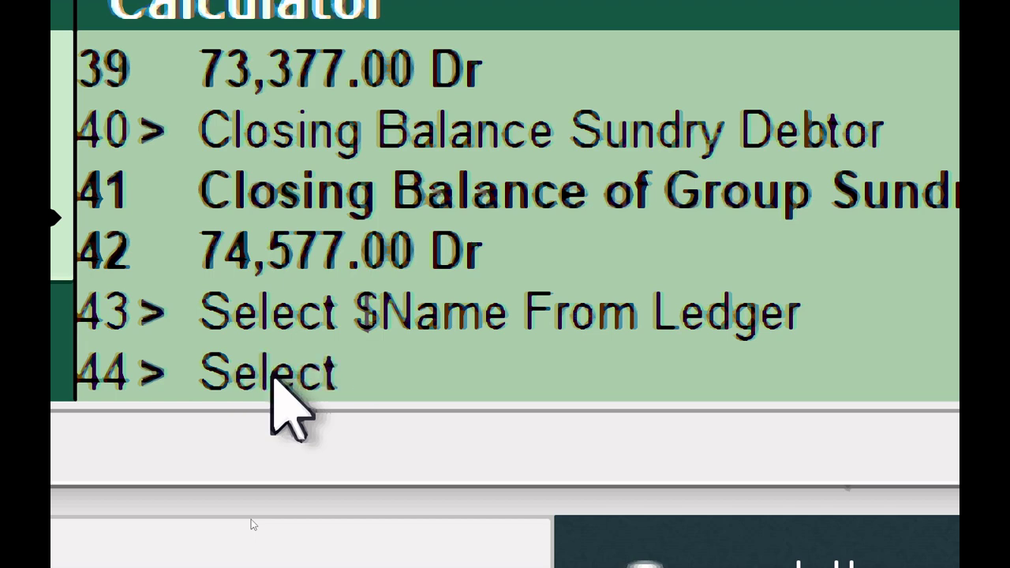
type(" $")
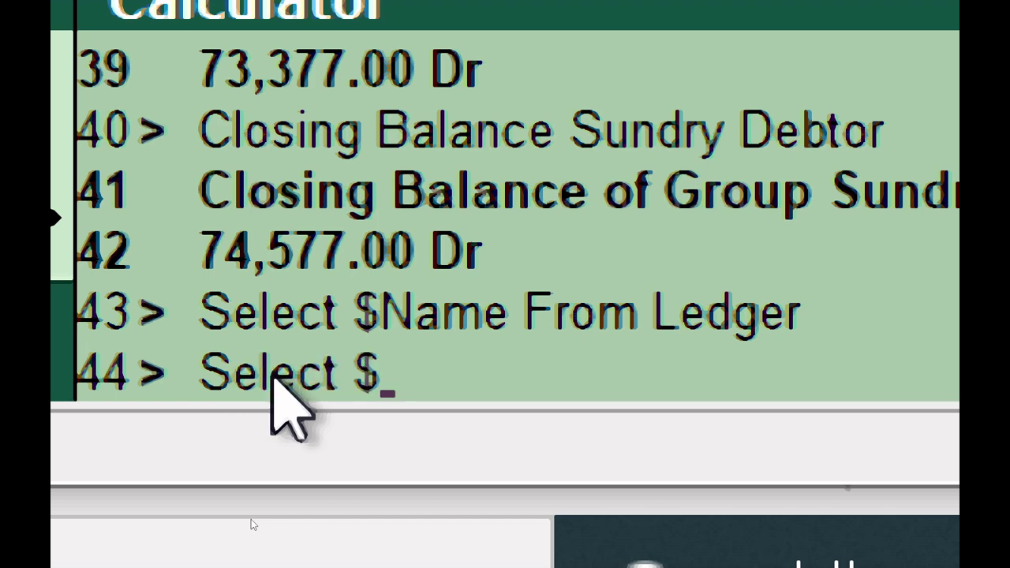
type("Name")
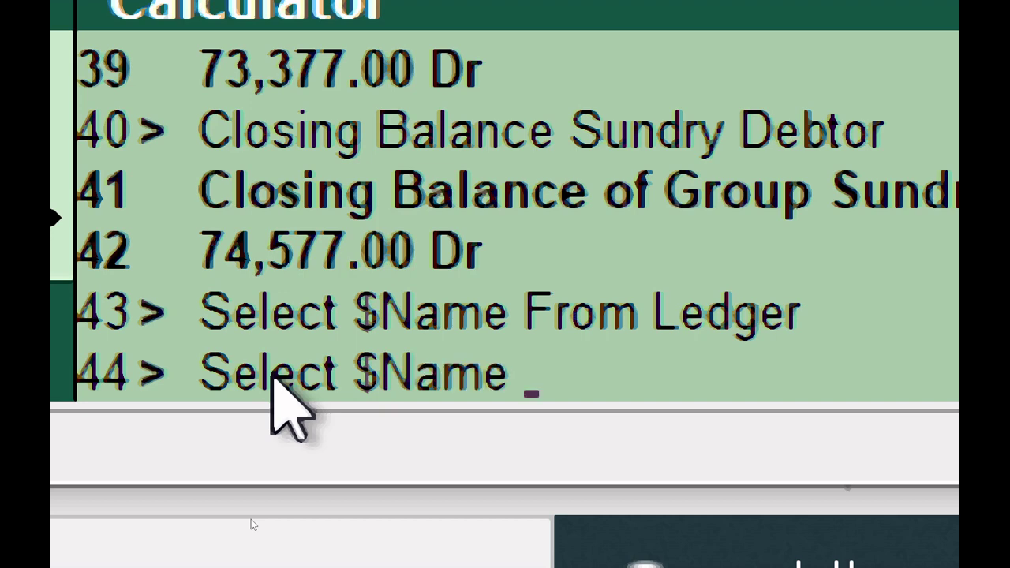
key("BackSpace")
type(", $")
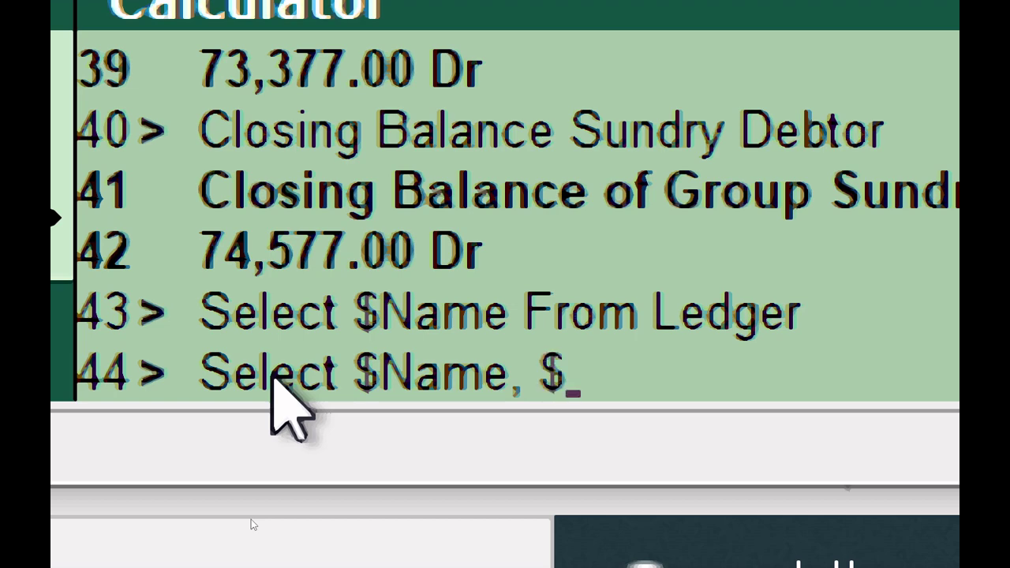
type("Pare")
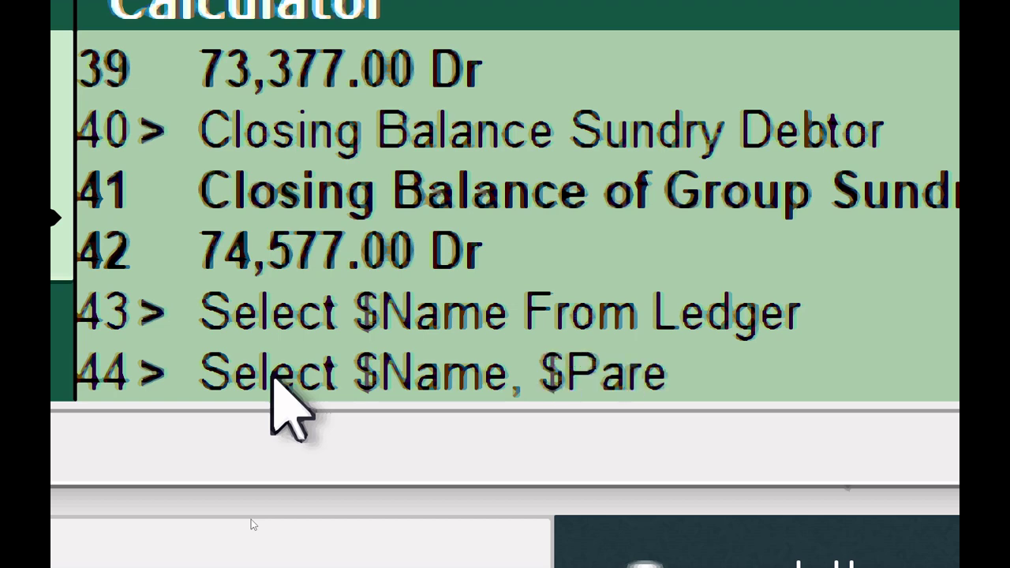
type("nt F")
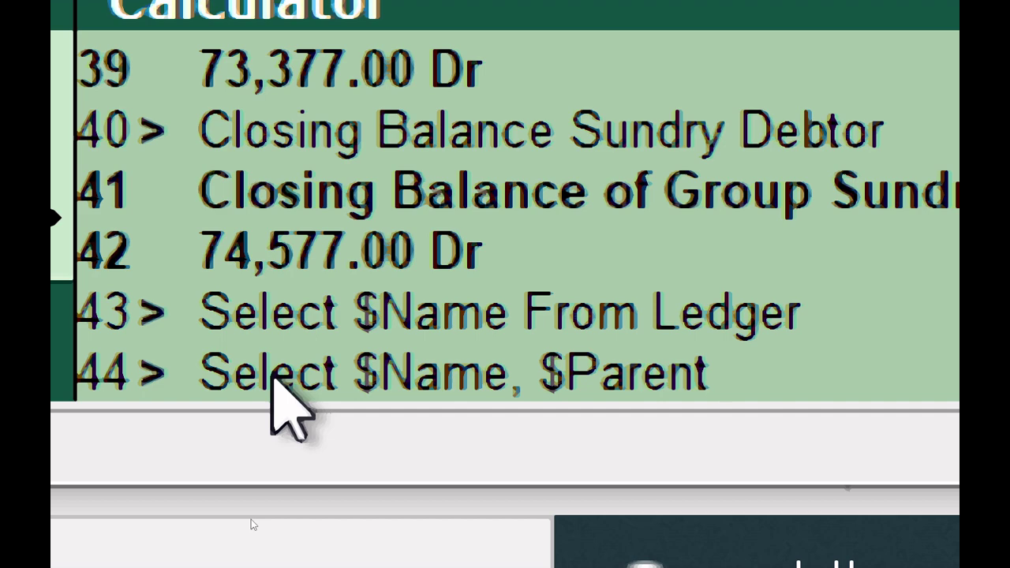
type("rom Ledg")
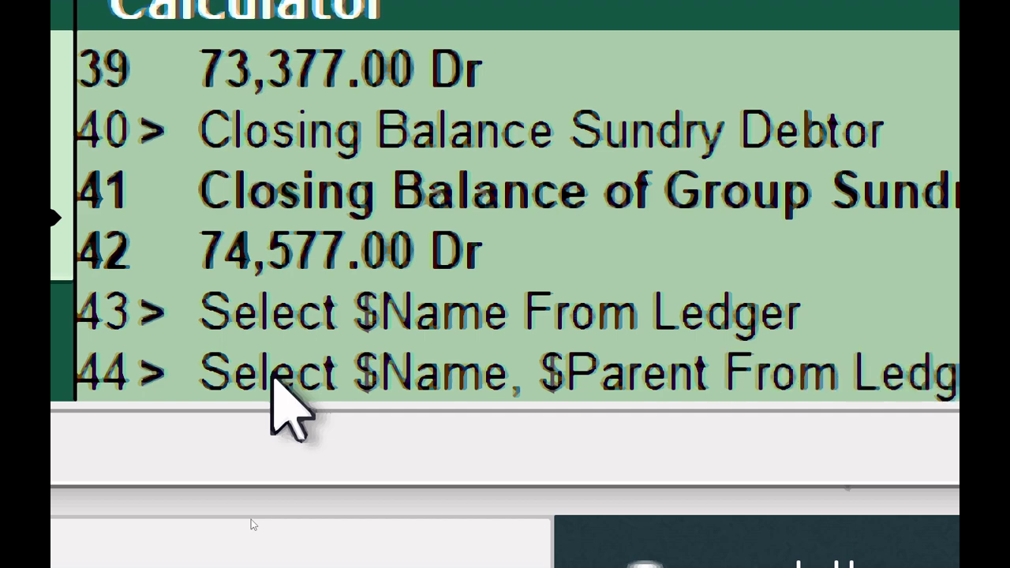
type("er")
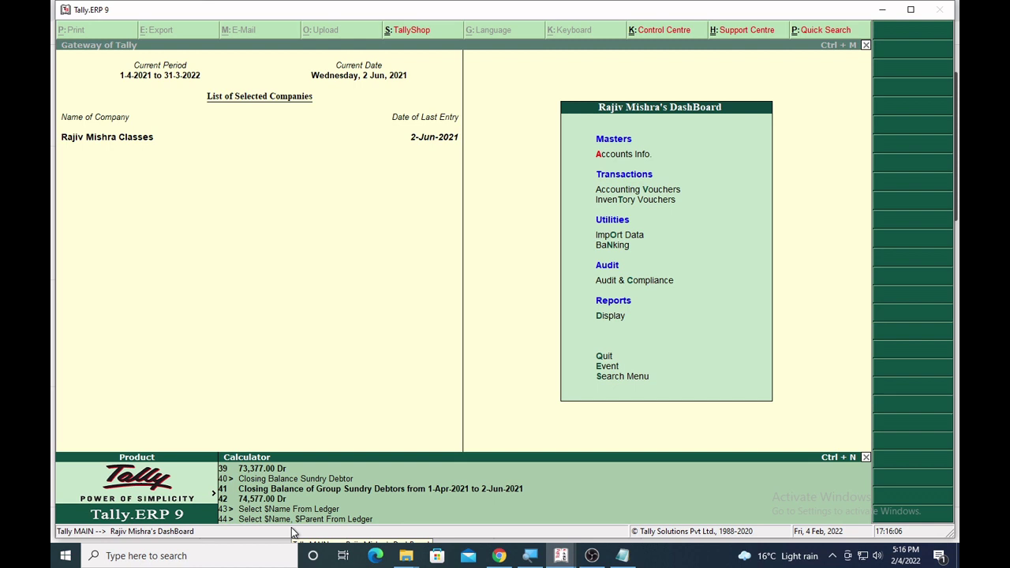
Run the Select $Name, $Parent From Ledger query, then bring the calculator back.
key("Return")
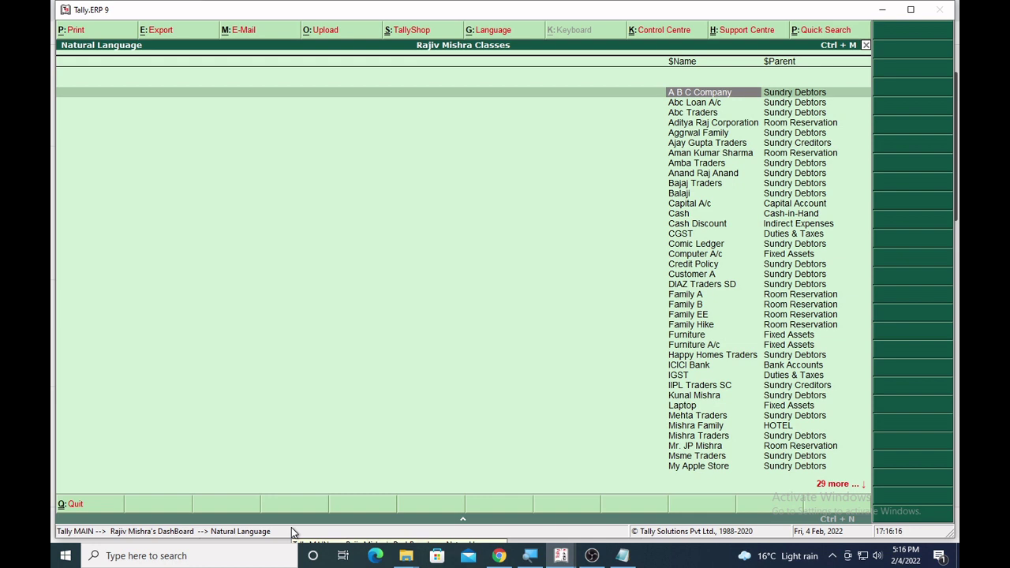
key("ctrl+n")
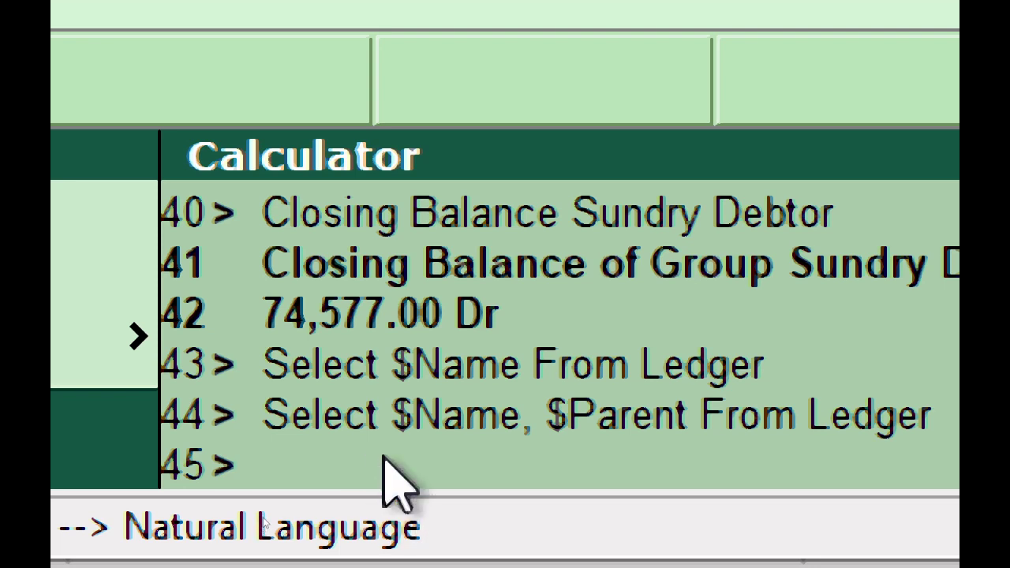
Recall the previous ledger query and add ', $openingBalance' after $Parent.
type("S")
key("BackSpace")
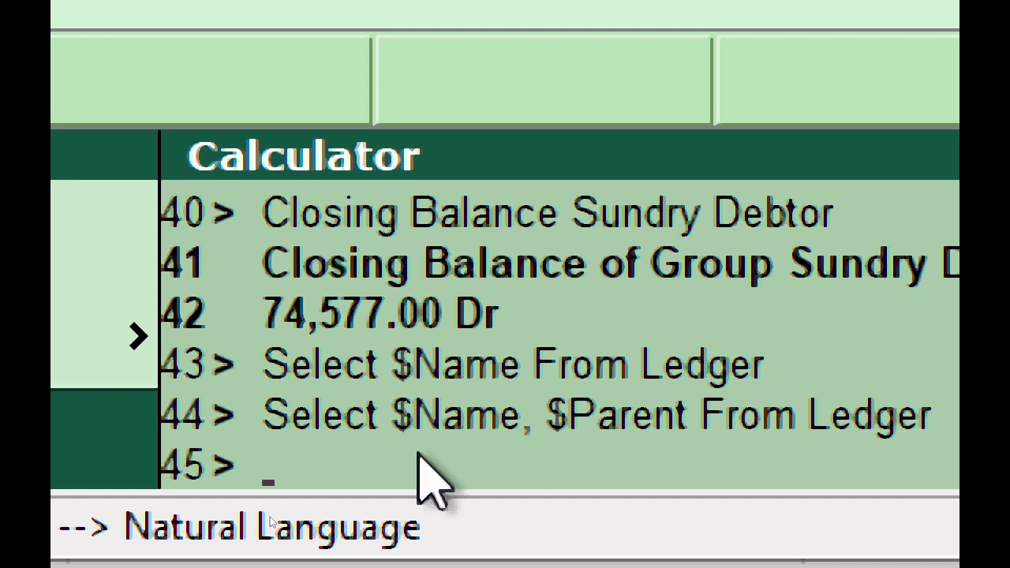
key("Up")
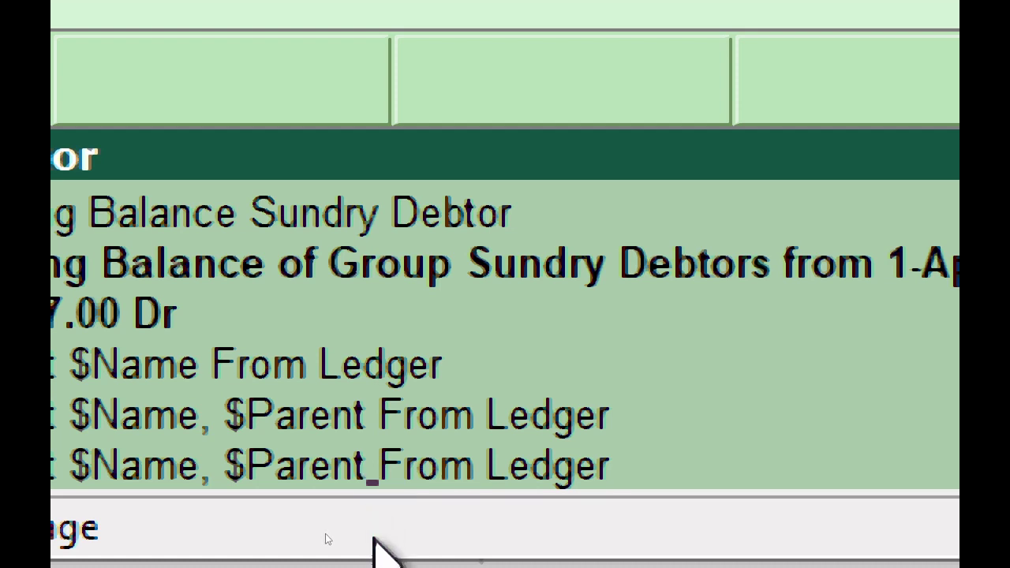
type(",")
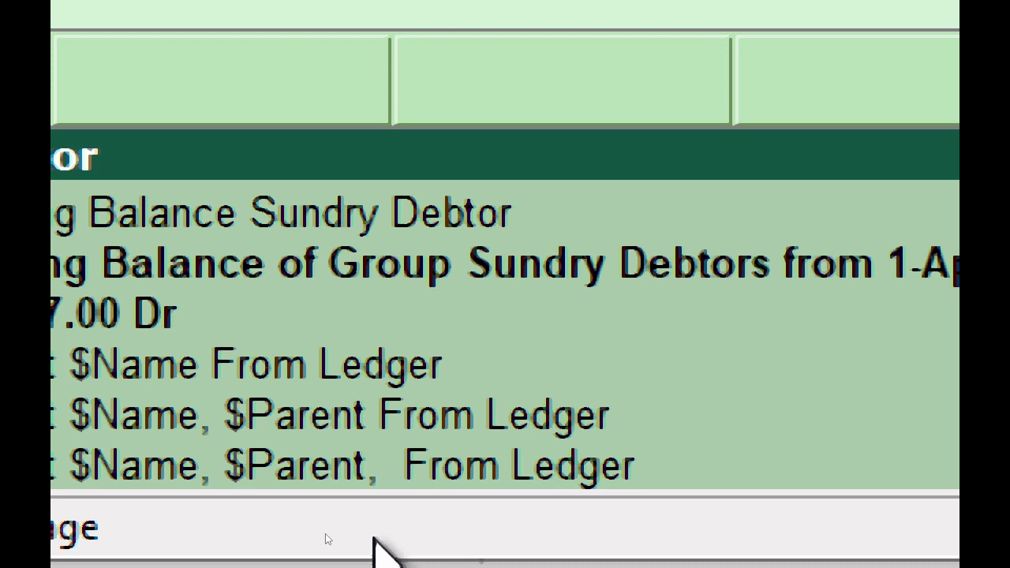
type(" $op")
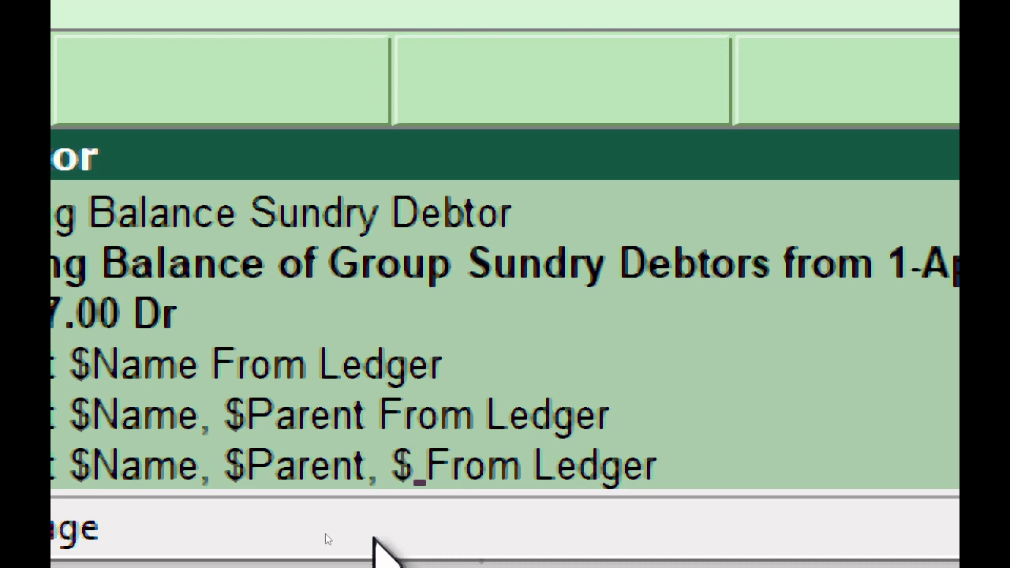
type("eningBal")
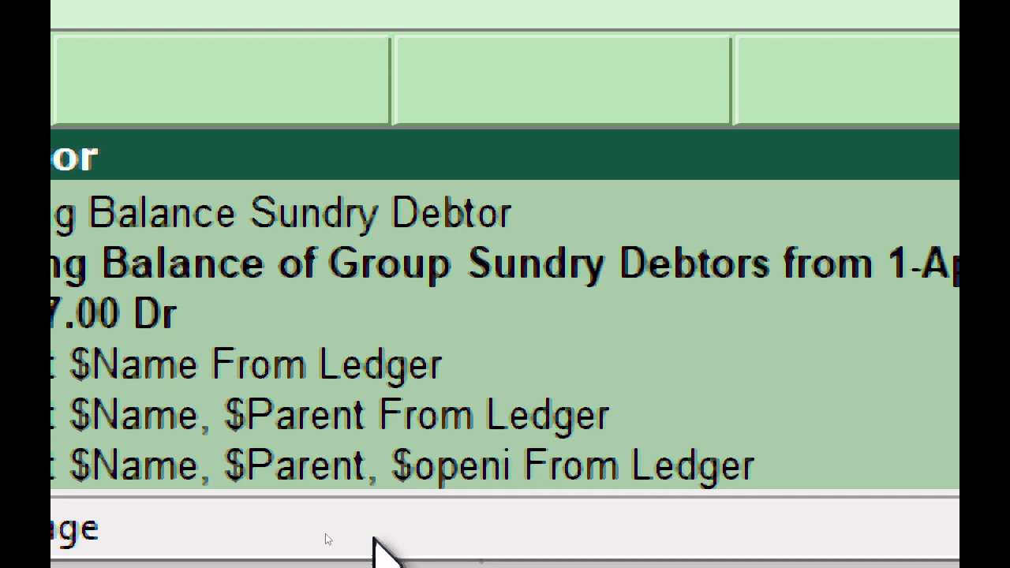
type("ance")
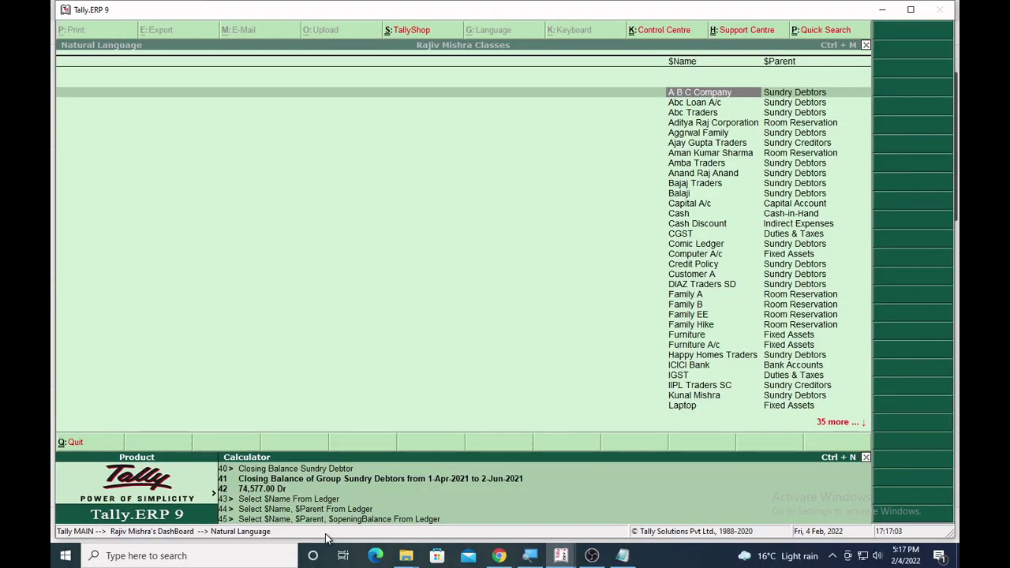
Run the query to add the $OpeningBalance column, then return to the calculator.
key("Return")
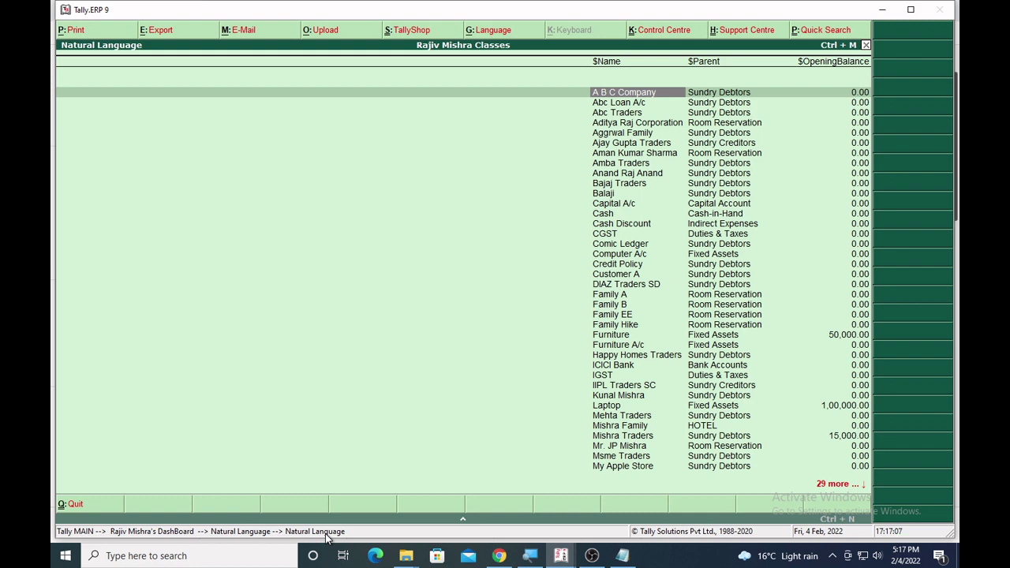
key("ctrl+n")
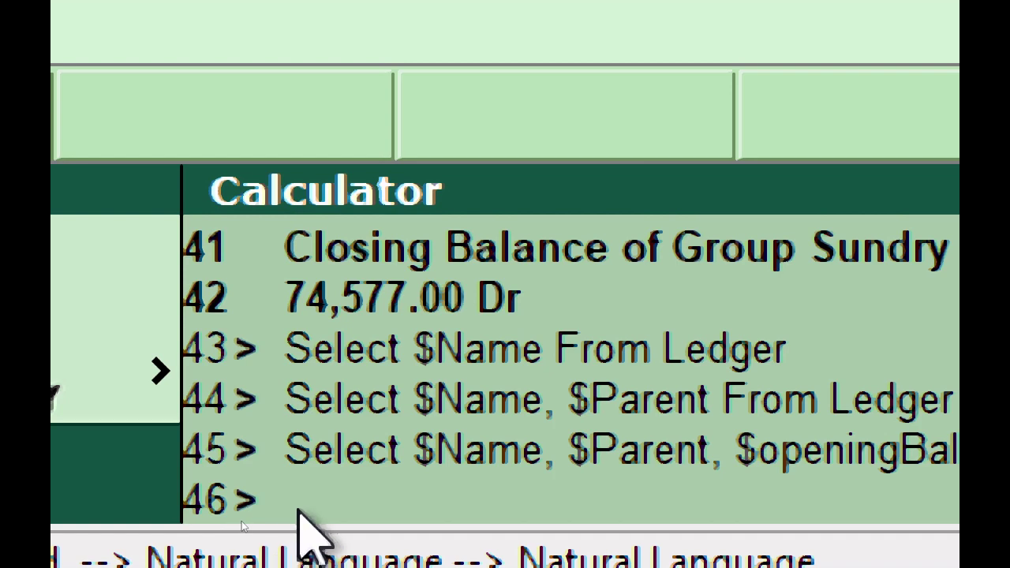
Recall the opening-balance query and append $ClosingBalance, $Address and $Statename columns.
key("Up")
key("Down")
key("ctrl+alt+v")
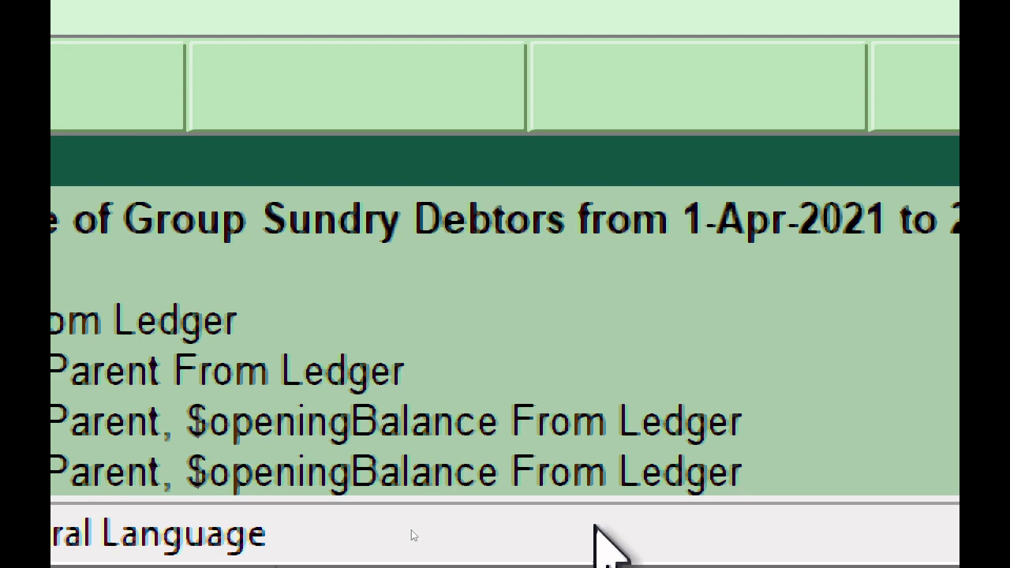
key("Left")
key("Left")
key("Left")
key("Left")
key("Left")
key("Left")
key("Left")
key("Left")
key("Left")
key("Left")
key("Left")
key("Left")
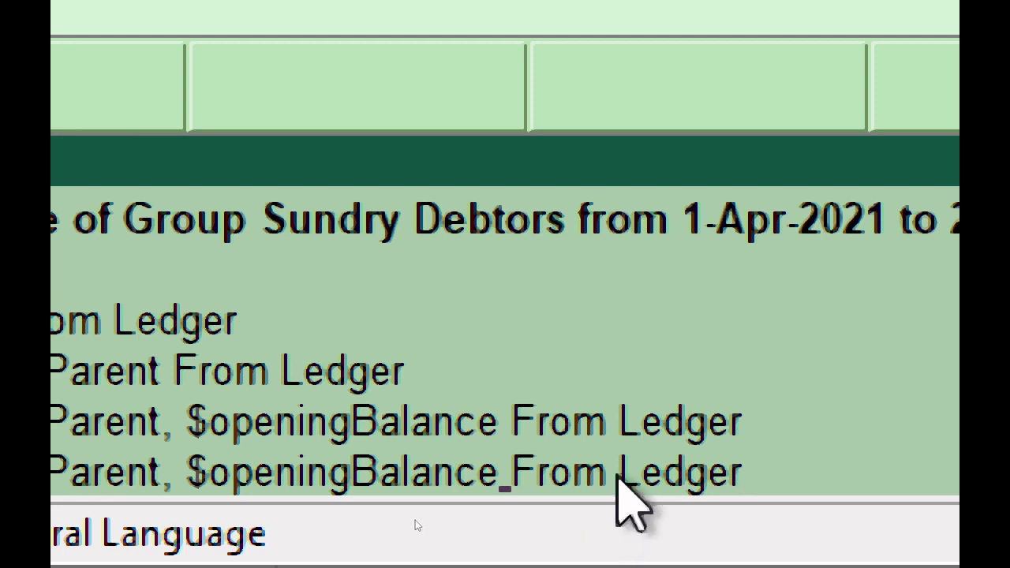
type(",")
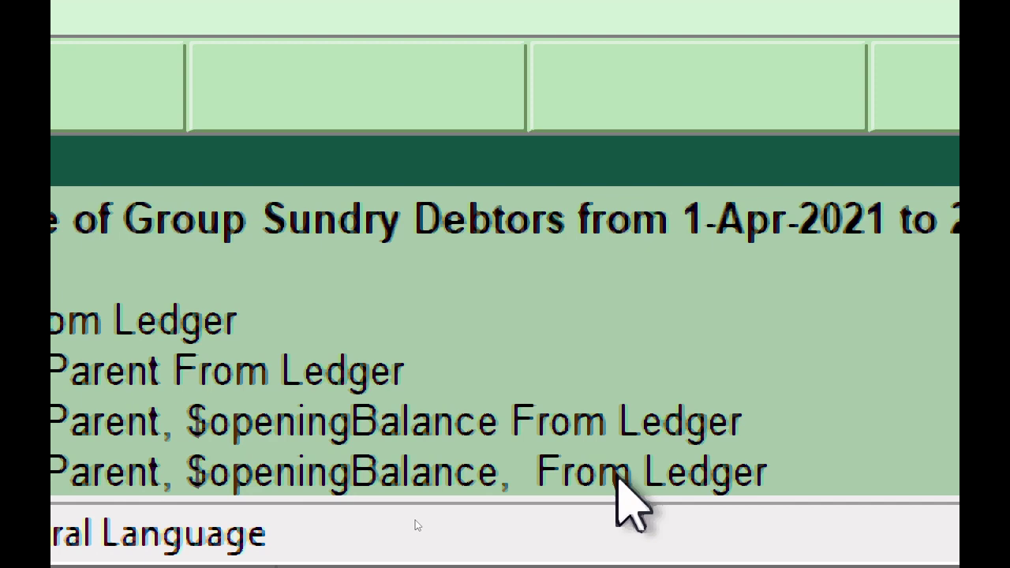
type(" $ ")
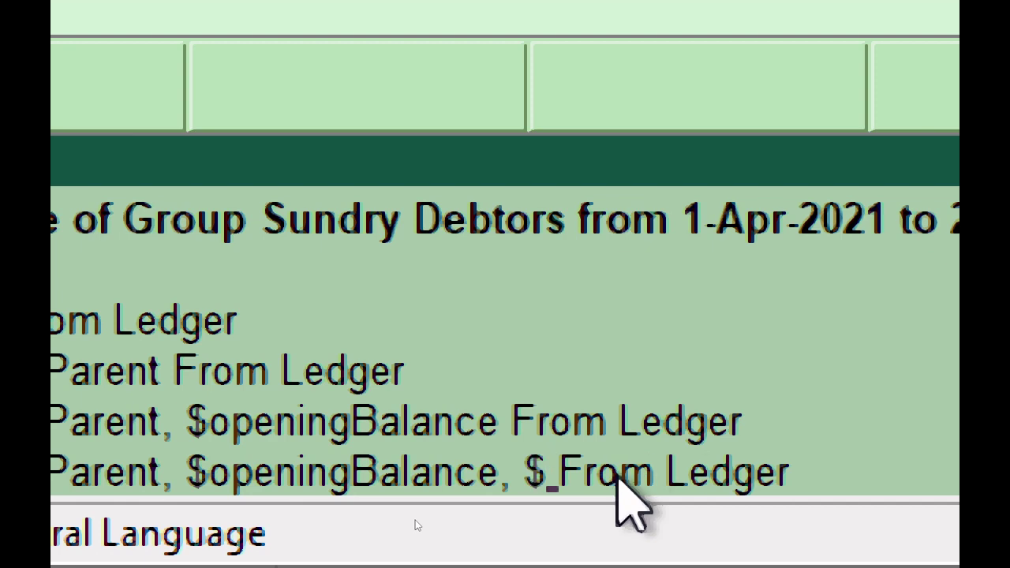
type("Closing")
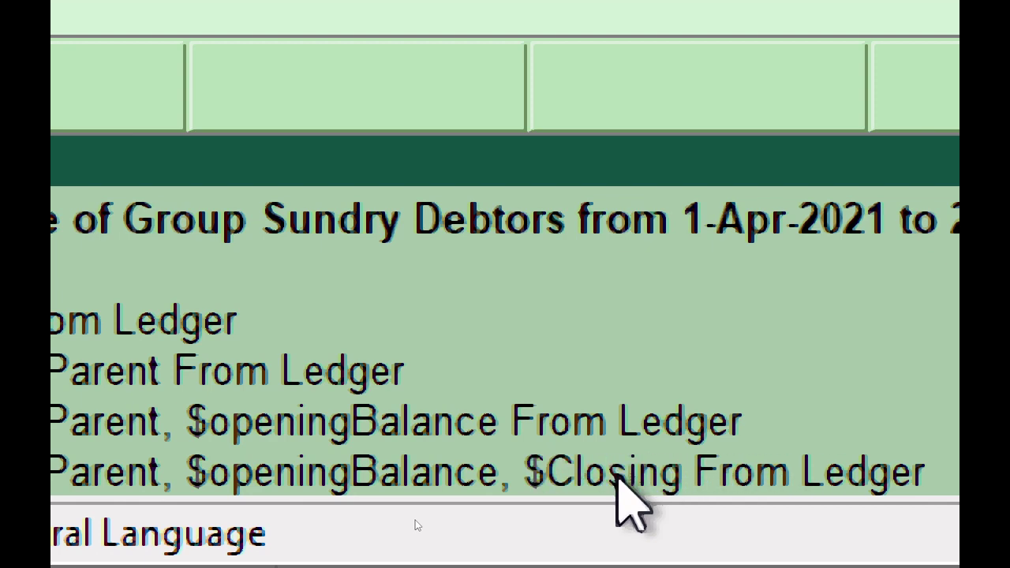
type("Balance")
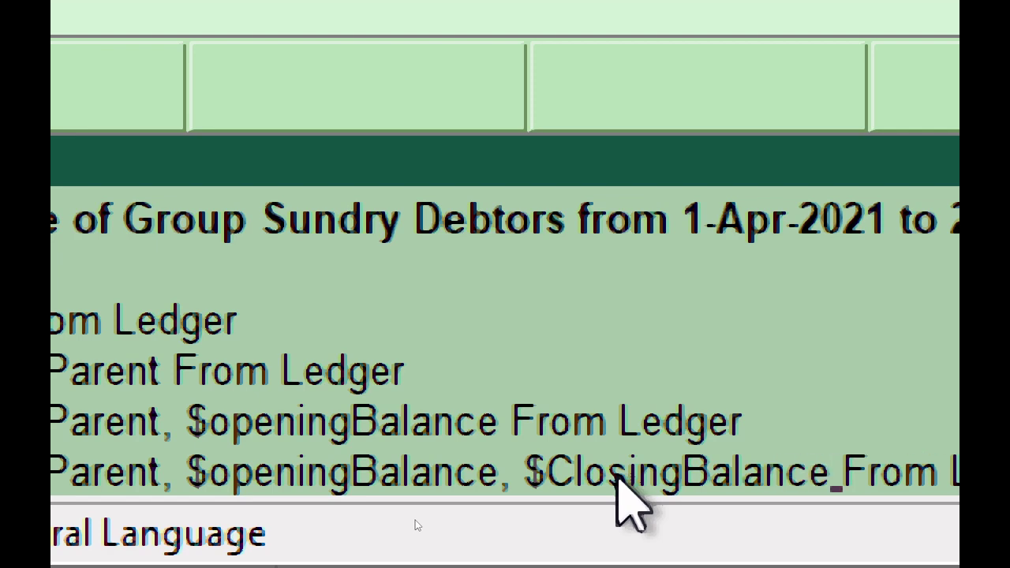
type(",")
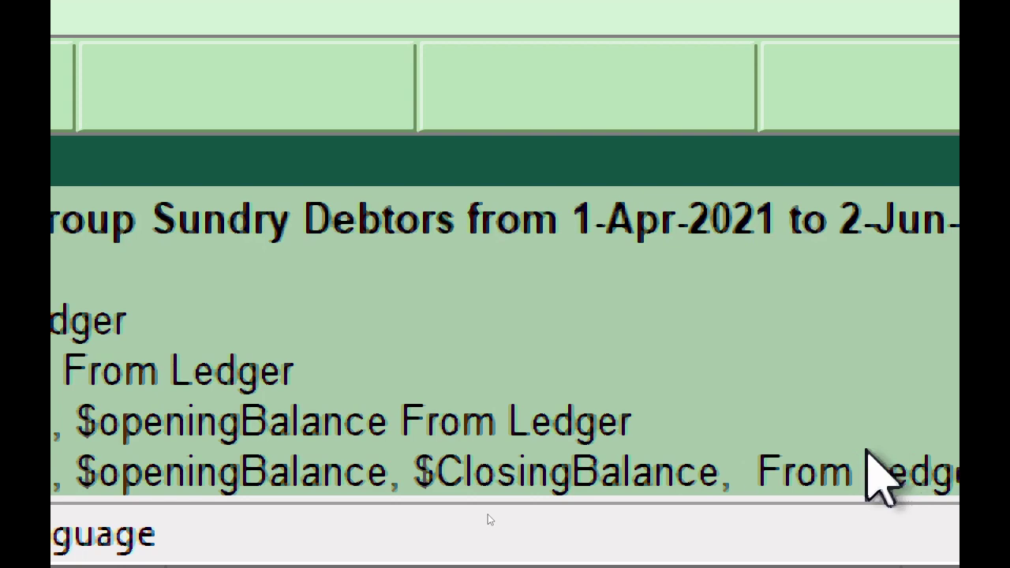
type(" $ ")
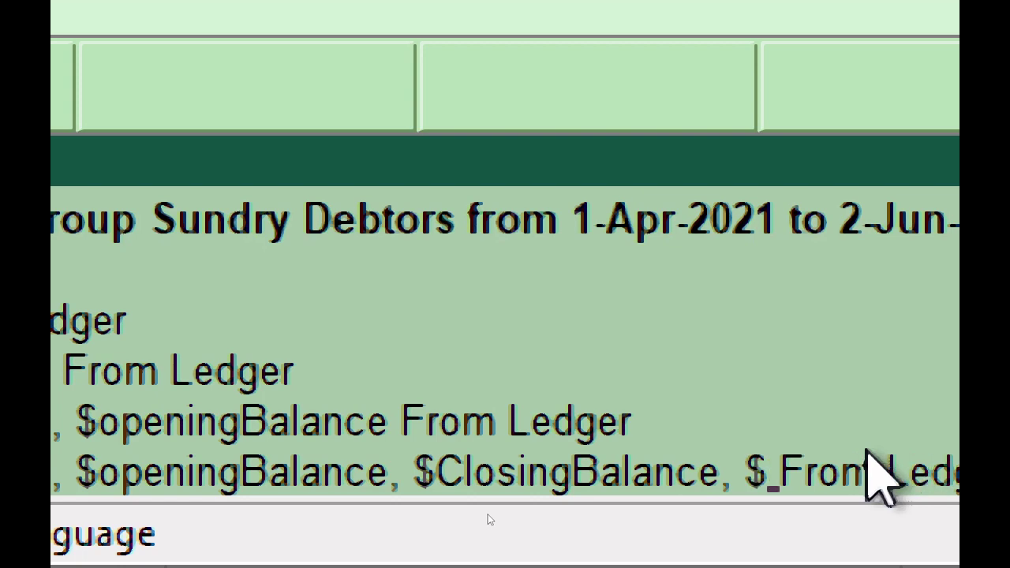
type("Addr")
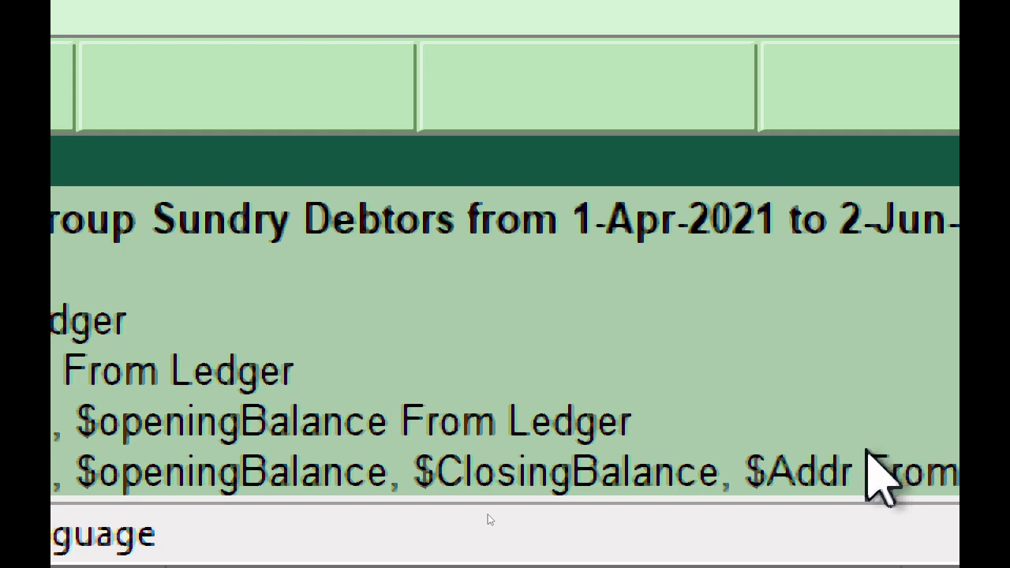
type("ess")
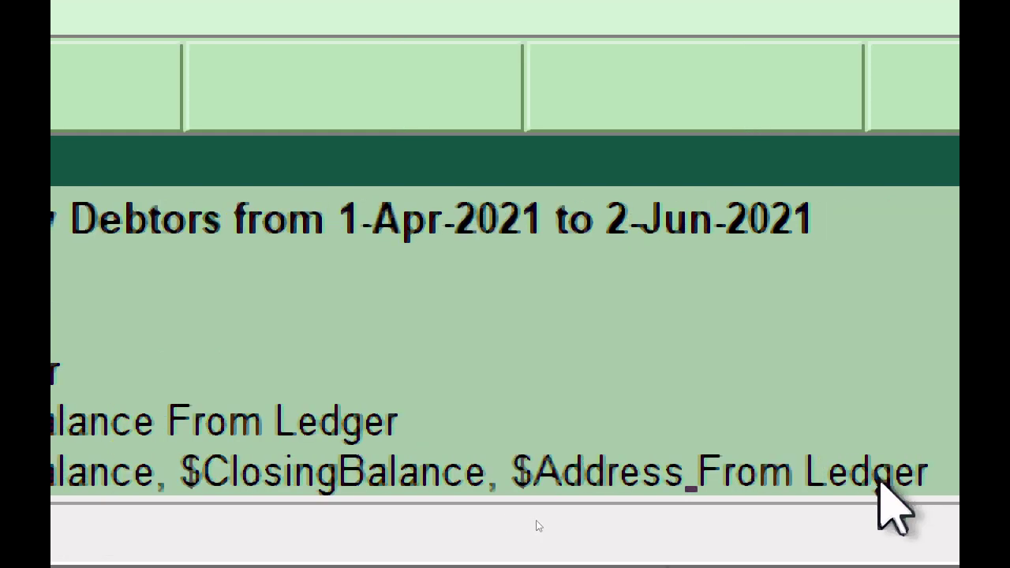
type(", ")
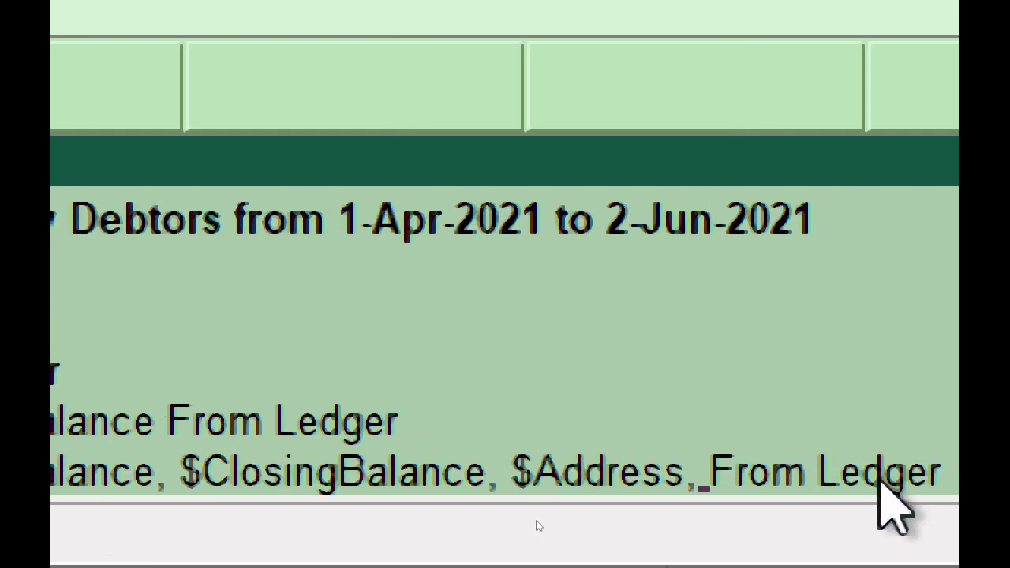
type("$ ")
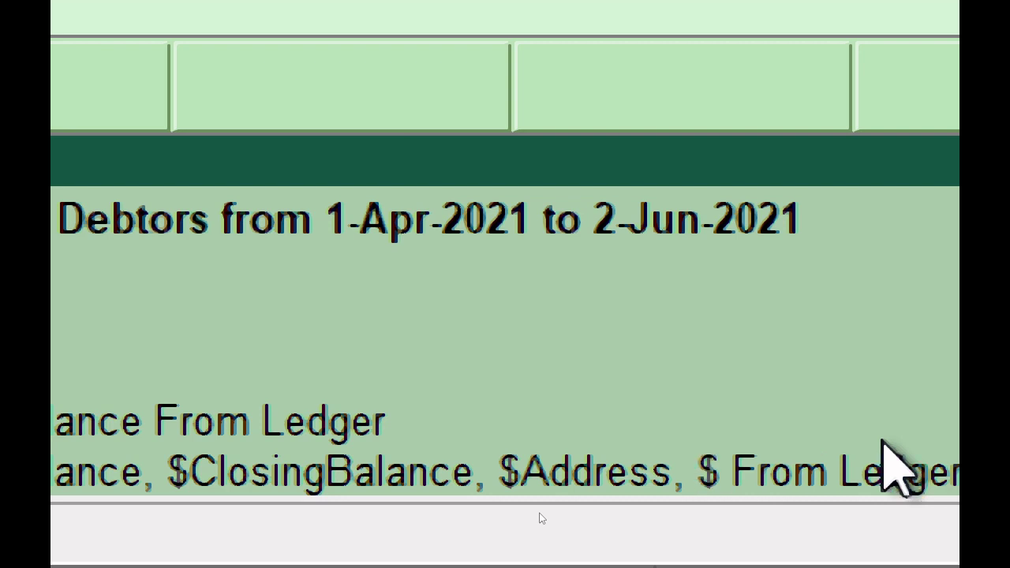
type("State")
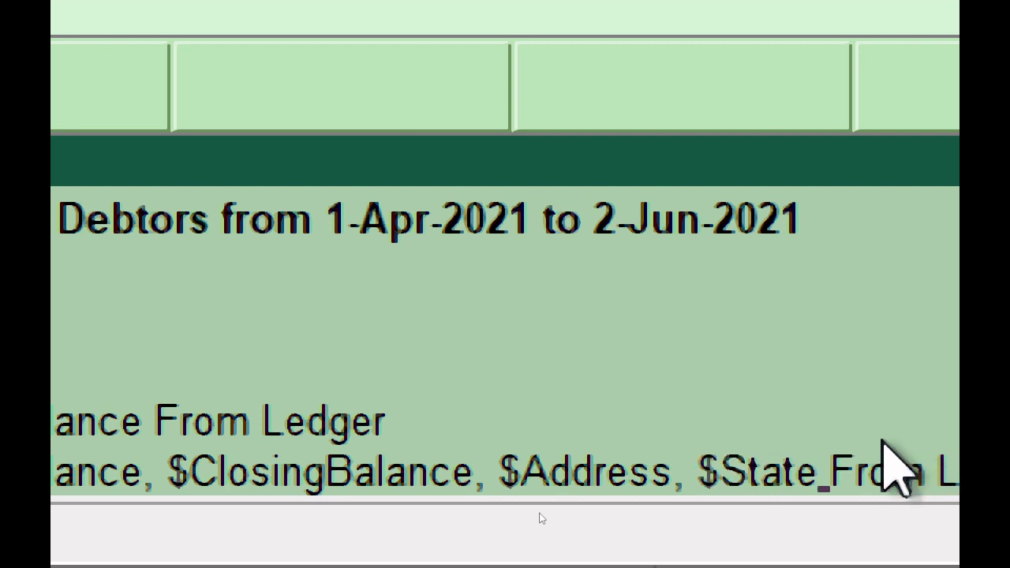
type("name")
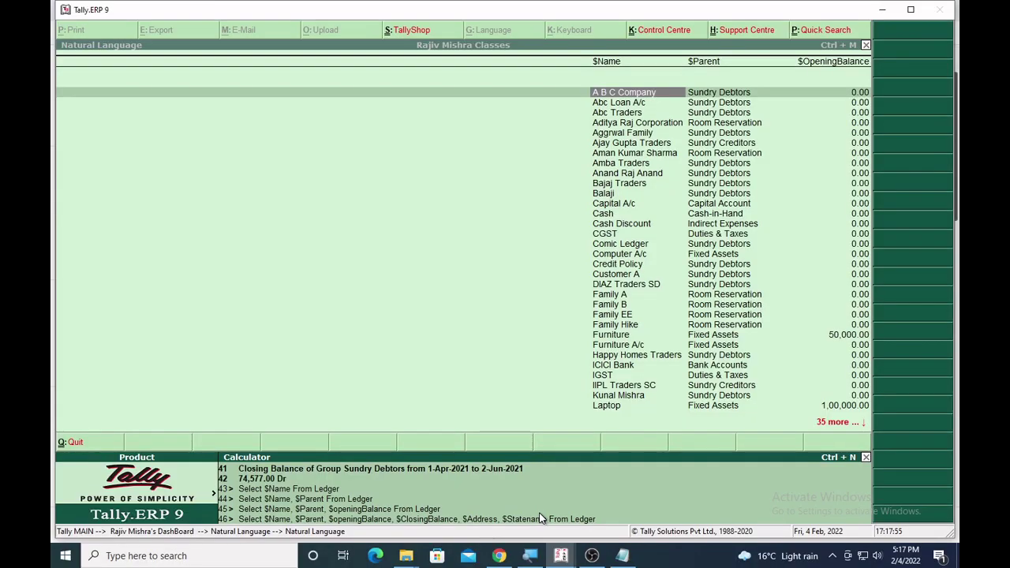
Run the six-column ledger query and switch between the report and calculator.
key("Return")
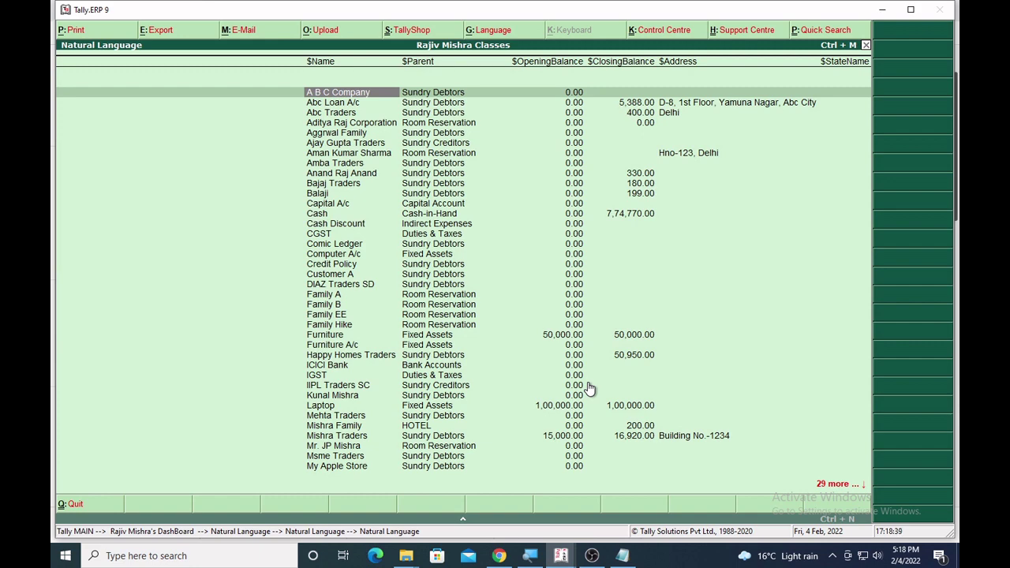
key("ctrl+n")
key("ctrl+m")
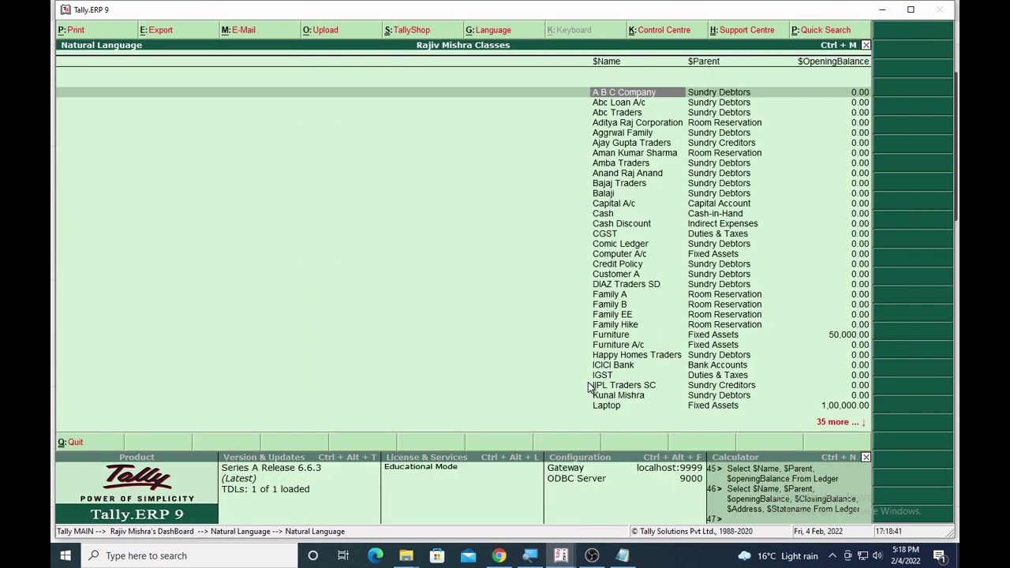
key("ctrl+n")
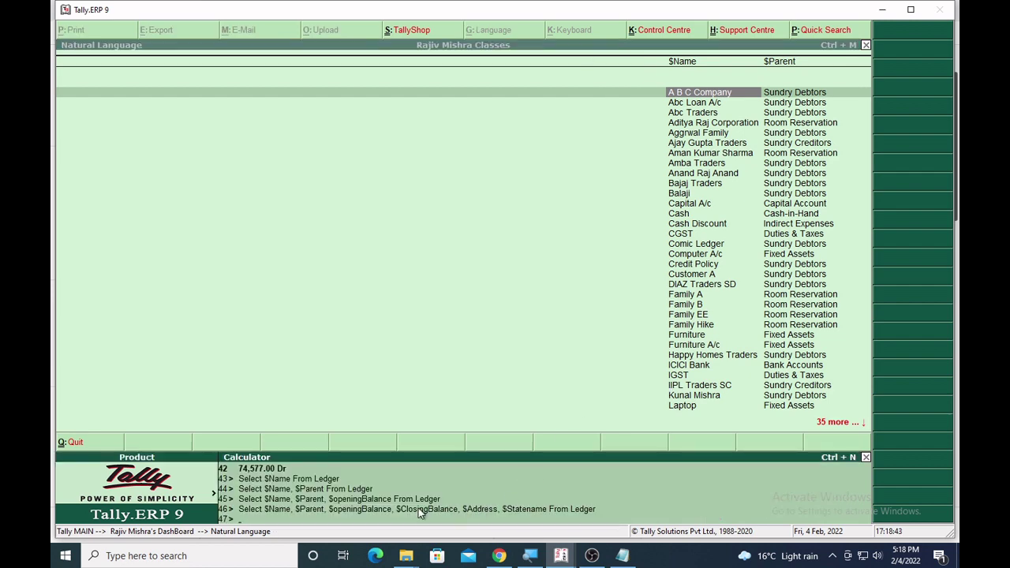
Close the ledger report to return to the company dashboard.
left_click(383, 324)
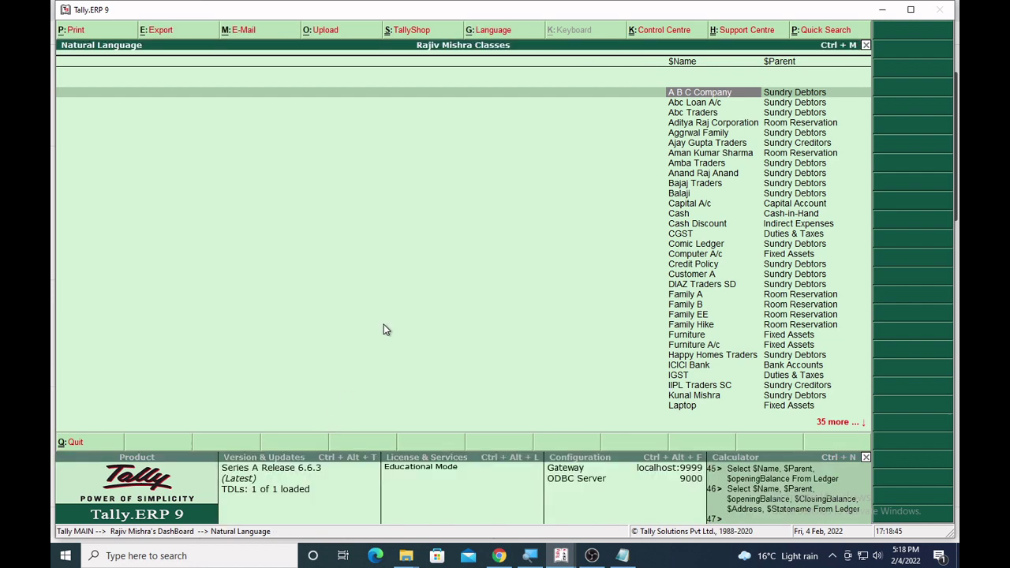
key("Escape")
left_click(383, 330)
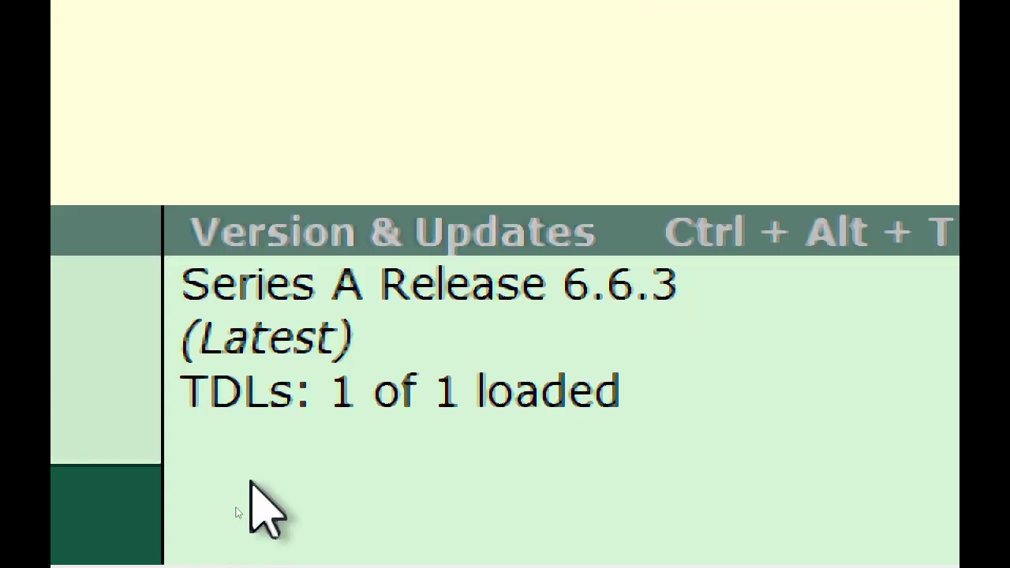
Query 'Closing Balance Mishra Traders', getting 16,920.00 Dr, and recall that query.
key("ctrl+n")
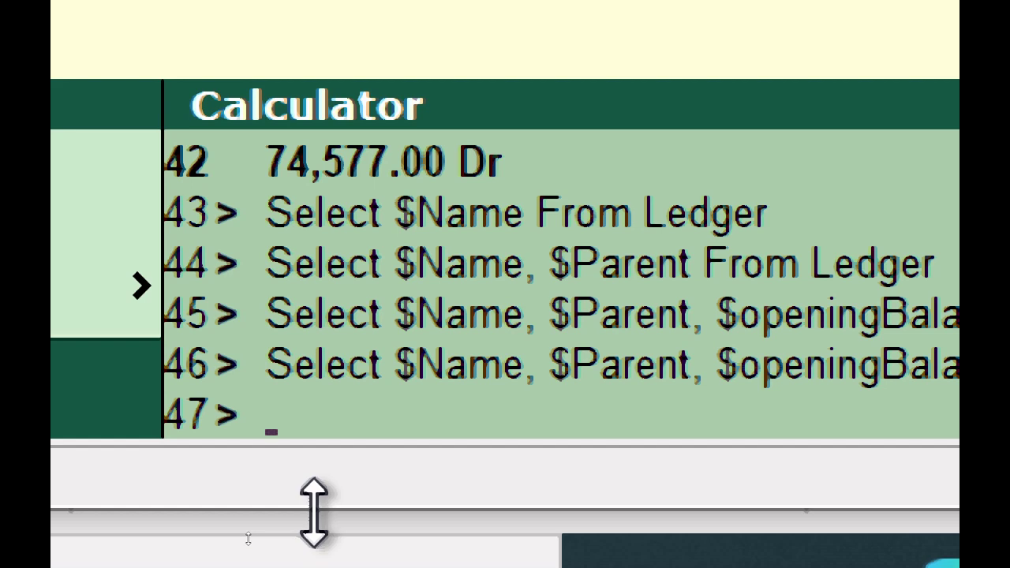
type("Closing")
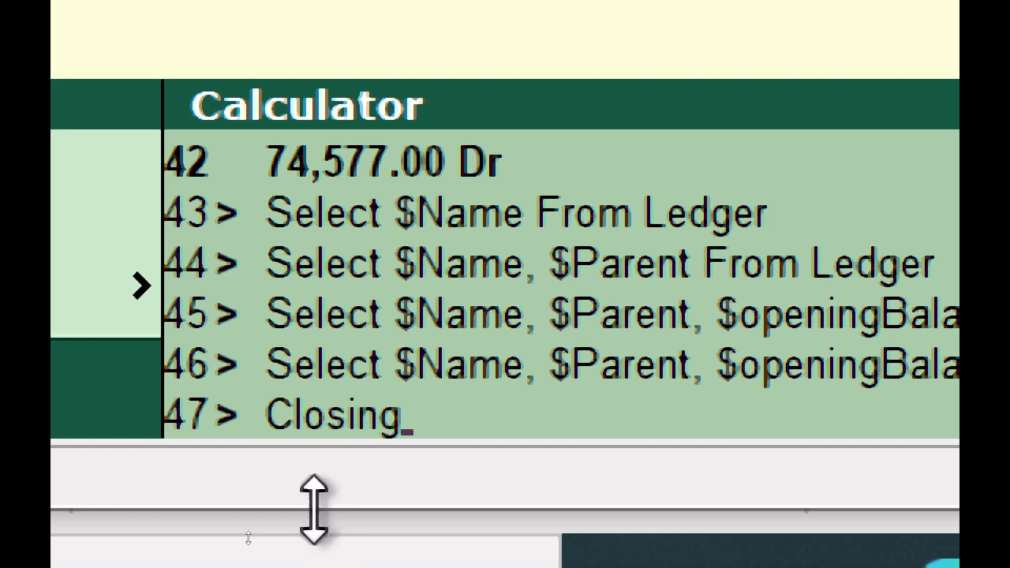
type(" Balance")
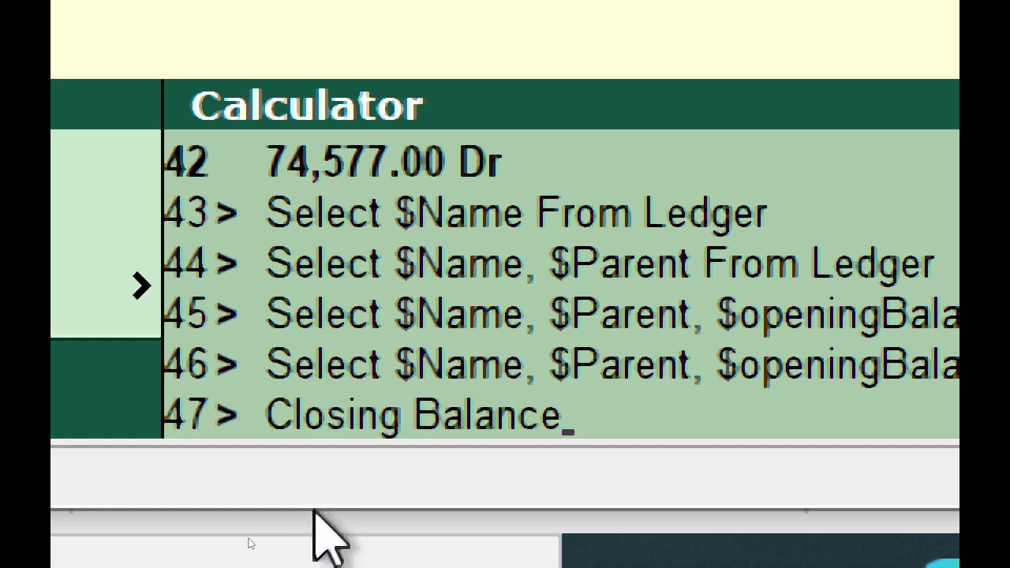
type(" Mish")
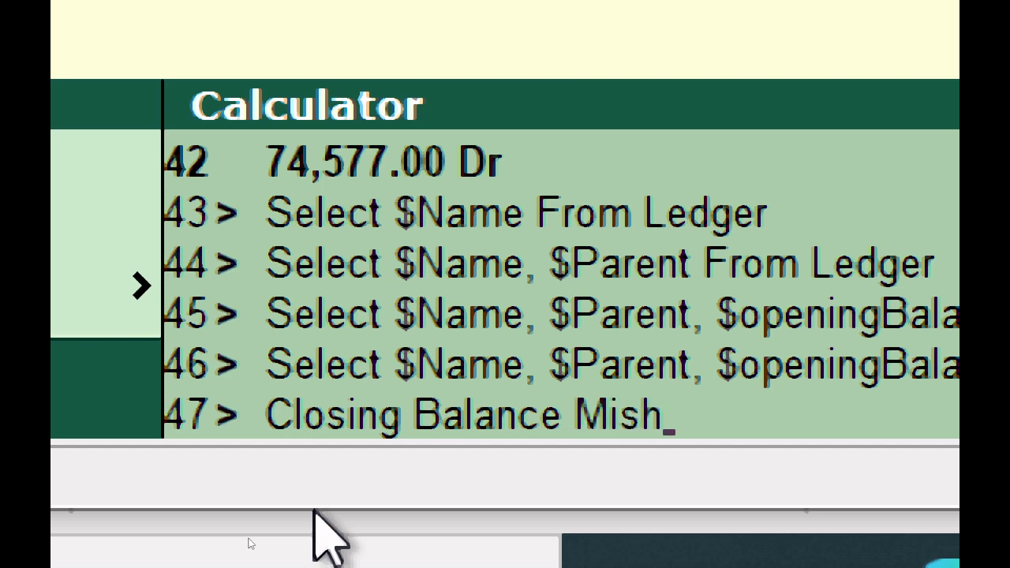
type("ra Tr")
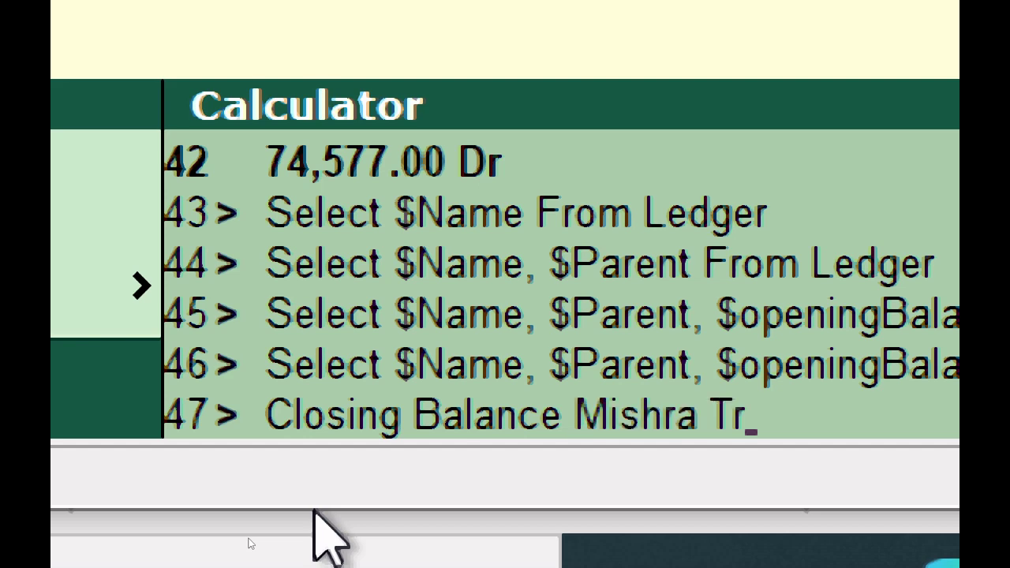
type("aders")
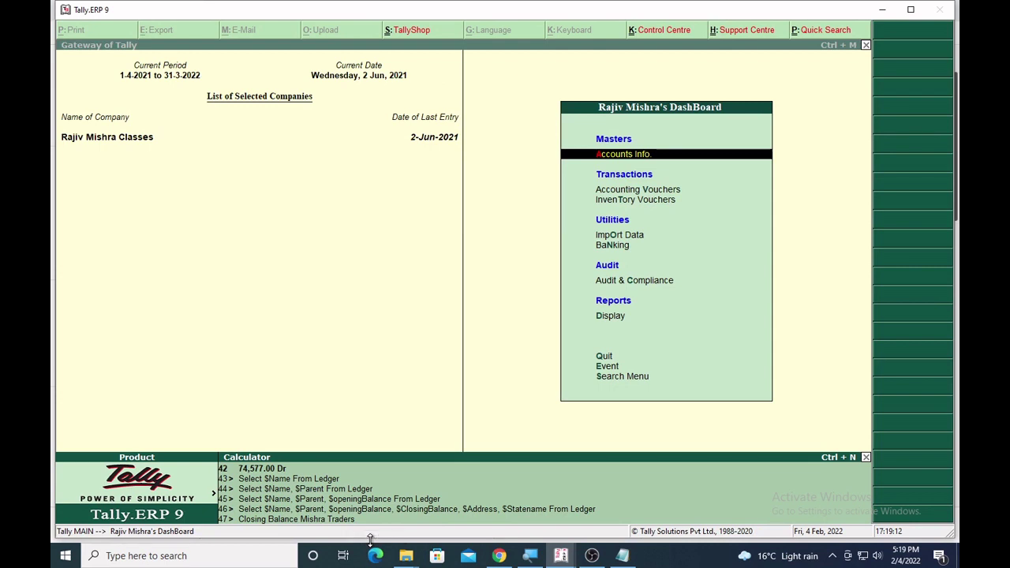
key("Return")
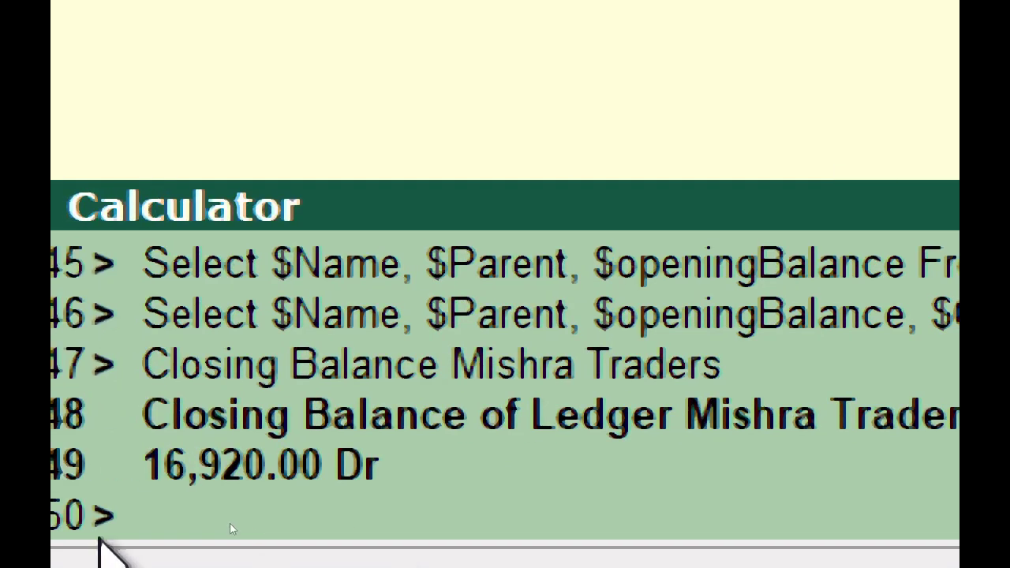
key("Up")
key("Up")
key("Up")
key("Down")
key("Down")
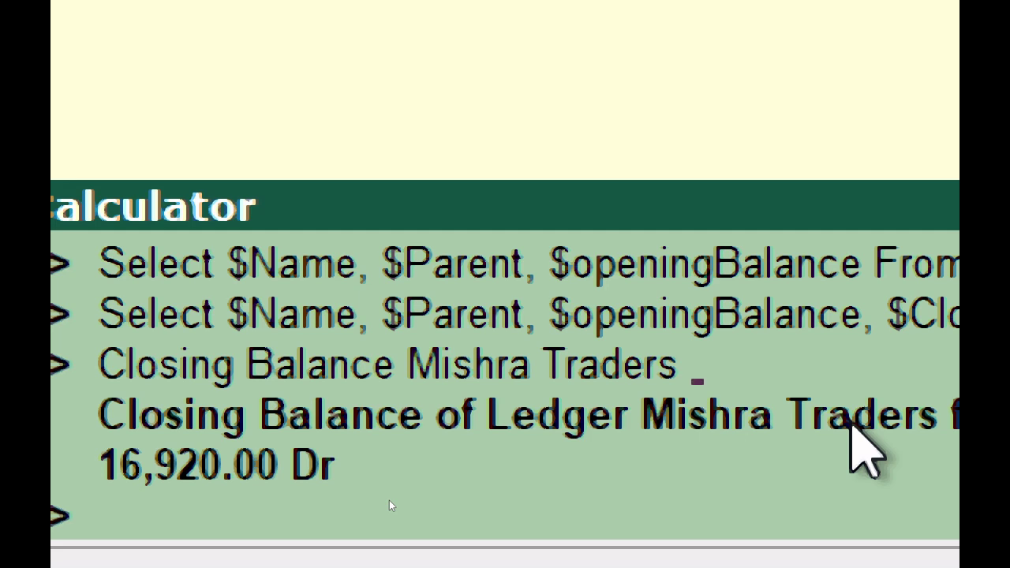
Append 'from 1-4-2021 to 1-5-2021' to the Mishra Traders query, getting 15,000.00 Dr.
type("from")
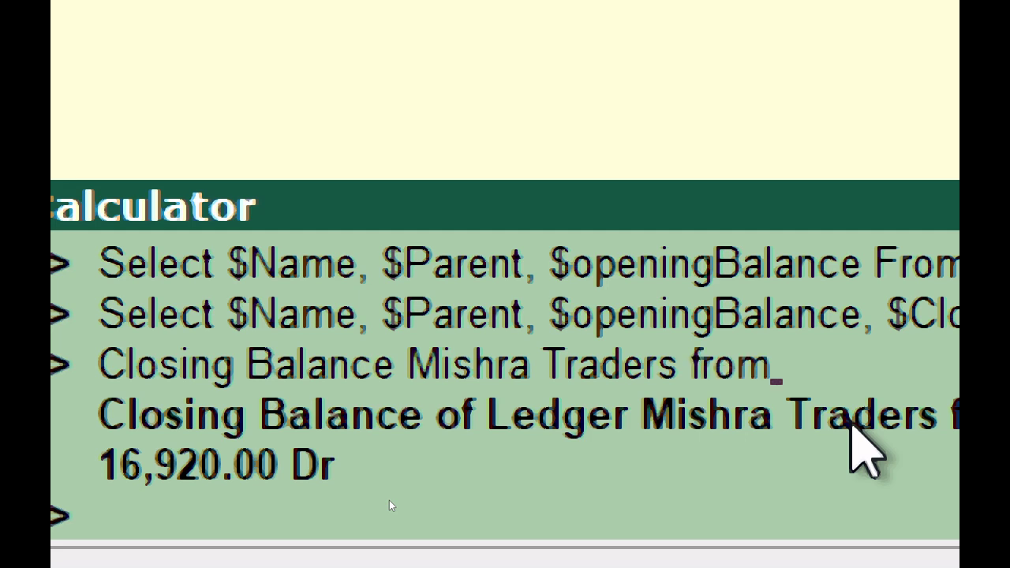
type(" 1-4-")
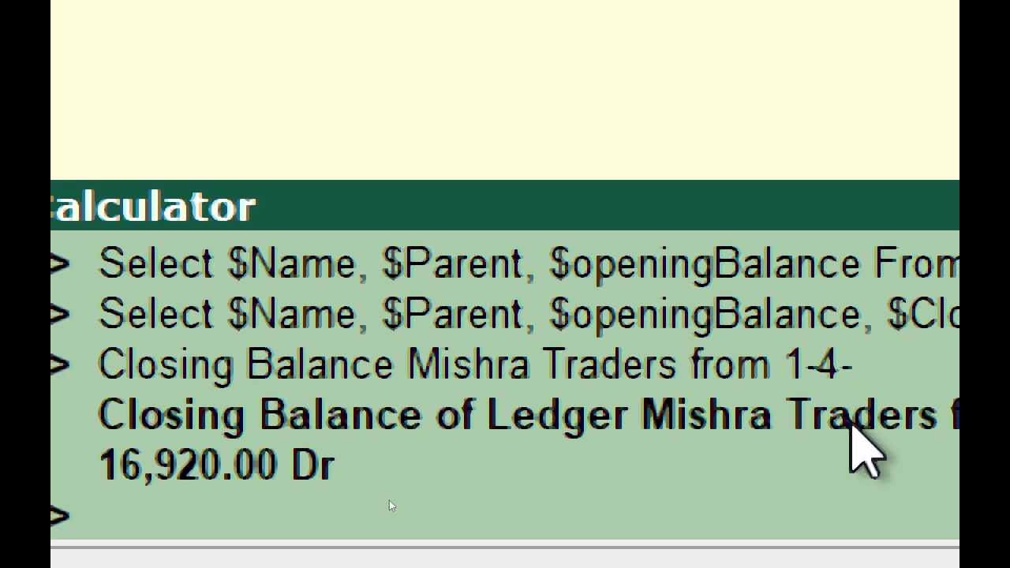
type("2021")
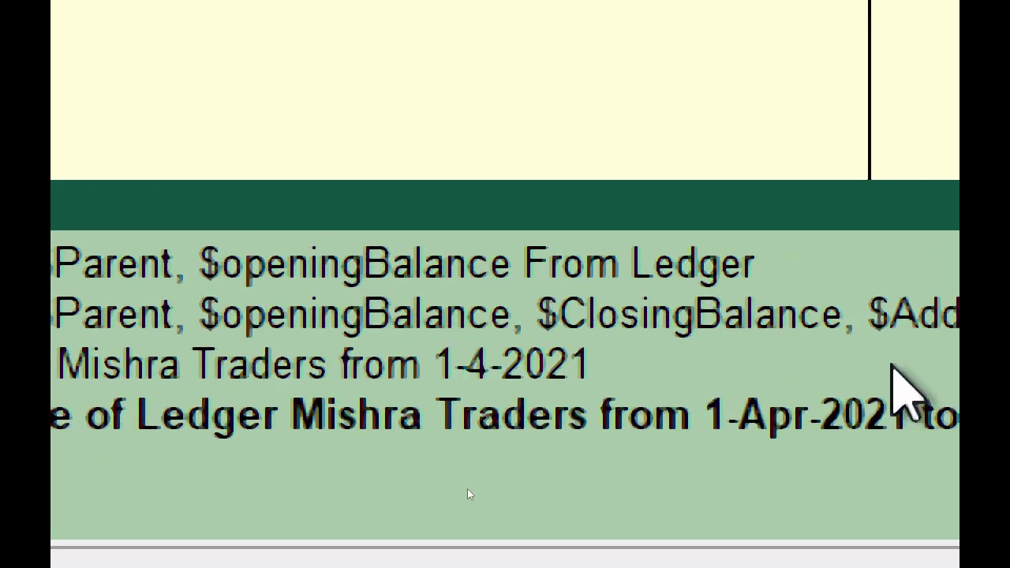
type(" to")
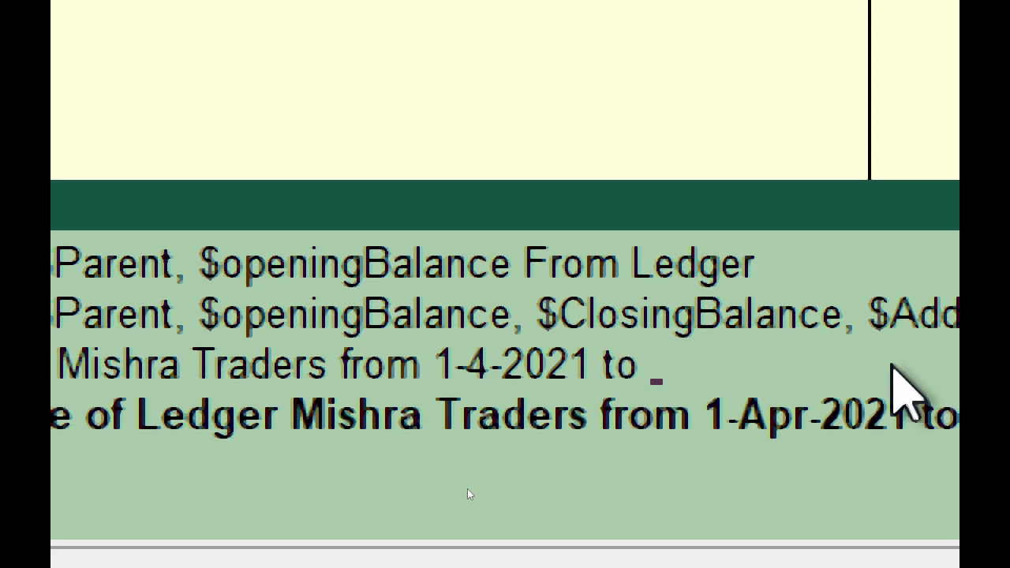
type(" 1-5-20")
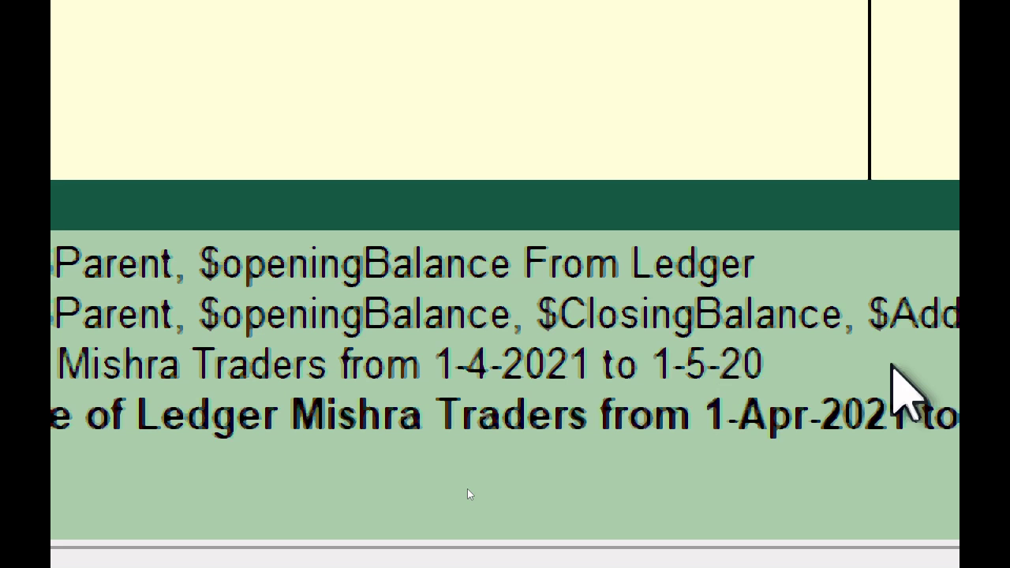
type("21")
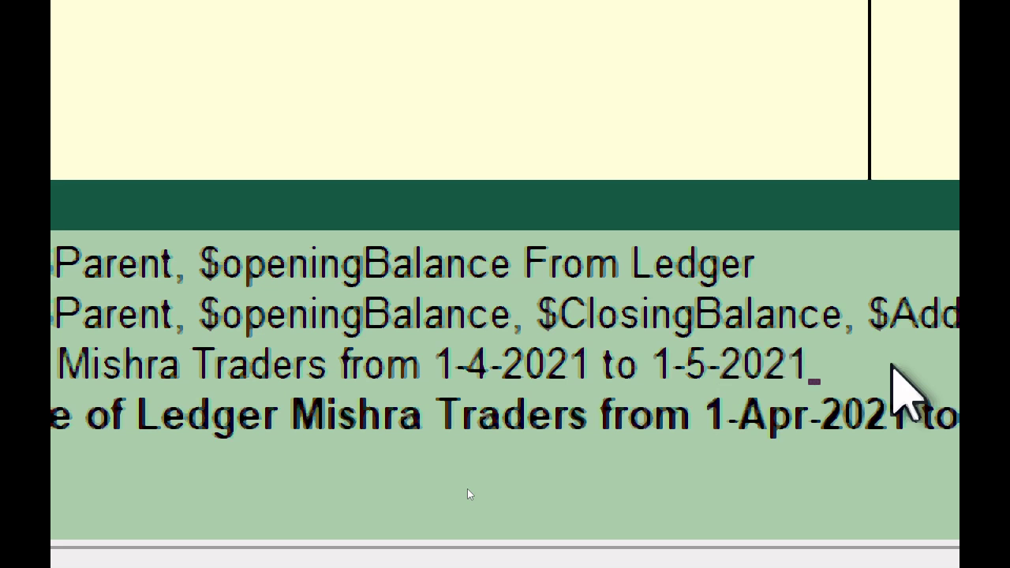
key("Return")
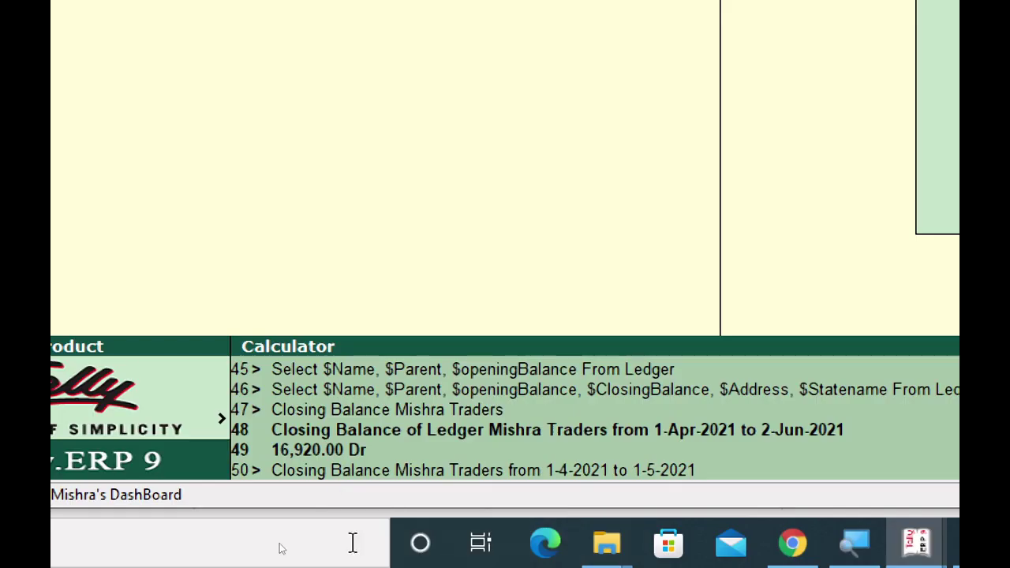
key("Return")
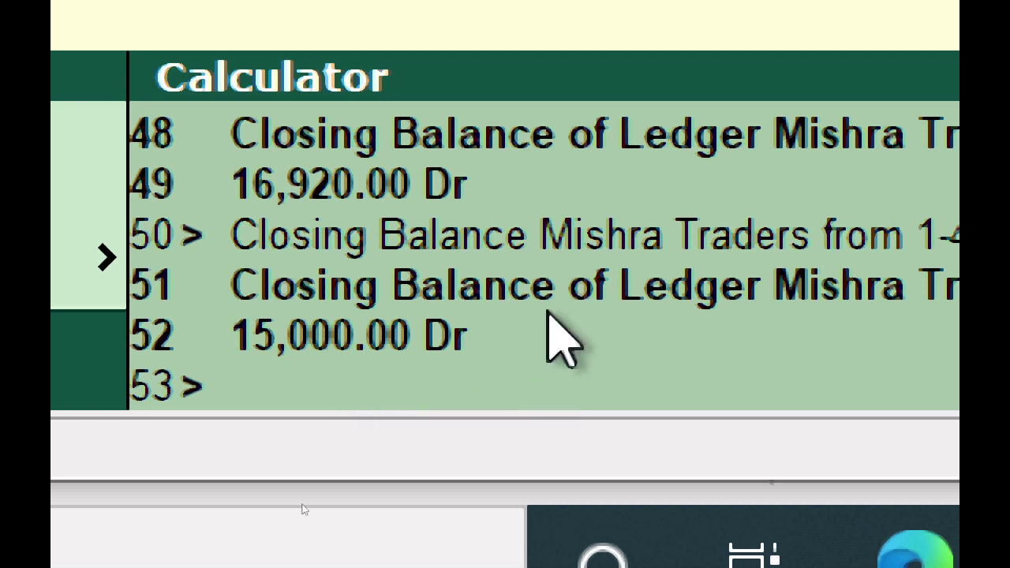
Query 'Closing Value Rice' (33,866.82 Cr), then edit it to 'Closing Value A medicine'.
type("Clo")
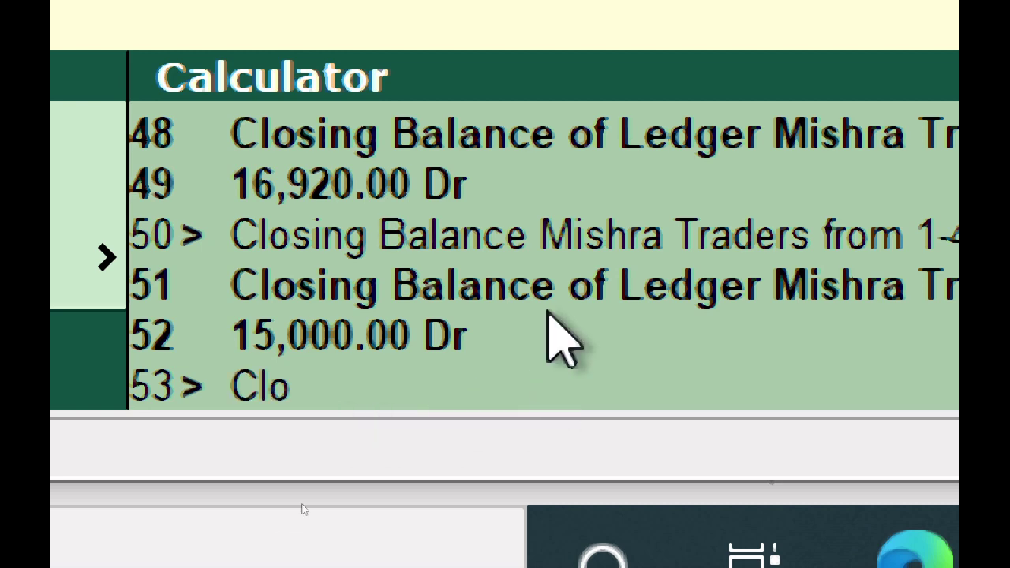
type("sing Va")
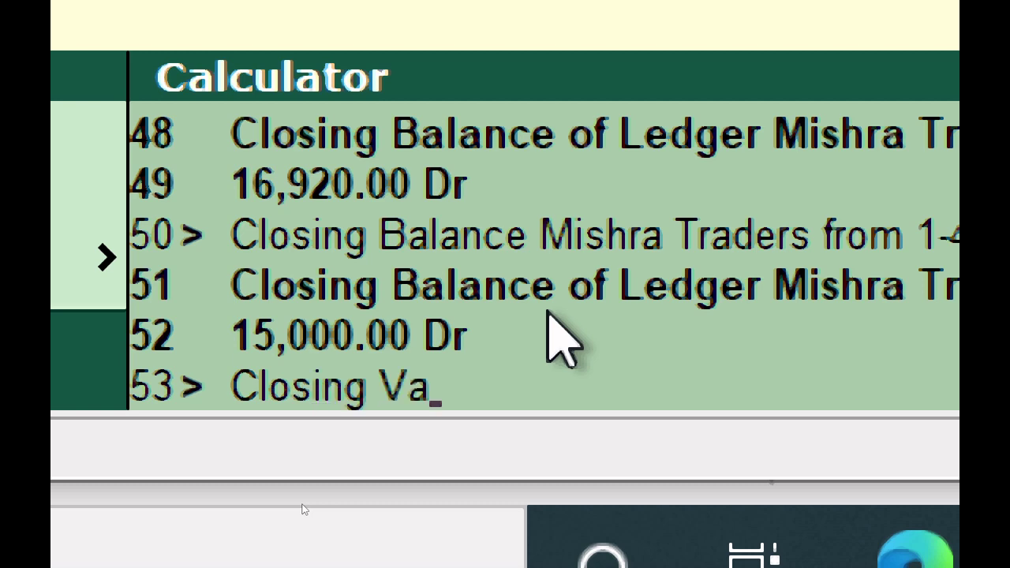
type("lue Rice")
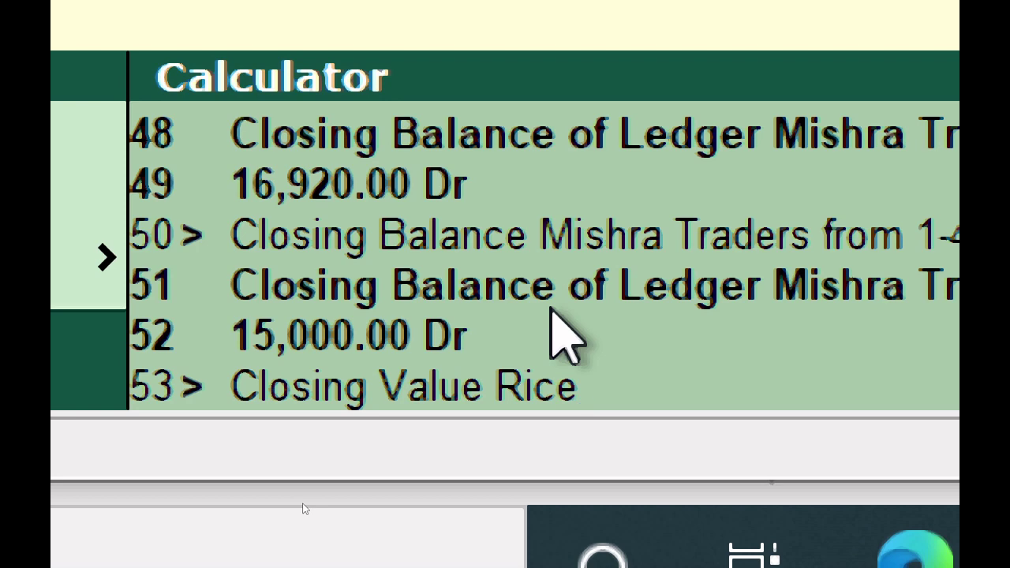
key("Return")
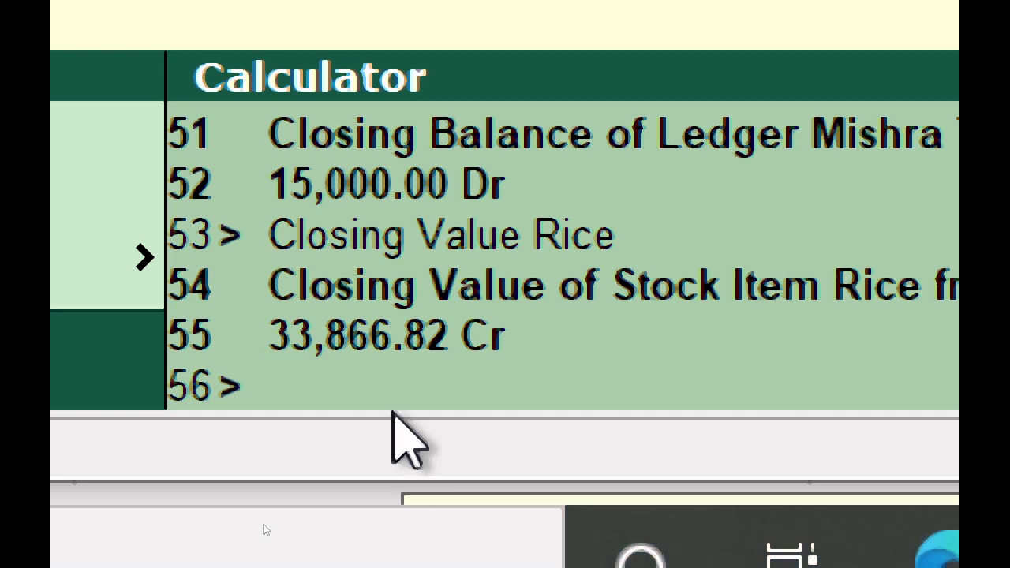
key("End")
key("BackSpace")
key("BackSpace")
key("BackSpace")
key("BackSpace")
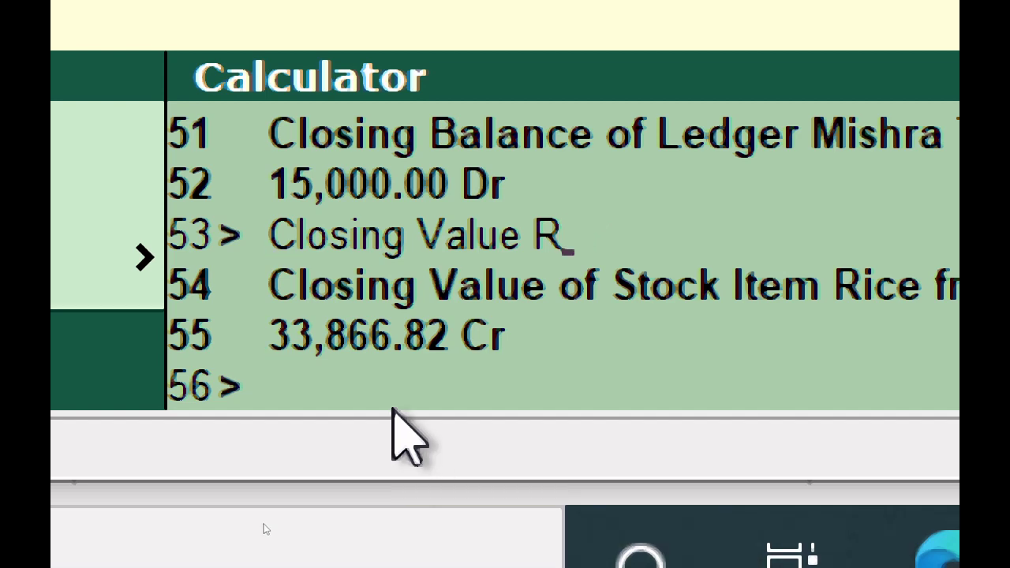
type("Ame")
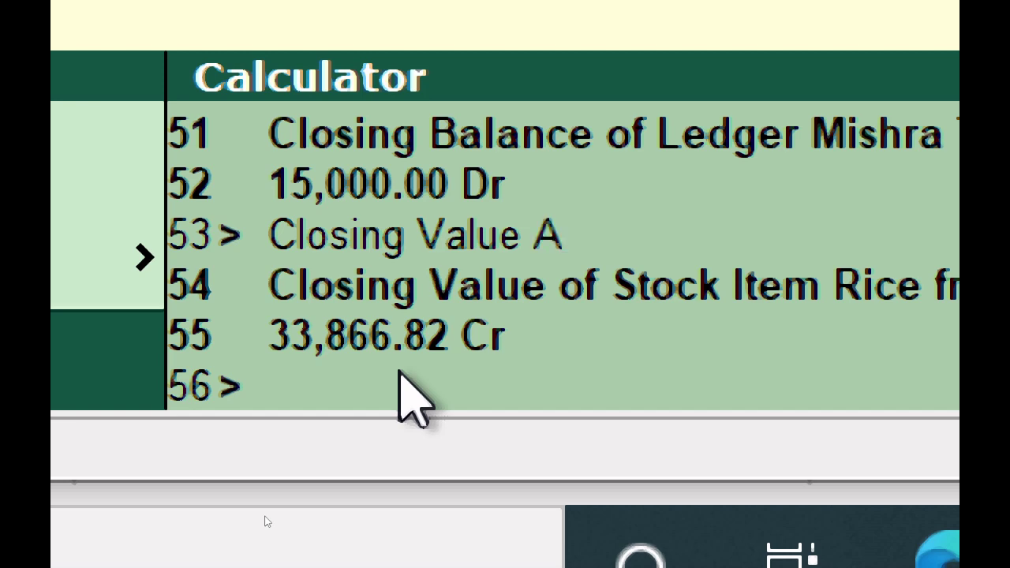
key("BackSpace")
key("BackSpace")
type("medicine")
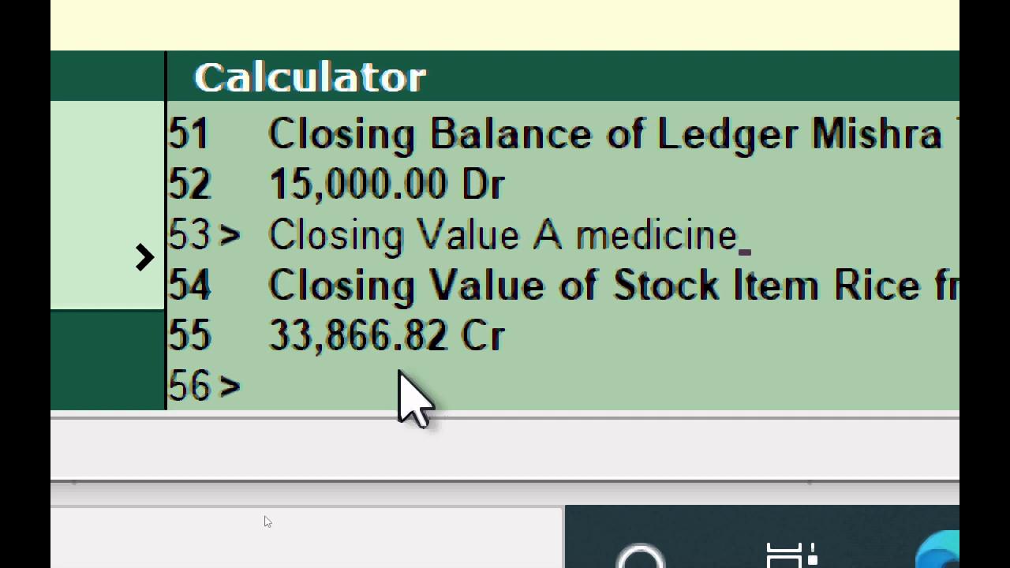
key("Return")
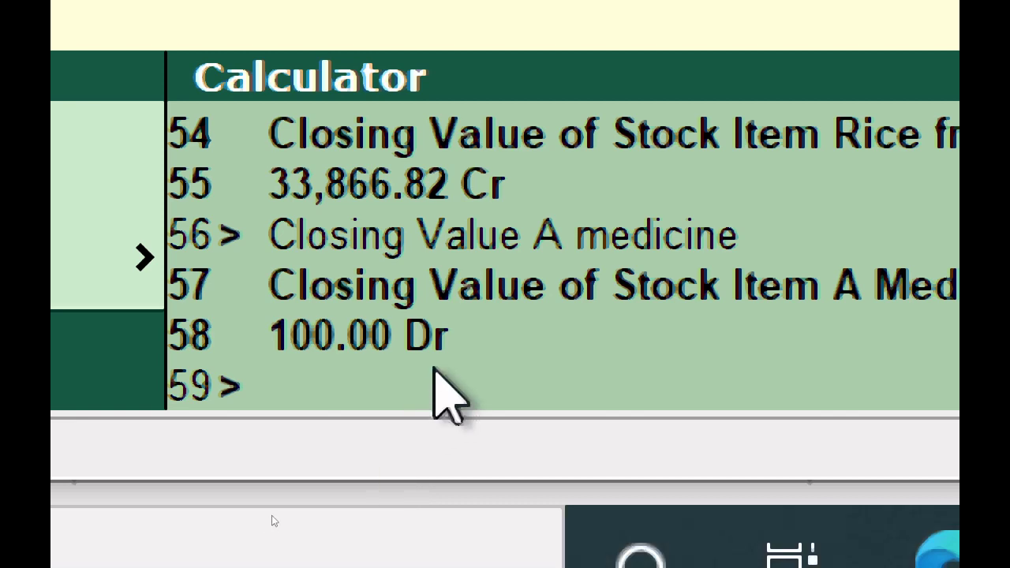
Submit 'Ckosing Balance Sundry Debtors', which the calculator rejects as not understood.
type("Cko")
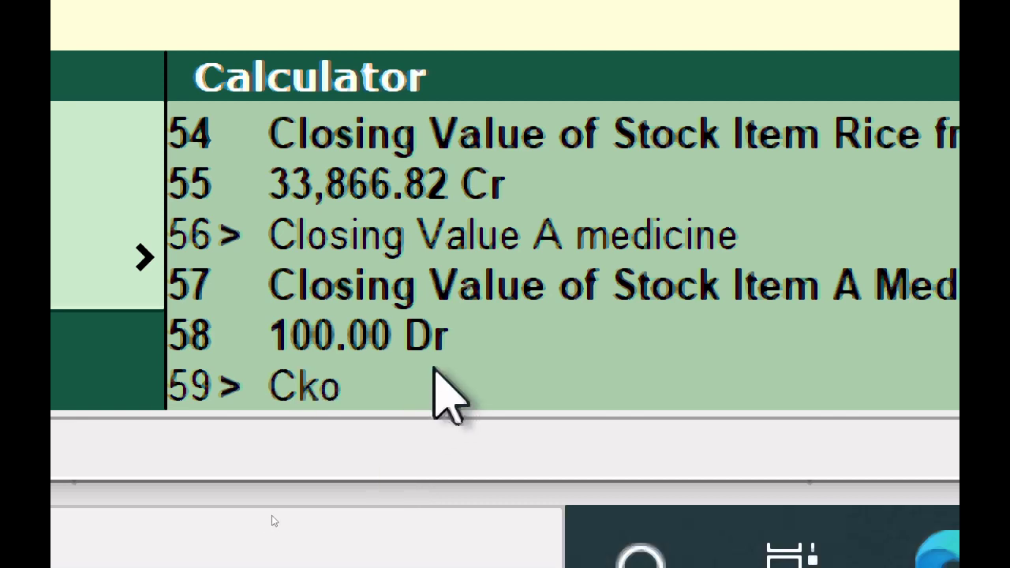
type("sing ")
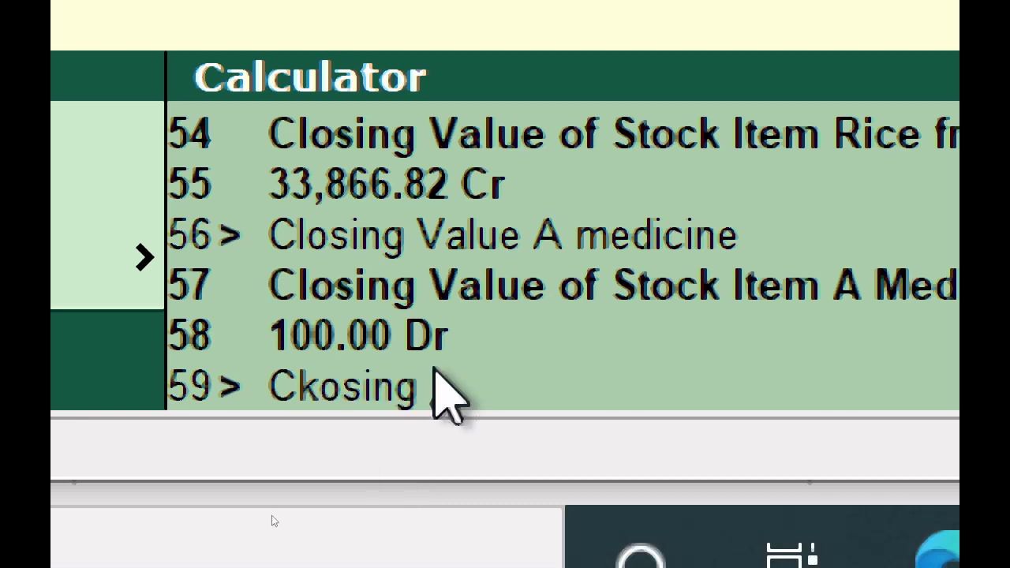
type("V")
key("BackSpace")
type("Ba")
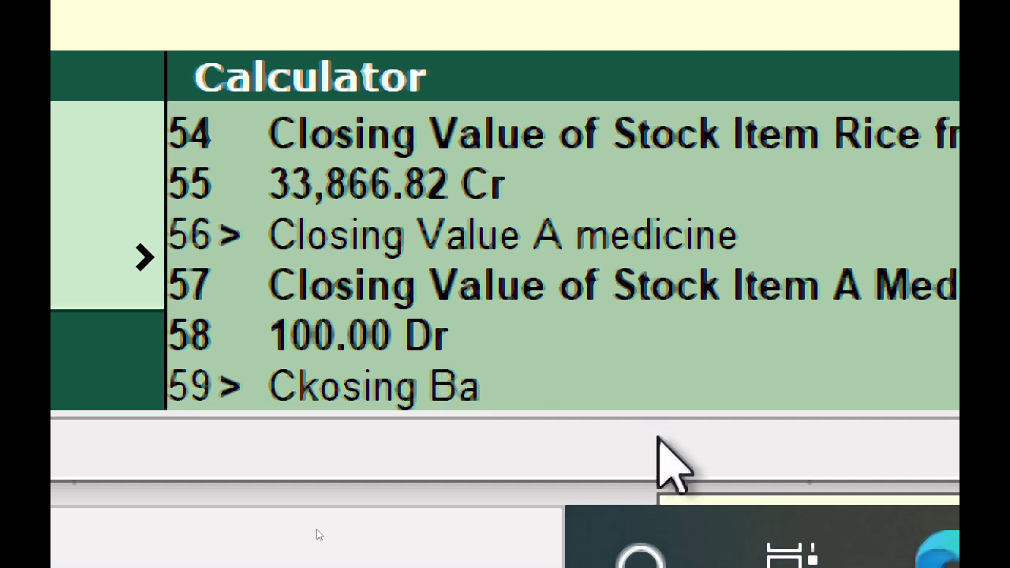
type("lance")
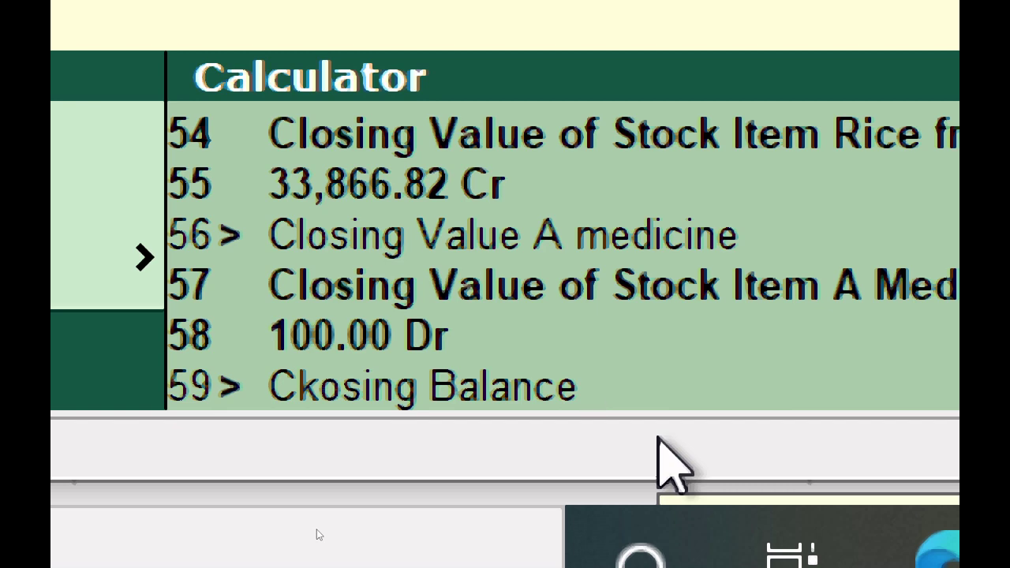
type("Sund")
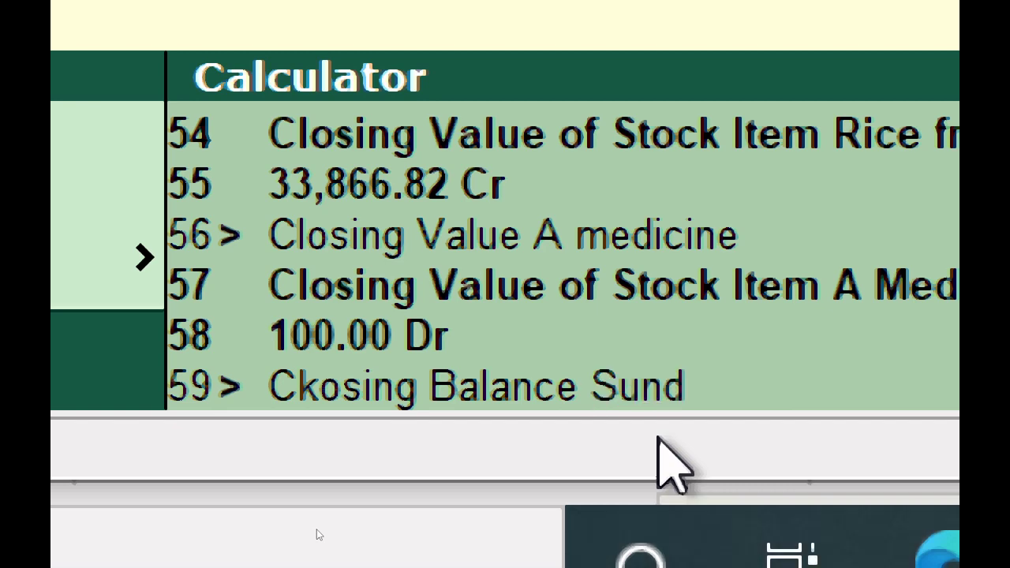
type("ry Debtor")
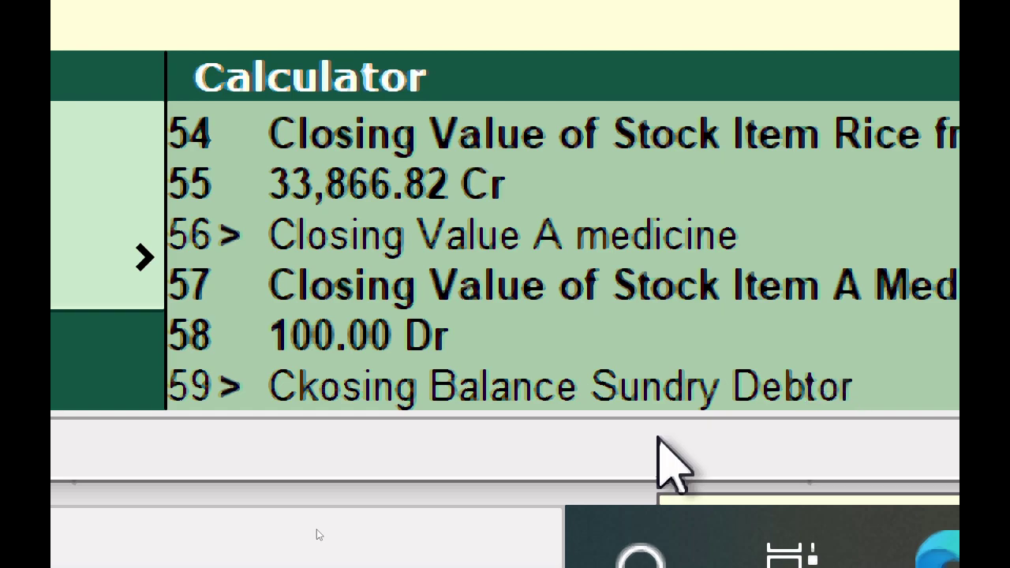
type("s")
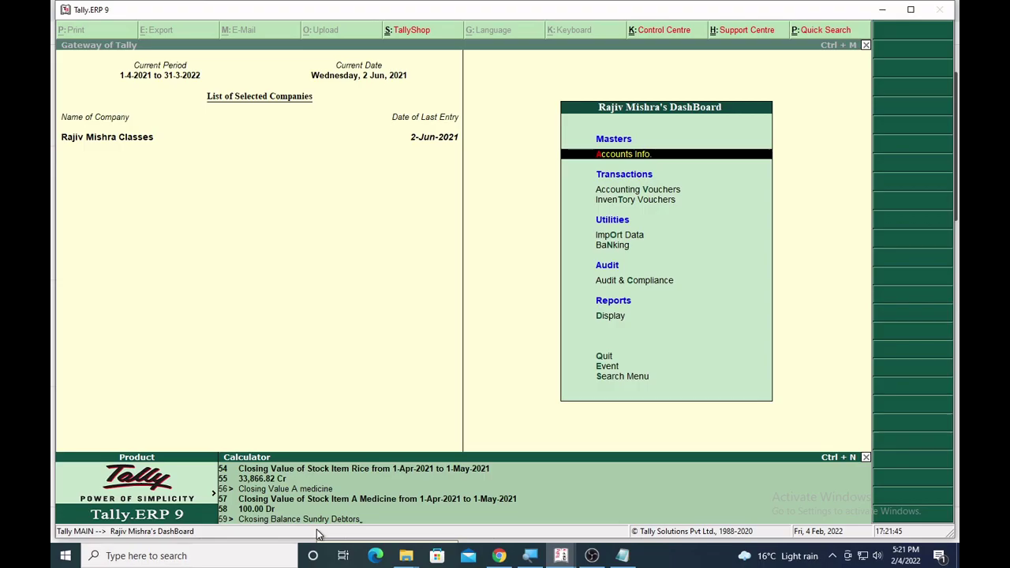
key("Return")
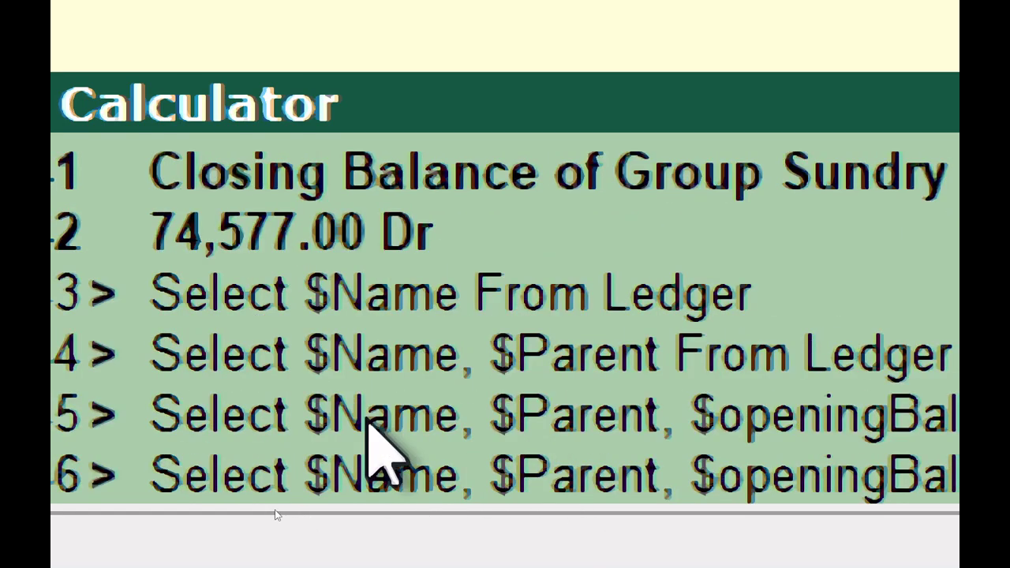
Step through the calculator history back to the empty prompt.
key("Down")
key("Down")
key("Down")
key("Down")
key("Down")
key("Down")
key("Down")
key("Down")
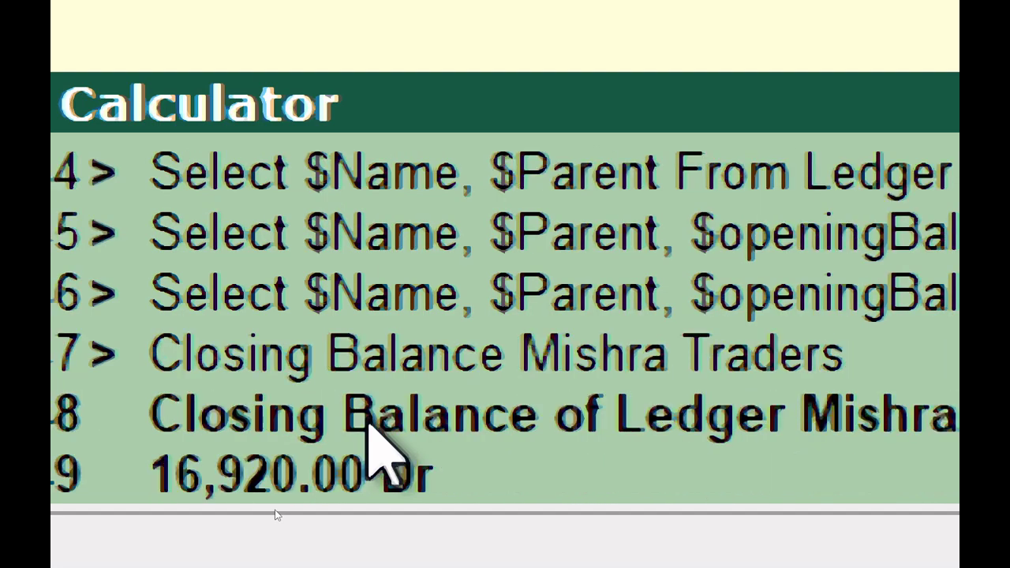
key("Down")
key("Down")
key("Down")
key("Down")
key("Down")
key("Down")
key("Down")
key("Down")
key("Down")
key("Down")
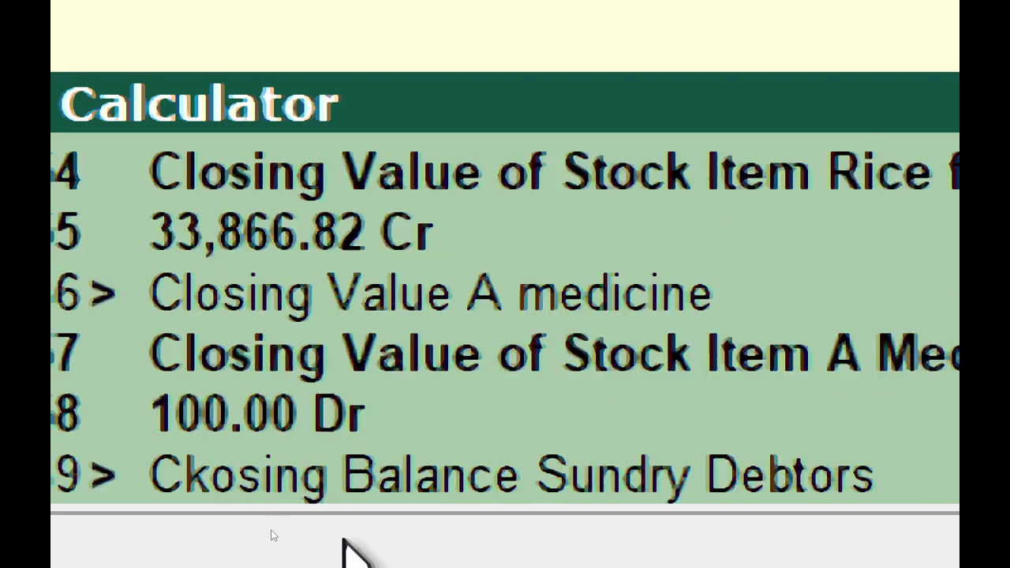
key("Down")
key("Down")
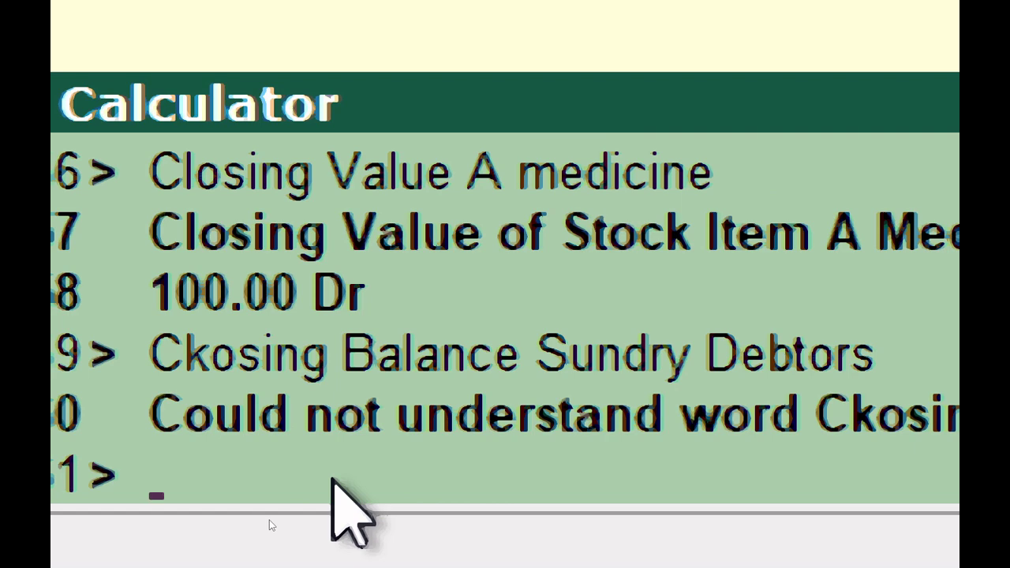
Evaluate capital, sales, purchase (24,372.00 Dr) and outstanding (54,009.00 Dr) balances.
type("capi")
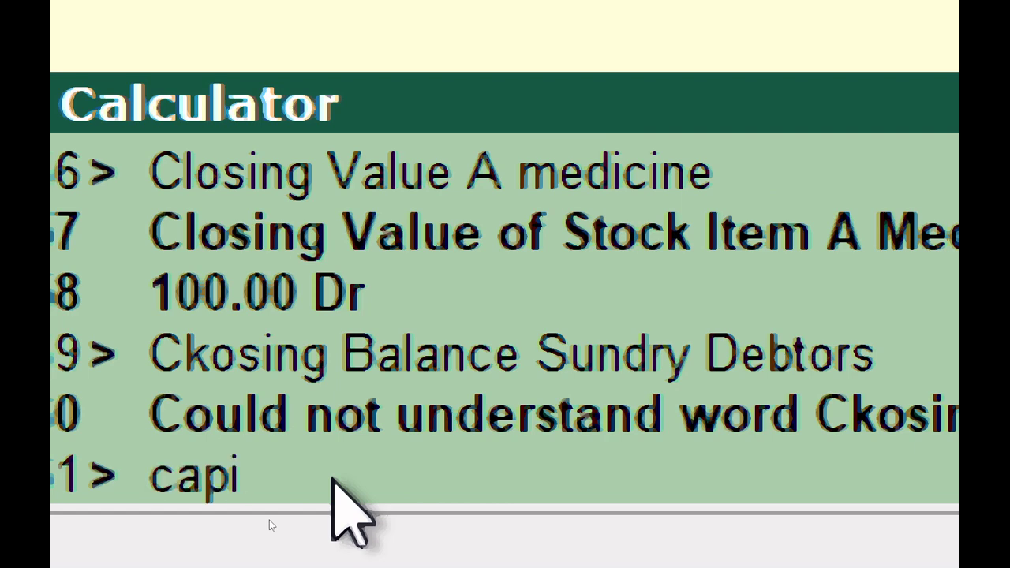
type("tal")
key("Return")
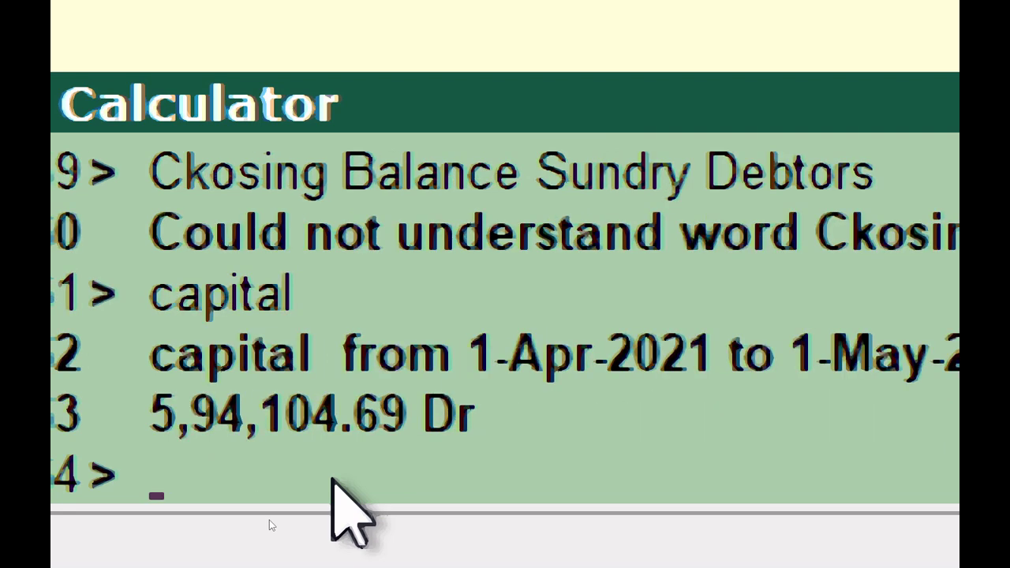
type("sales")
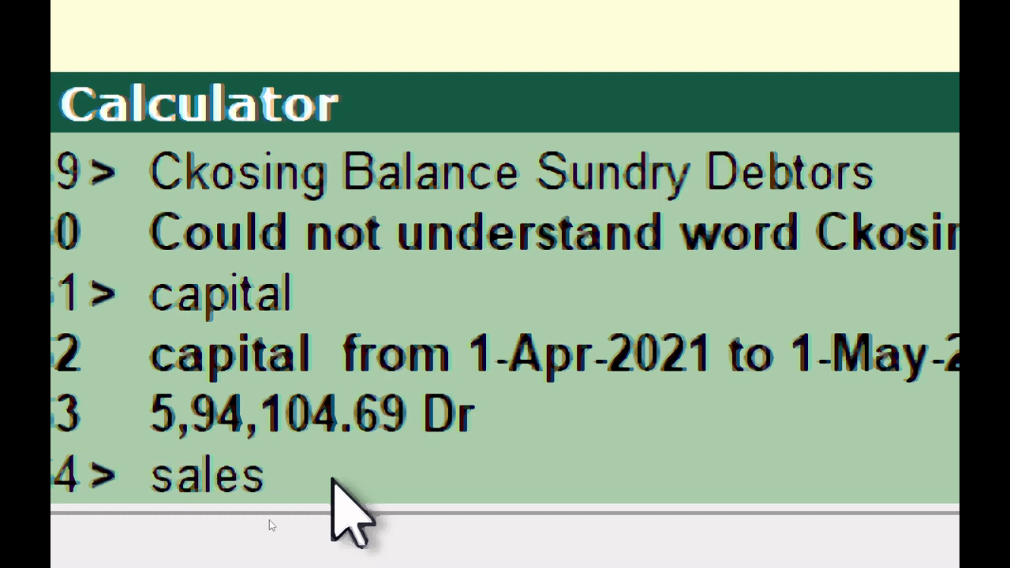
key("Return")
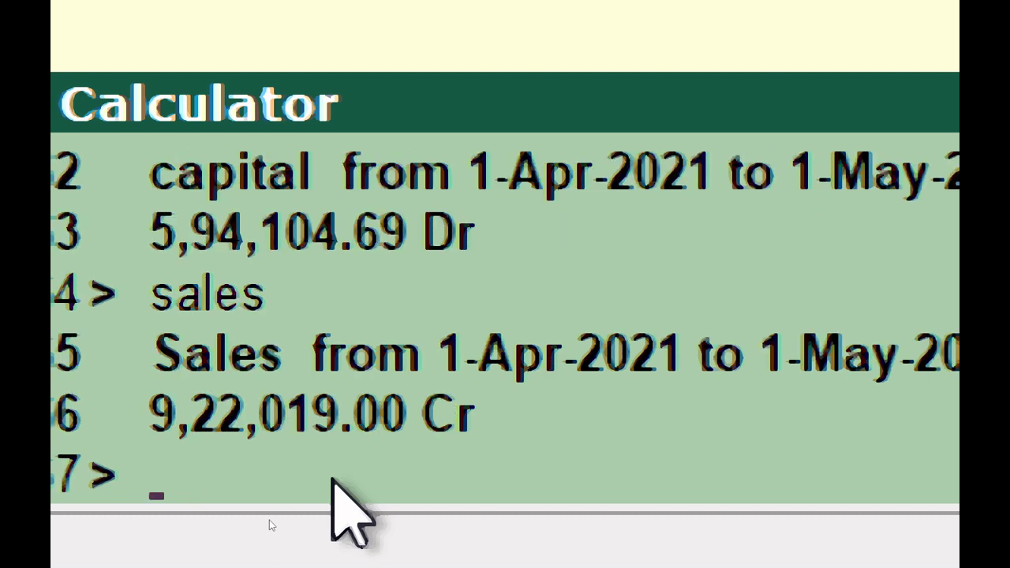
type("purchase")
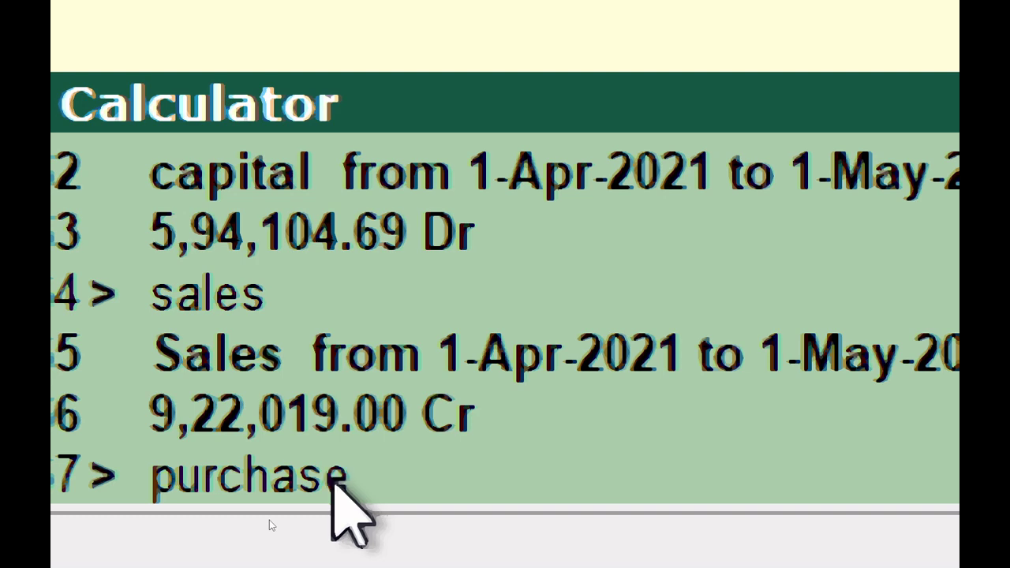
key("Return")
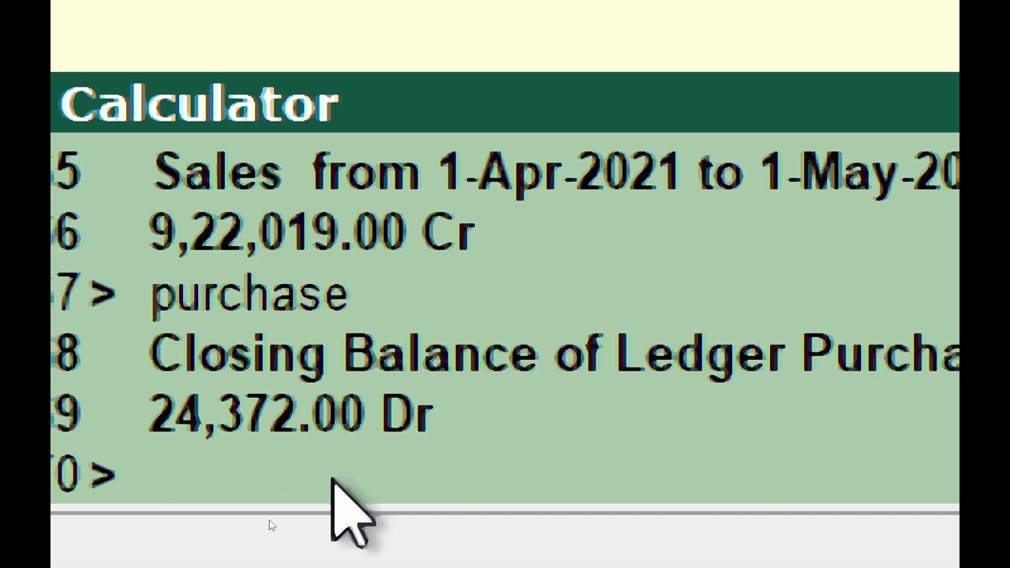
type("o")
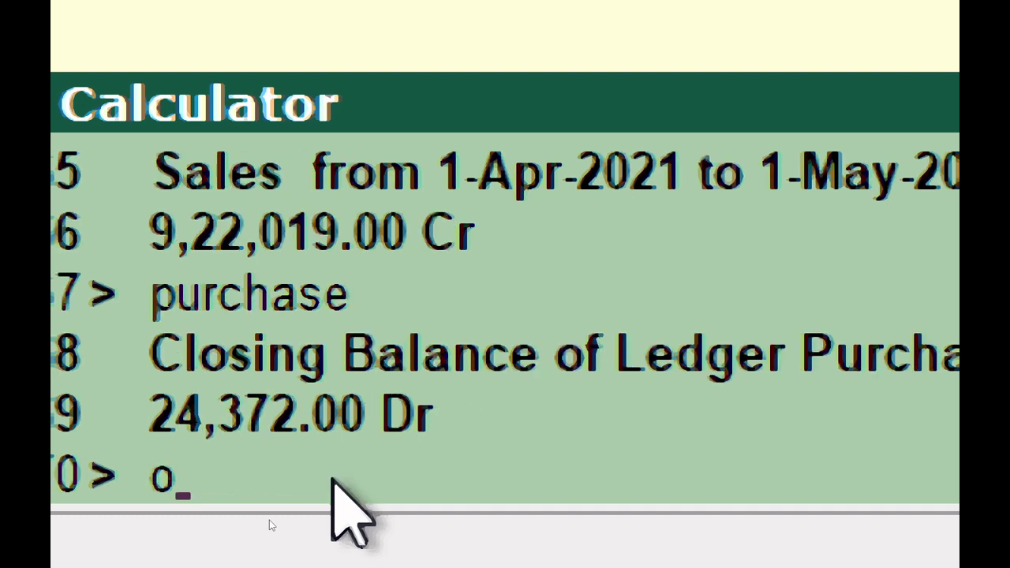
type("utstanding")
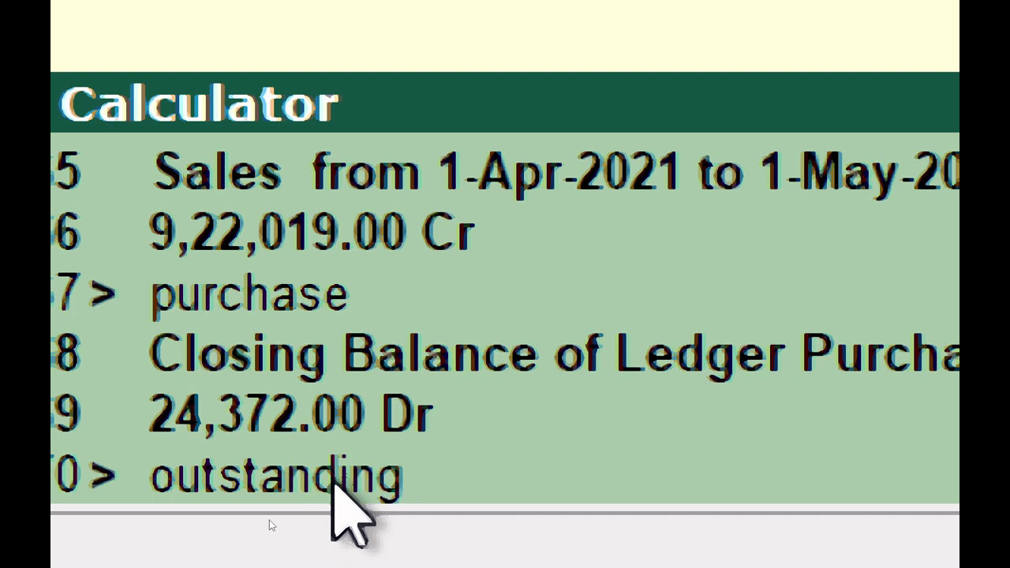
key("Return")
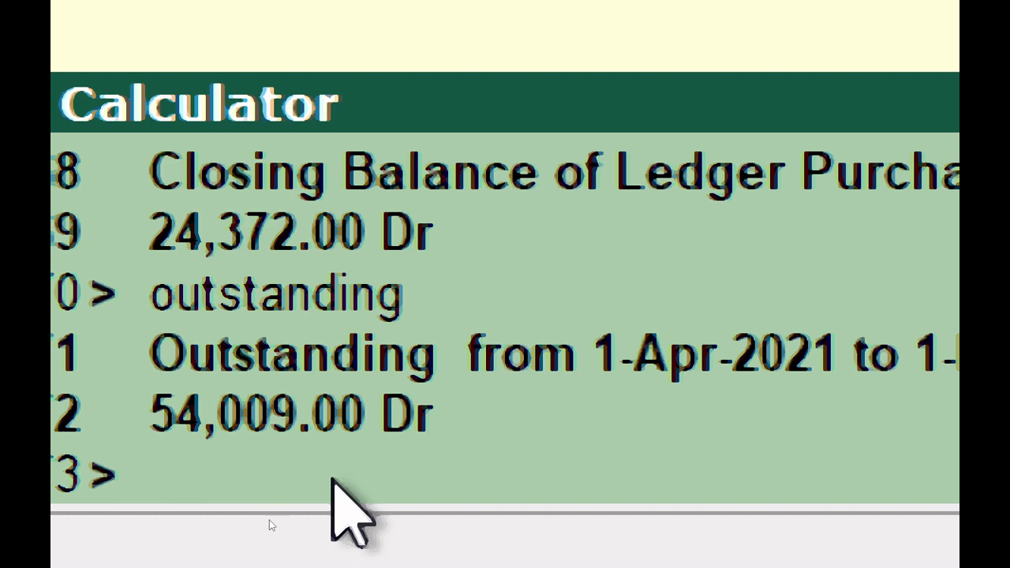
Query the calculator for Cash (23,777.00 Cr) and the Balance Sheet total (7,44,284.69), then begin a Profit query.
type("cash")
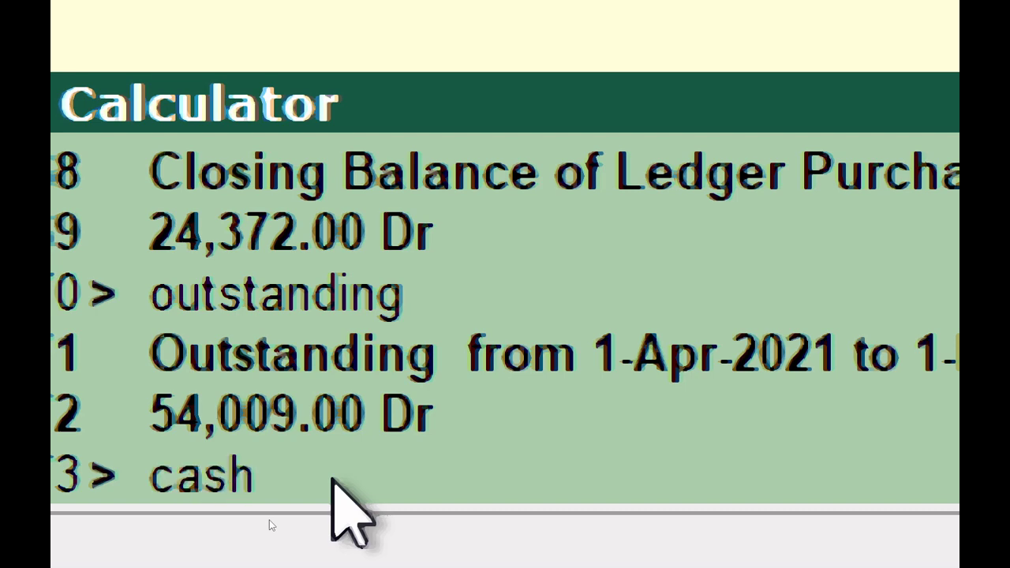
key("Return")
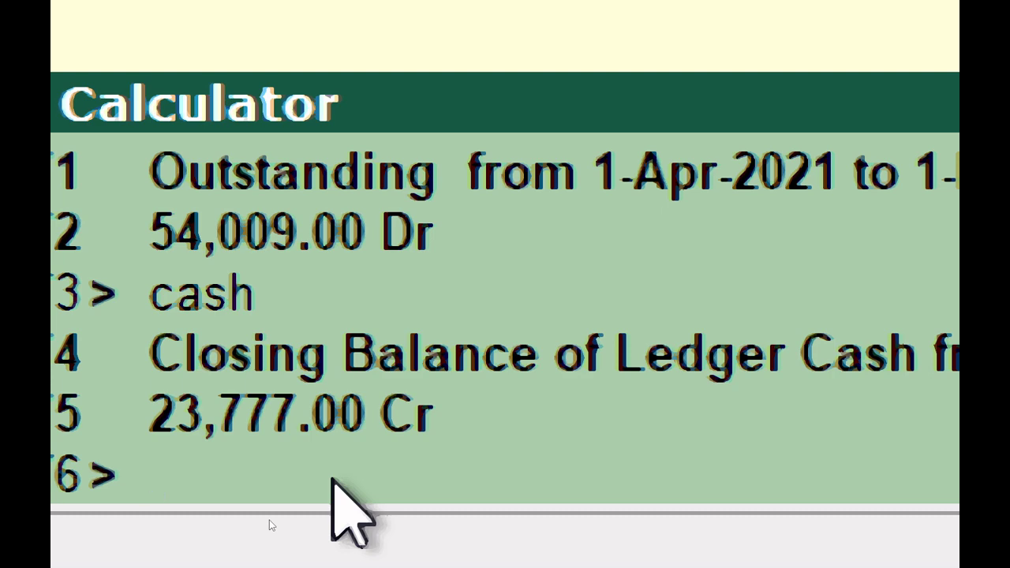
type("balan")
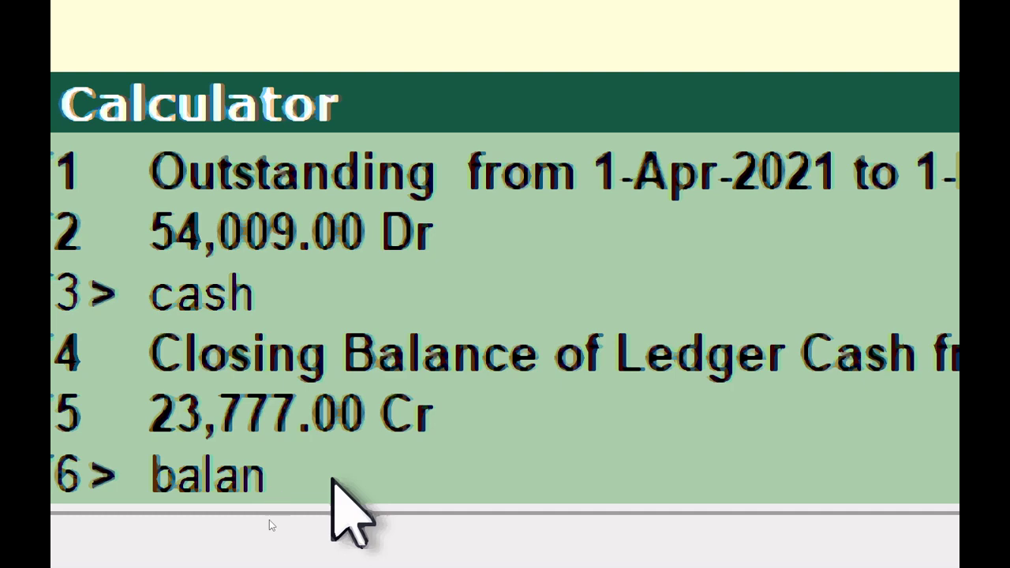
type("ce")
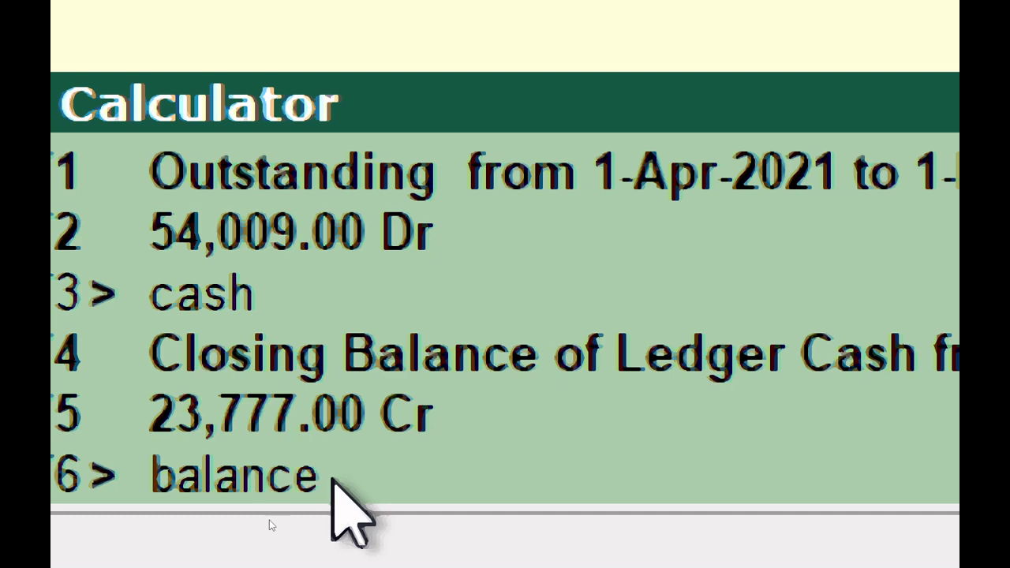
type(" sheet")
key("Return")
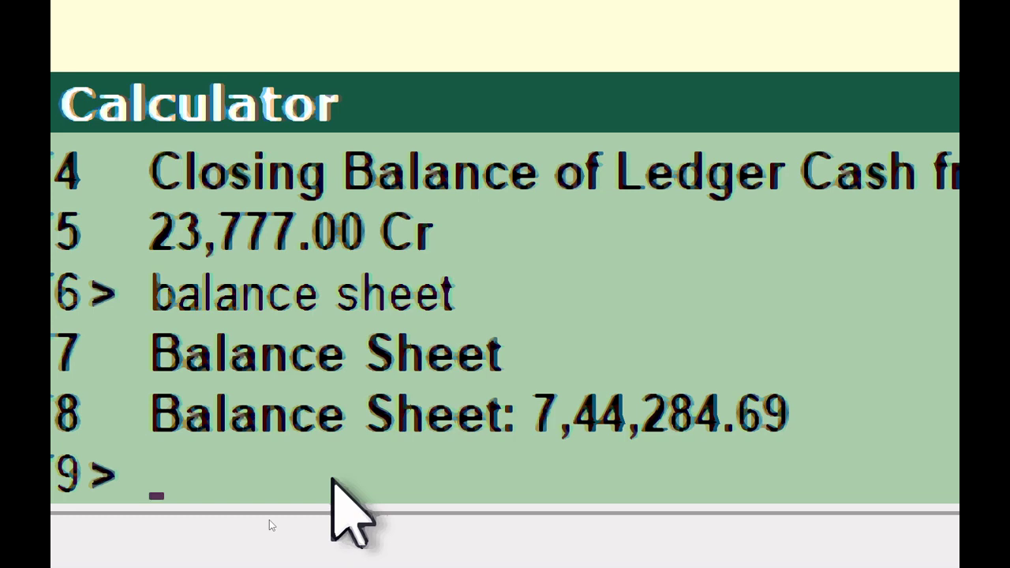
type("Profit")
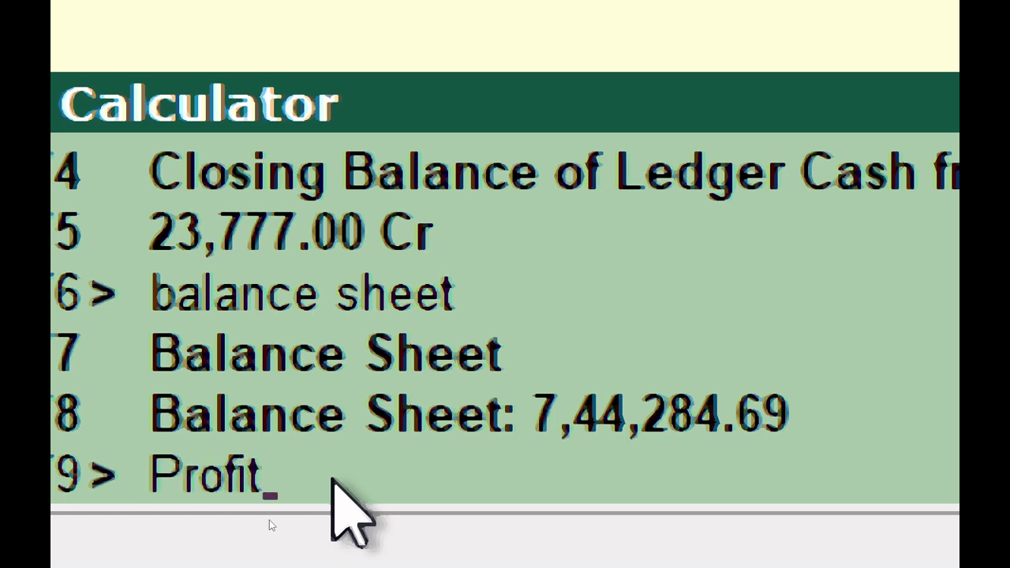
Get Profit of 5,79,104.69 Cr for 1-Apr-2021 to 1-May-2021, then leave the calculator and request quitting Tally.
key("Return")
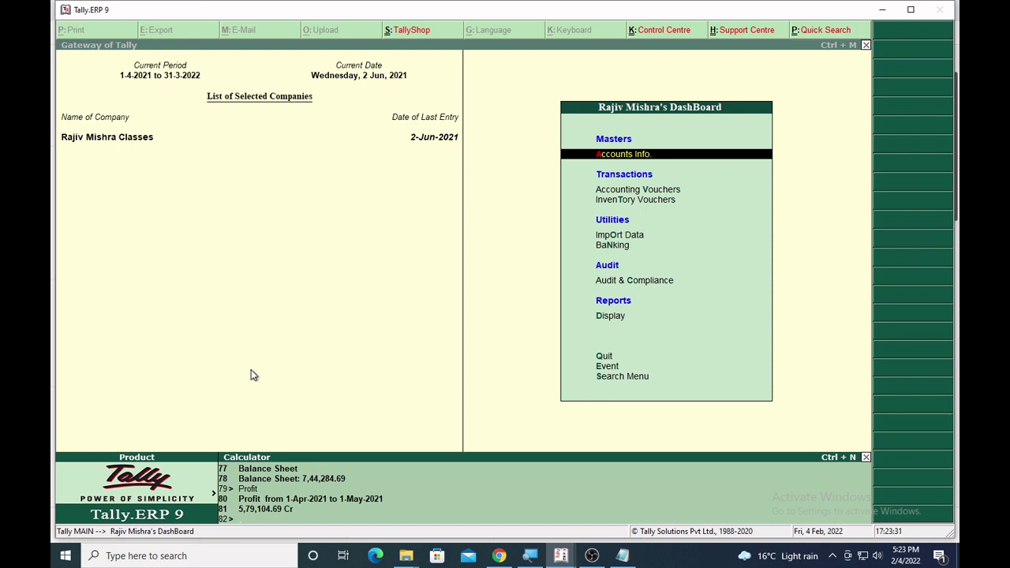
key("ctrl+m")
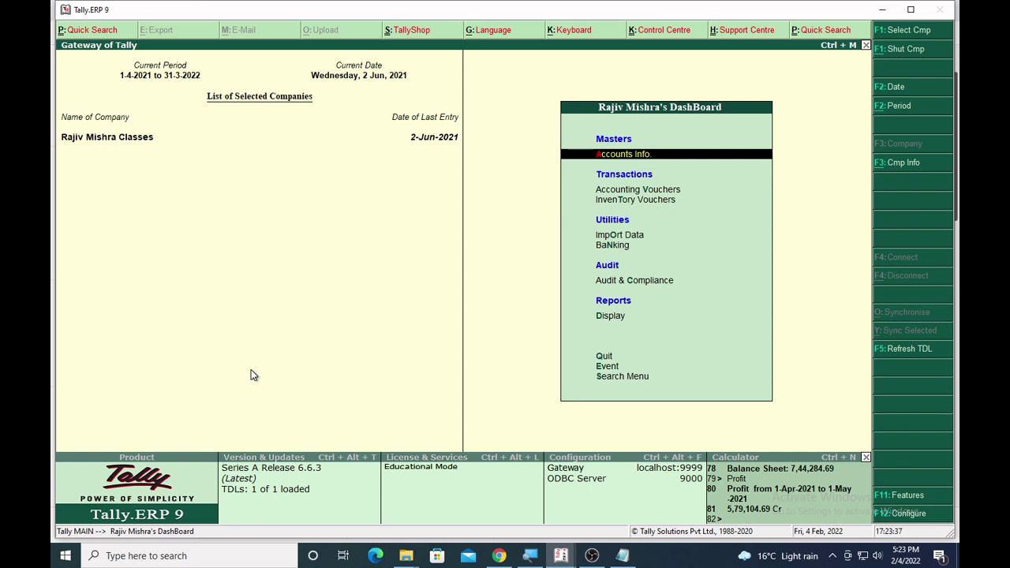
key("Escape")
key("n")
key("Escape")
Confirm quitting Tally, then search Windows for 'tally' and launch Tally.ERP 9 again.
key("y")
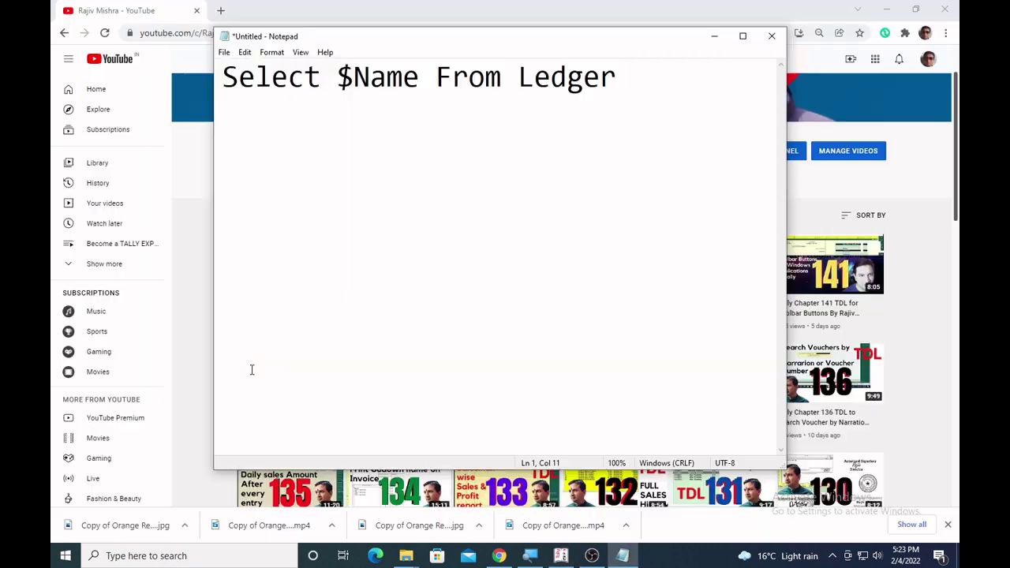
key("super")
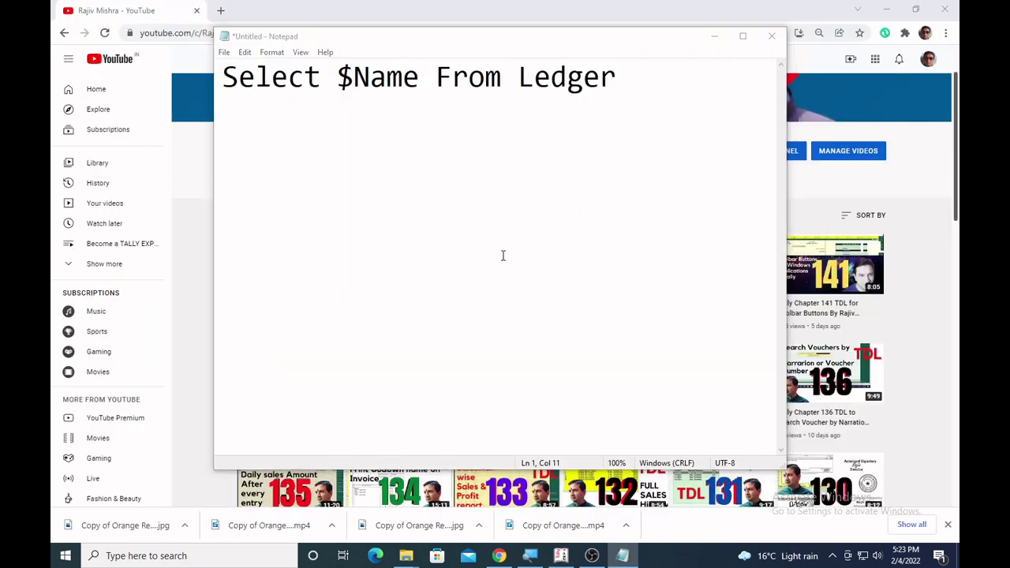
type("tally")
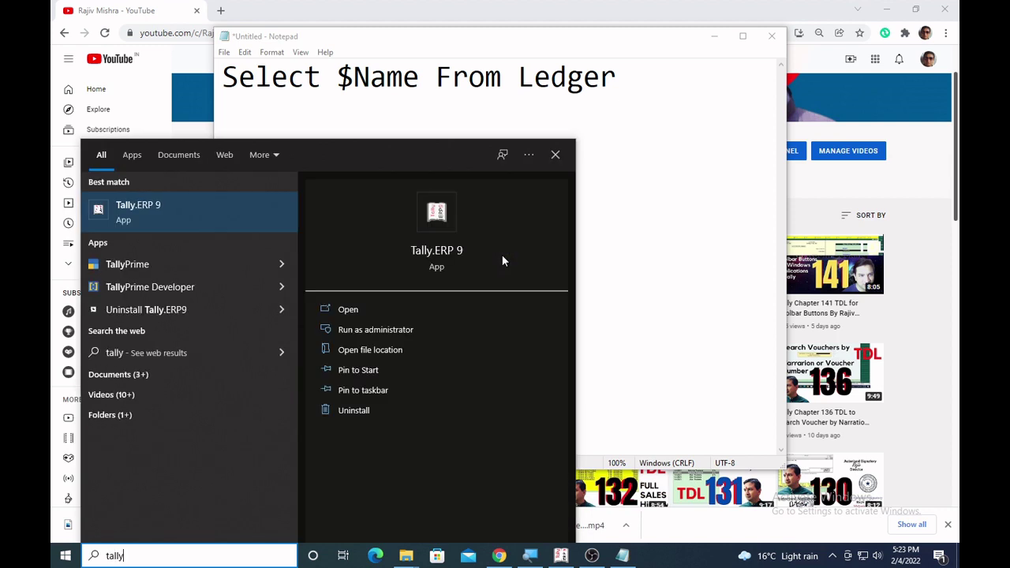
key("Return")
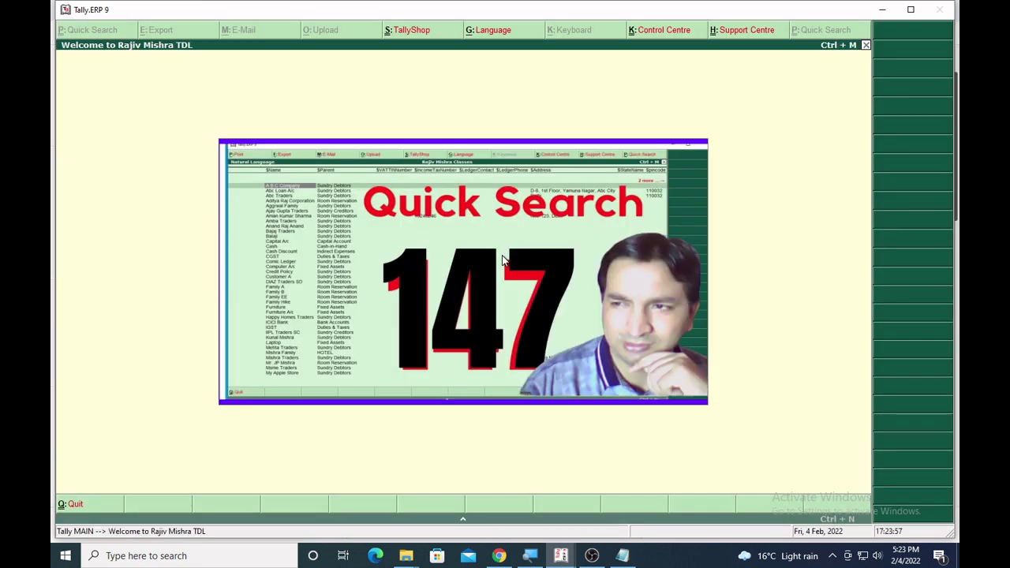
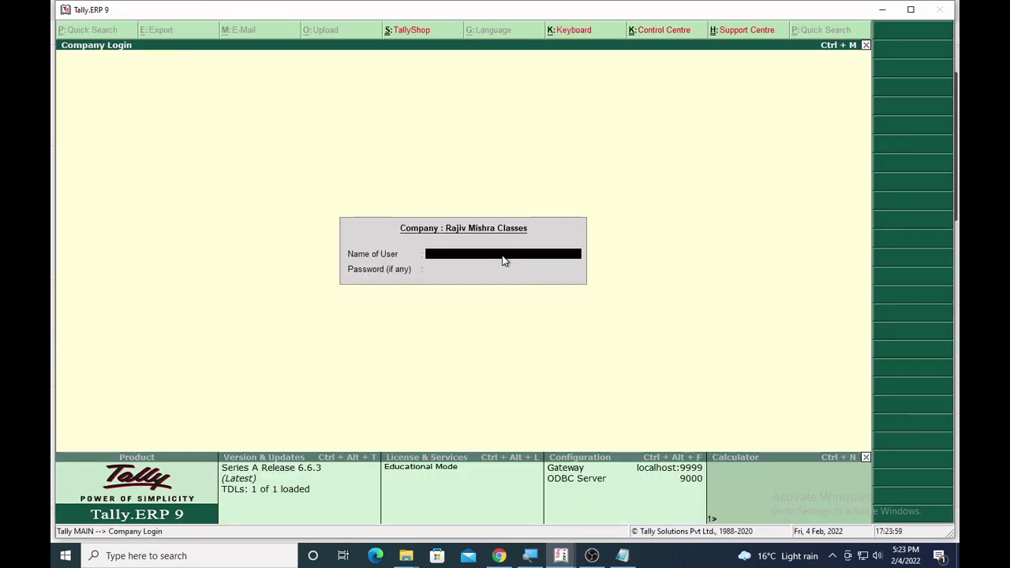
Log into the company with the user name and password, then activate the calculator with Ctrl+N.
key("Return")
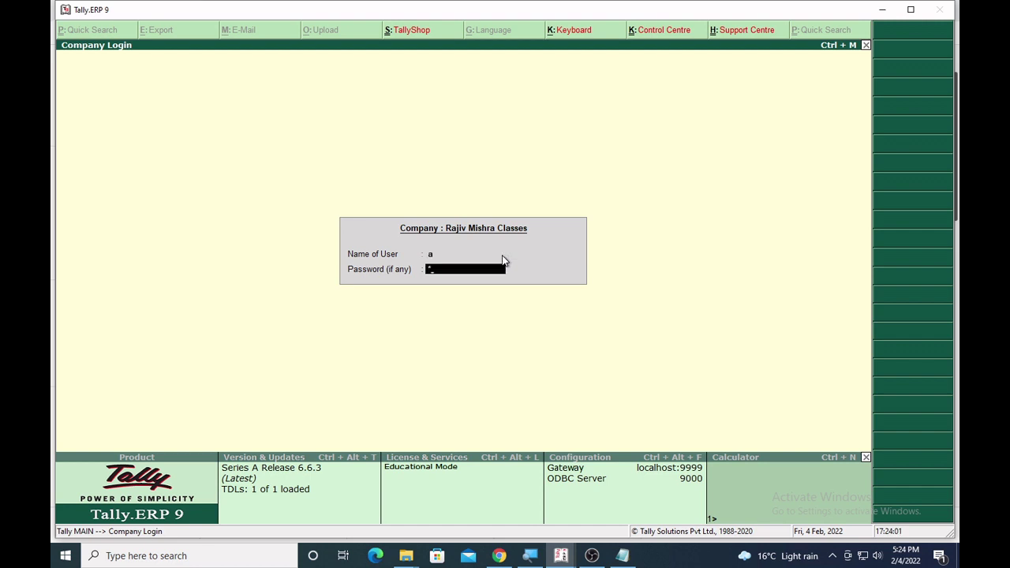
key("Return")
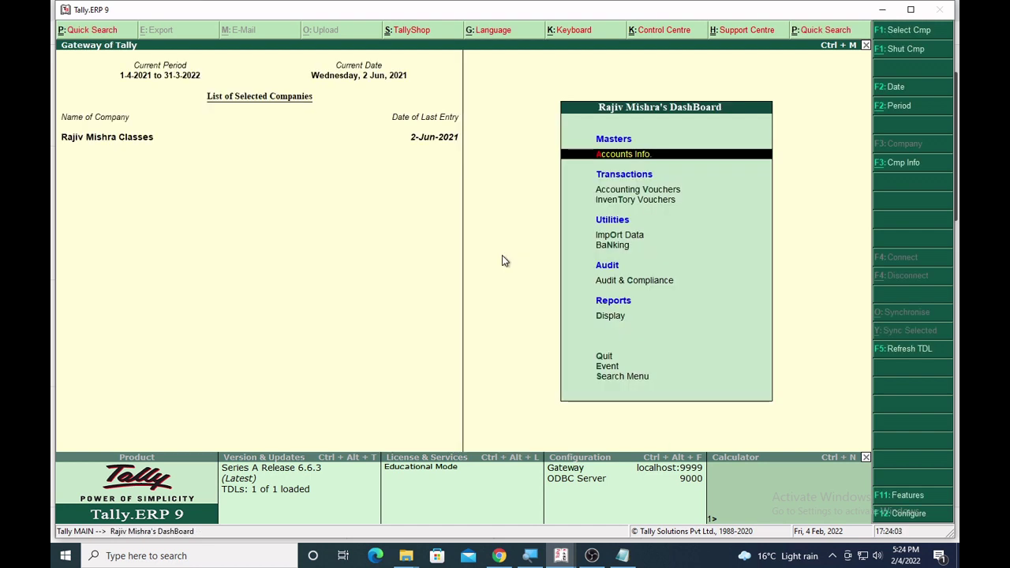
key("ctrl+n")
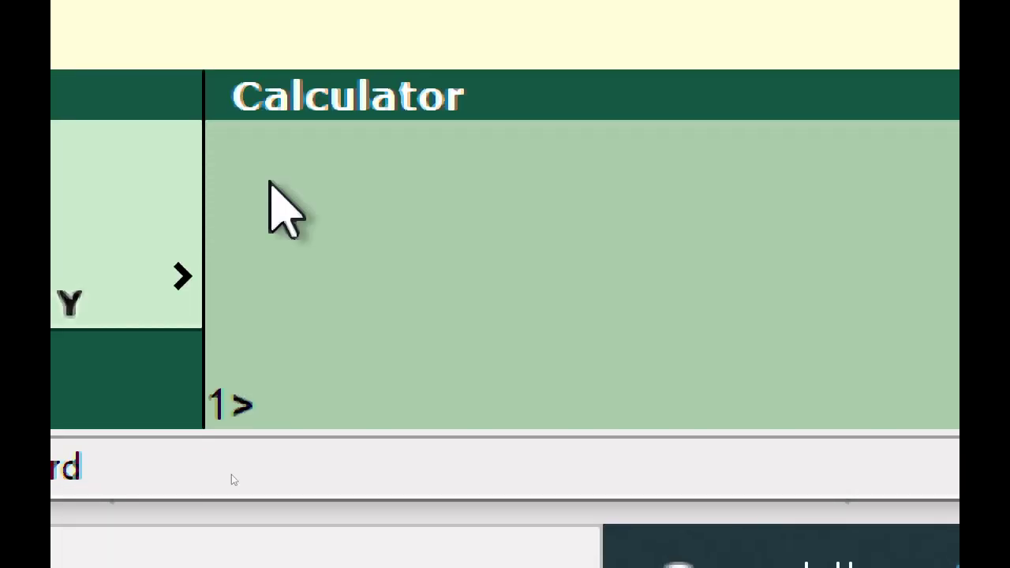
Query the calculator for Outstanding (54,009.00 Dr) and Profit for 1-Apr-2021 to 2-Jun-2021 (5,79,104.69 Cr).
type("outstanding")
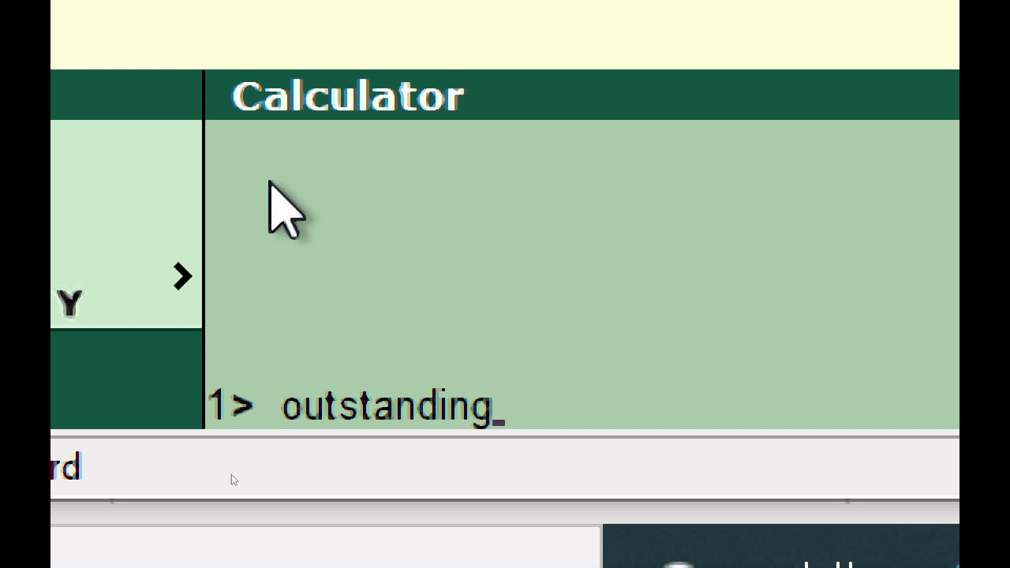
key("Return")
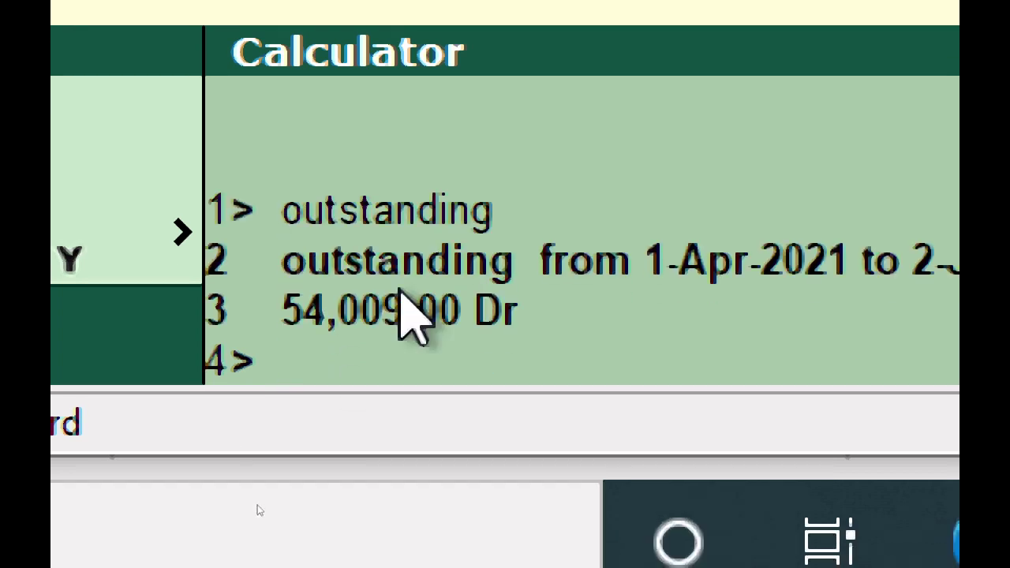
type("Profit")
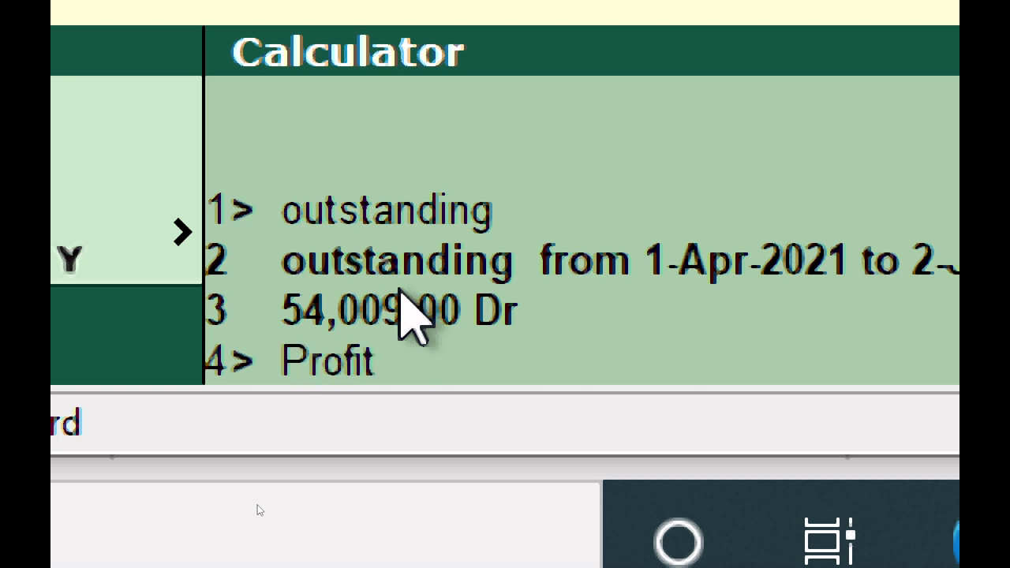
key("Return")
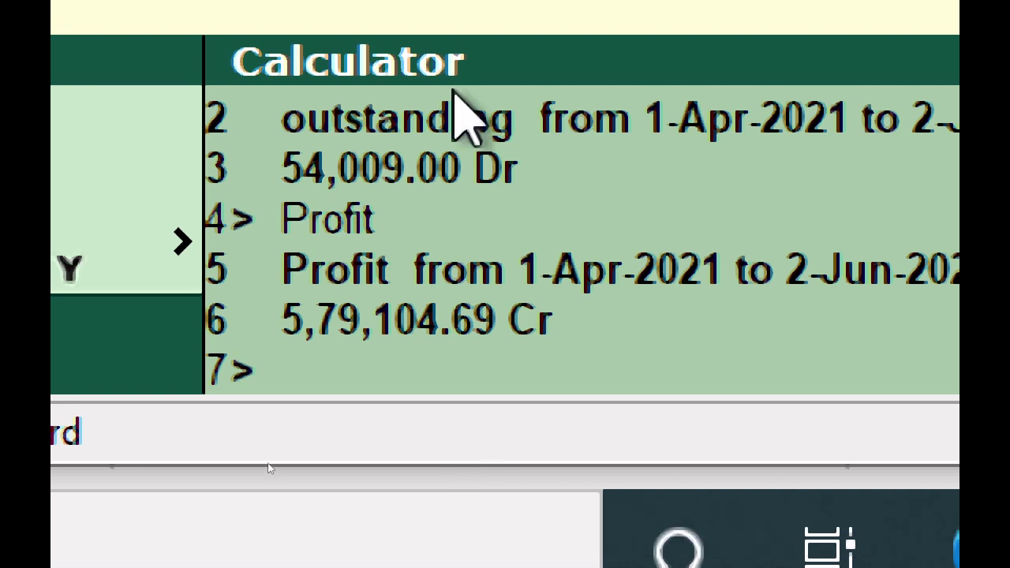
Query the Balance Sheet total (7,44,284.69) and 'Closing Balance Mishra Traders' (16,920.00 Dr) in the calculator.
type("balanc")
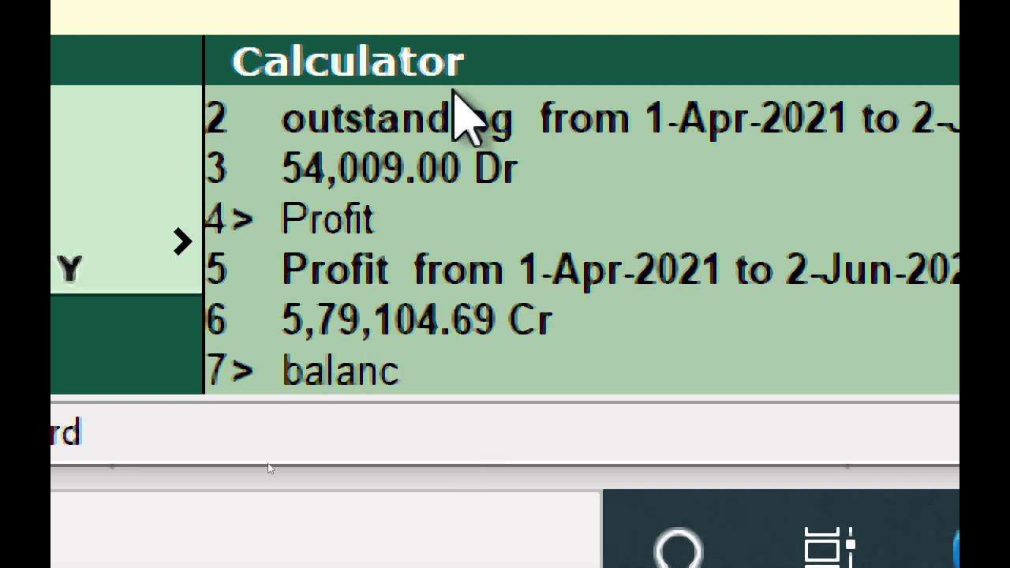
type("e sheet")
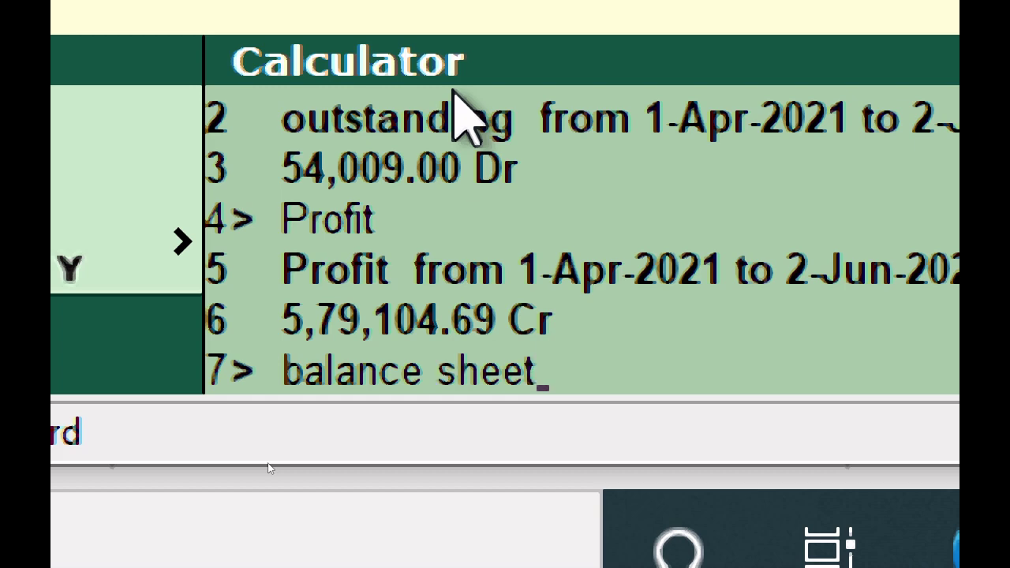
key("Return")
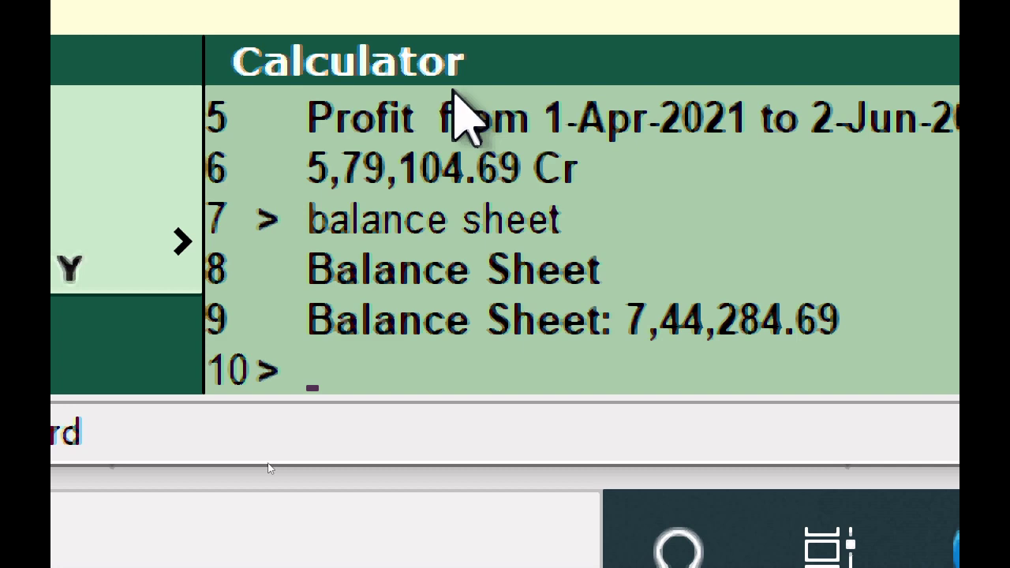
type("Closing")
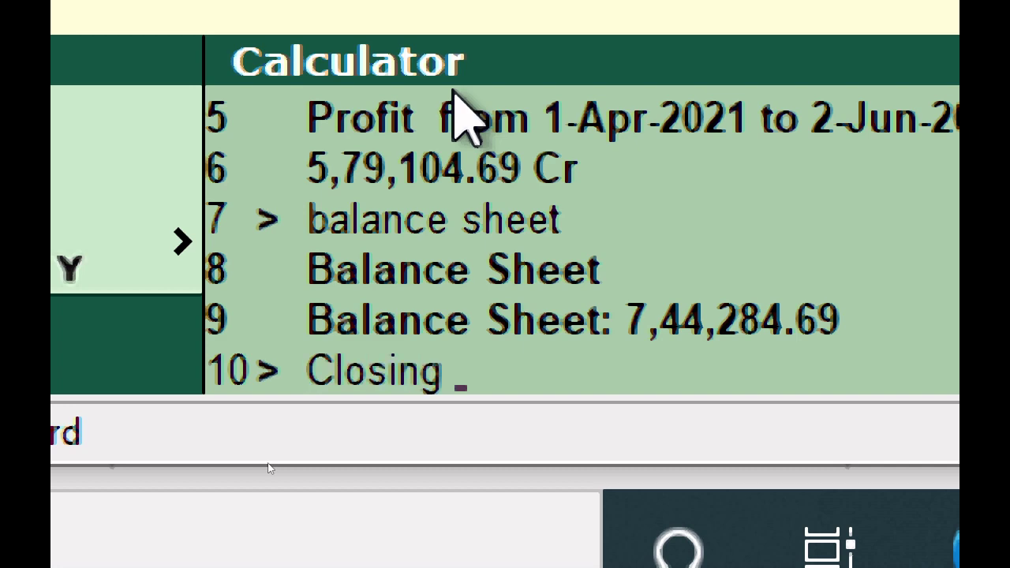
type(" Ba")
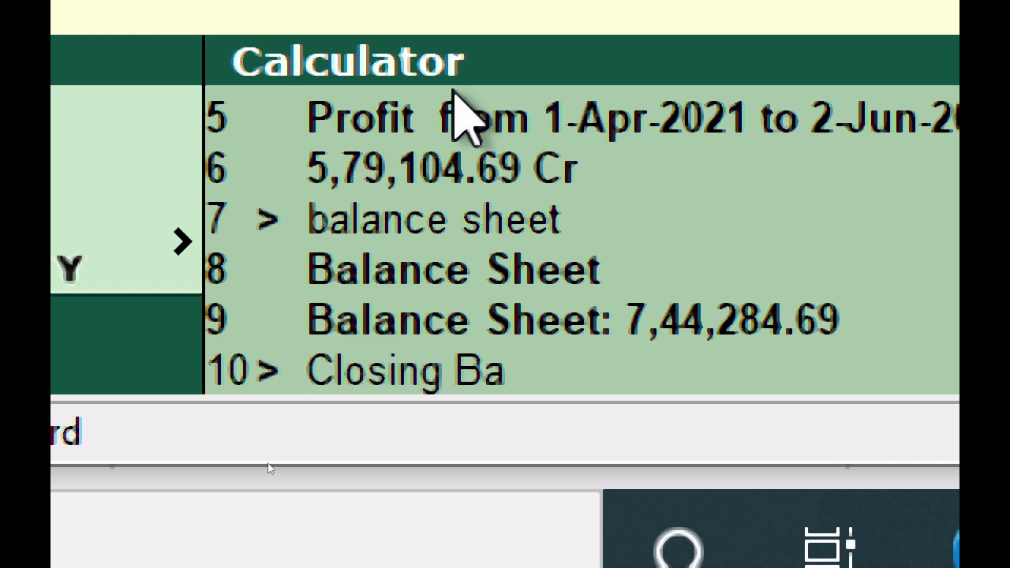
type("lance")
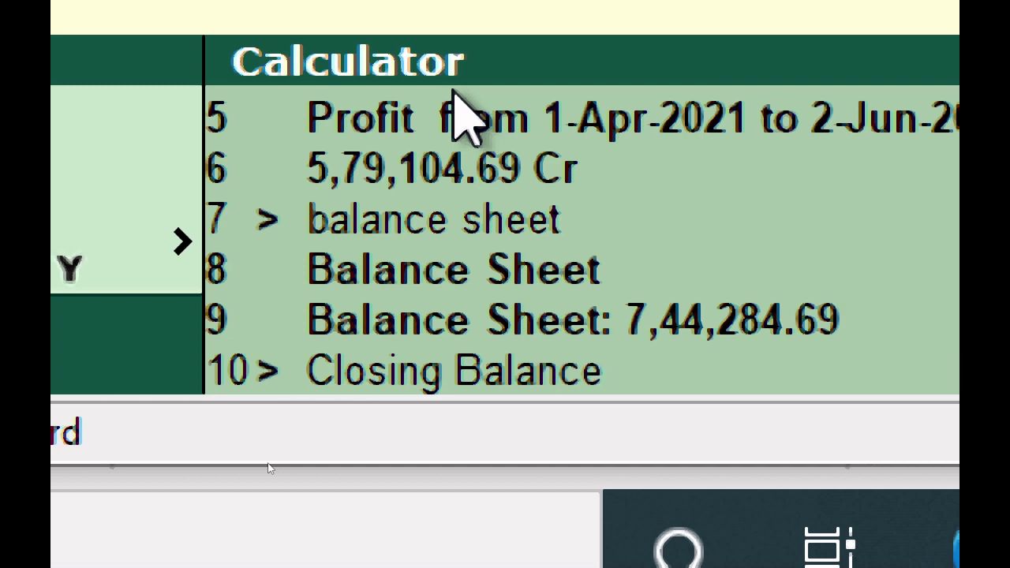
type(" Mishra")
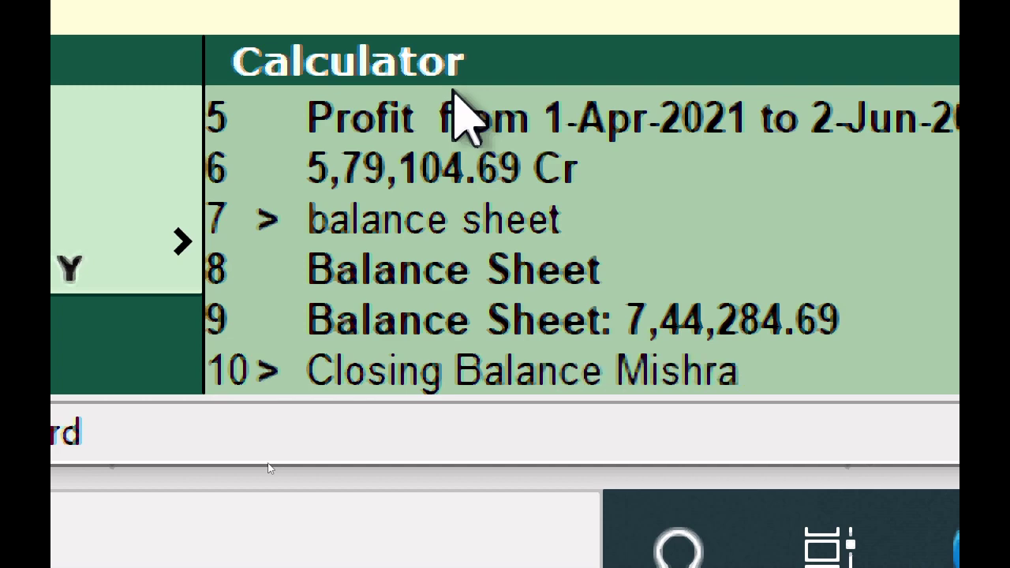
type(" Traders")
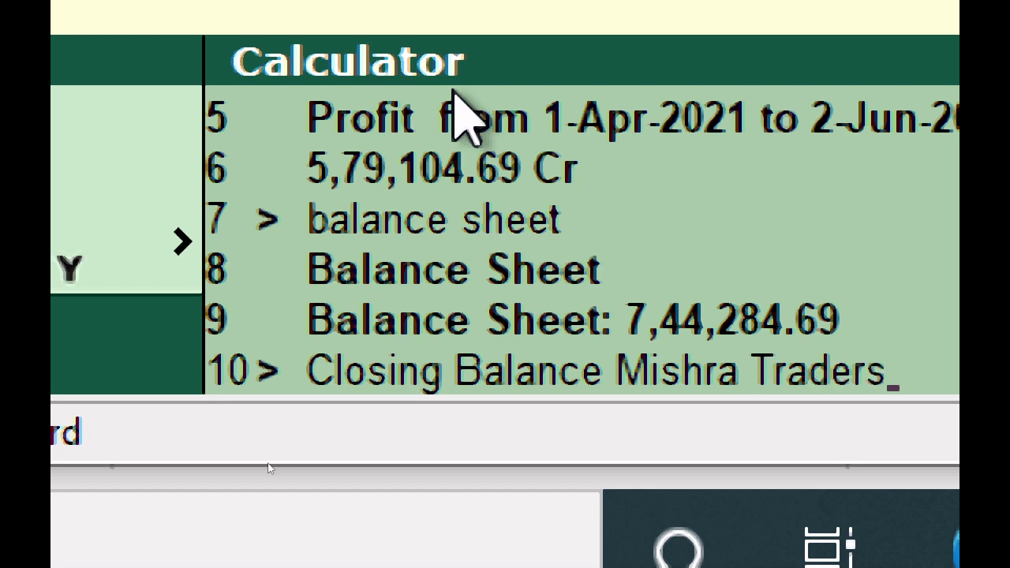
key("Return")
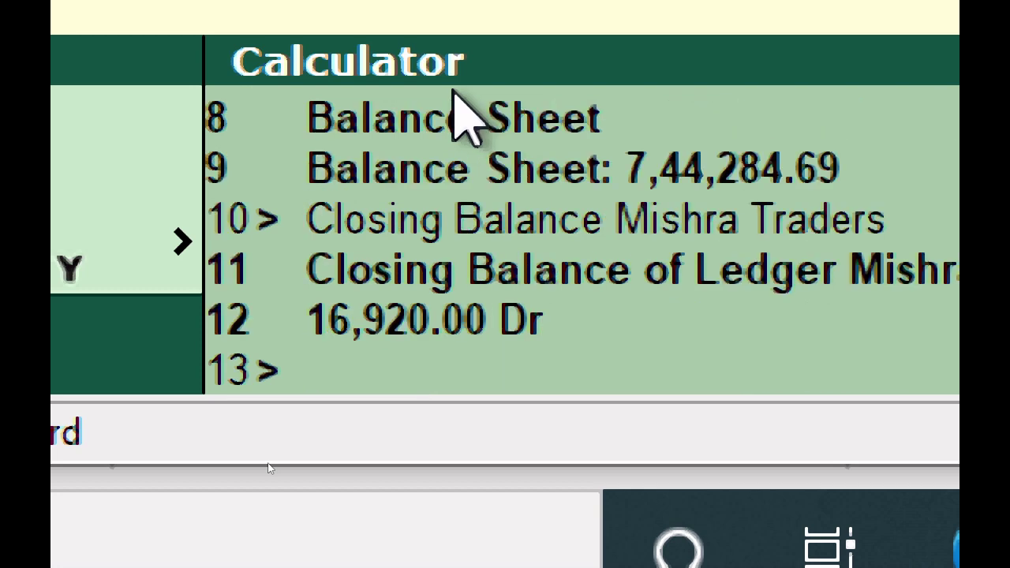